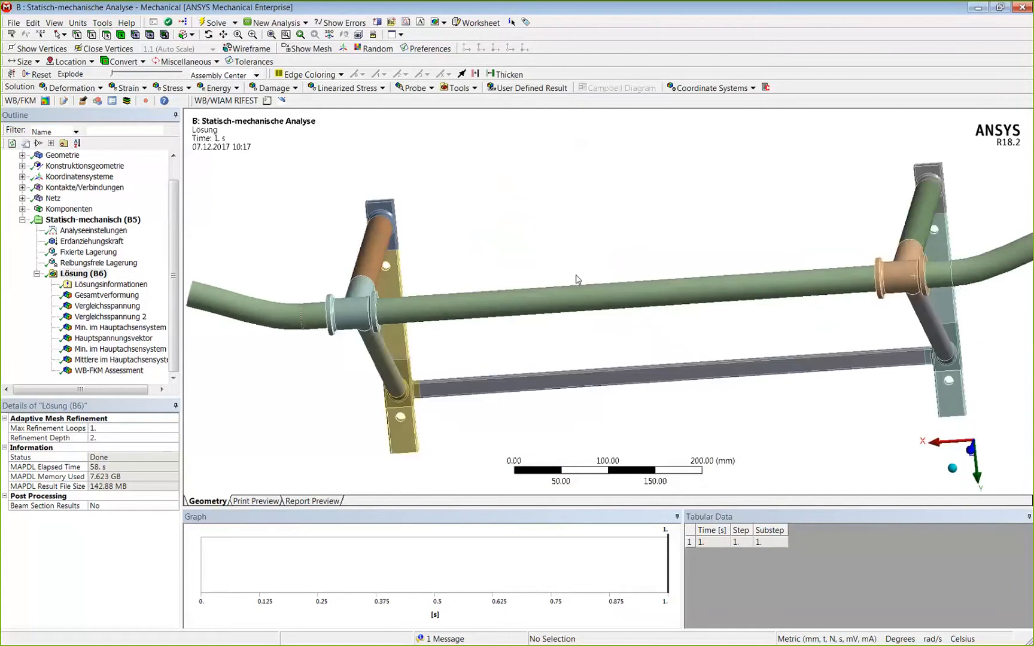
- Review the definitions of the point mass (Punktmasse) and the gravity load (Erdanziehungskraft) on the pull-up bar model
scroll(194, 277, down, 1)
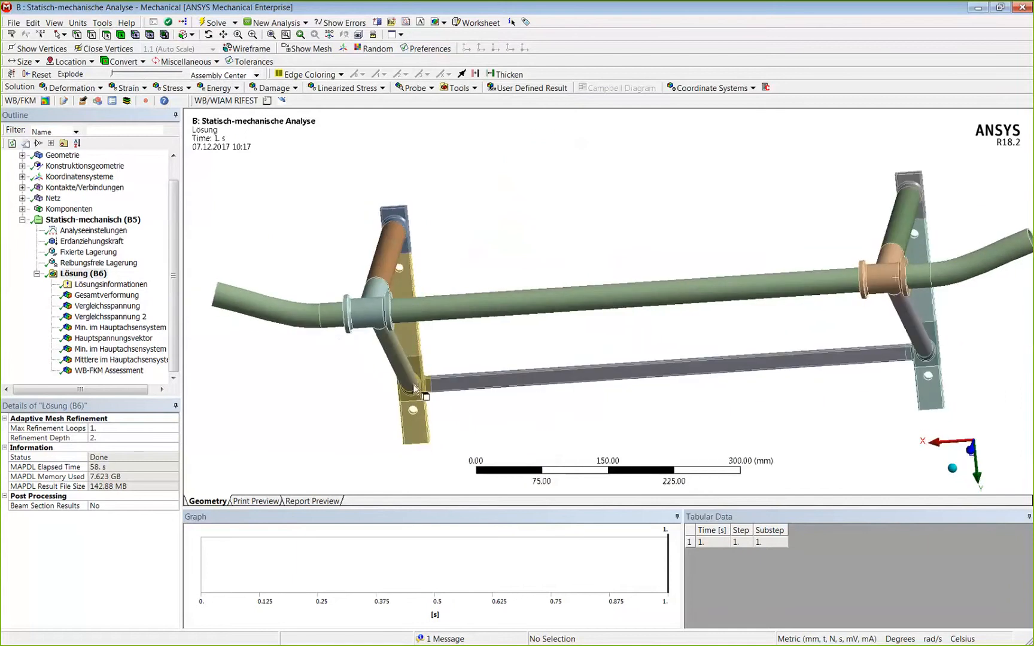
double_click(120, 156)
click(80, 327)
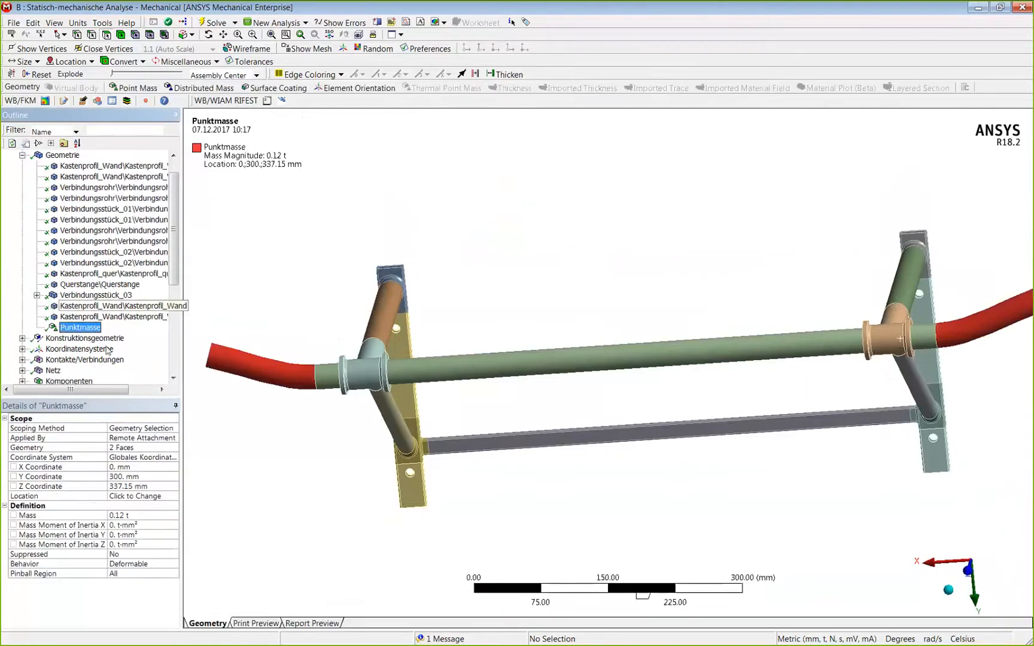
click(38, 142)
click(91, 241)
middle_drag(562, 311, 540, 369)
scroll(540, 369, down, 1)
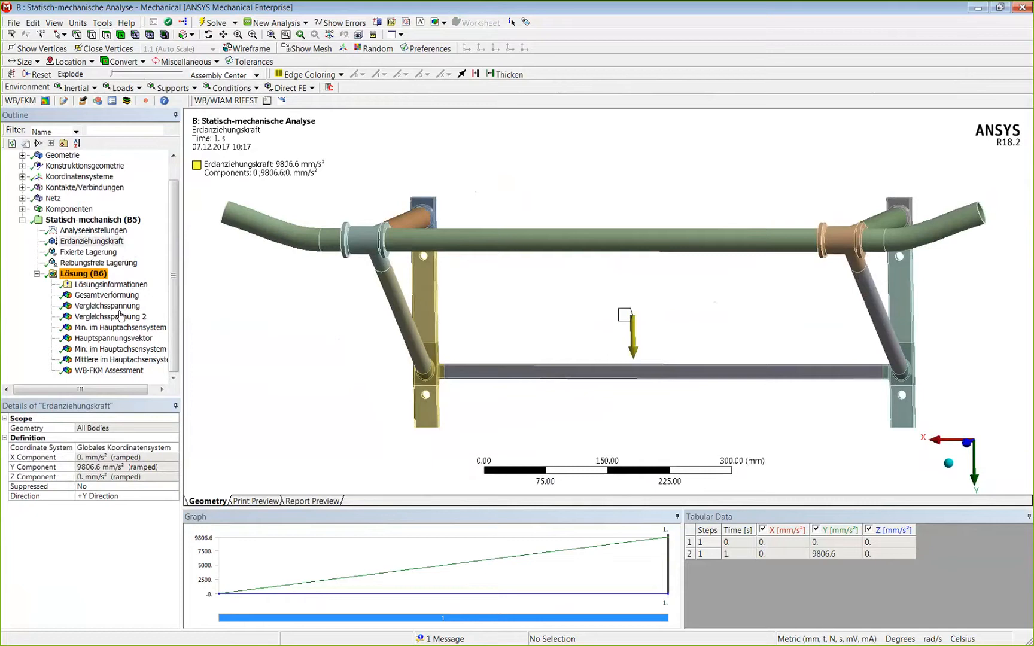
- Examine the equivalent stress result Vergleichsspannung 2 at the junction where the diagonal tube meets the connector
click(121, 316)
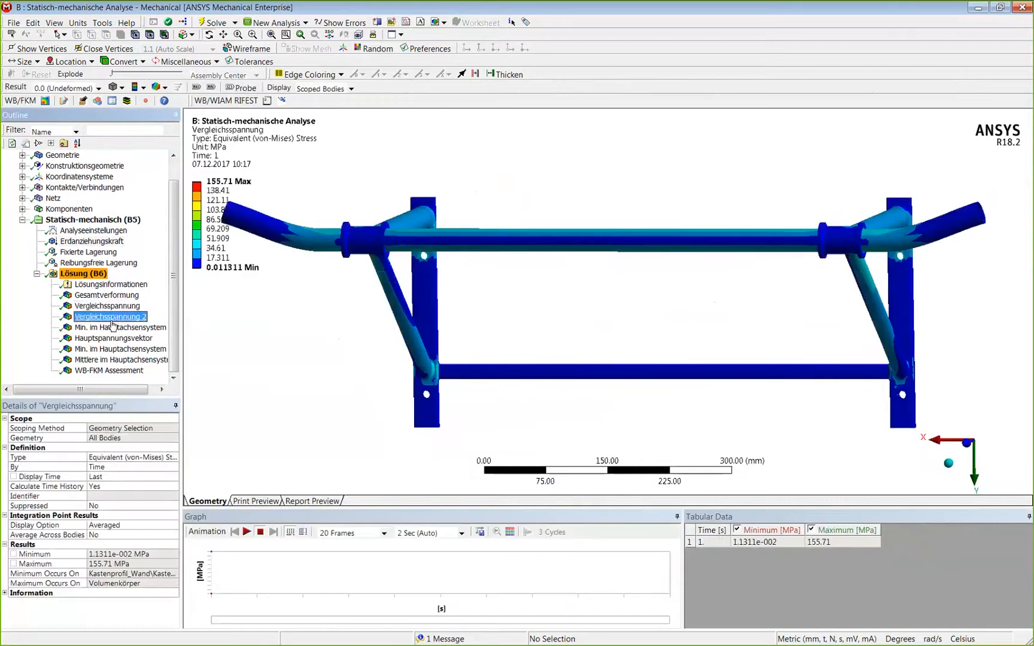
middle_drag(396, 323, 258, 316)
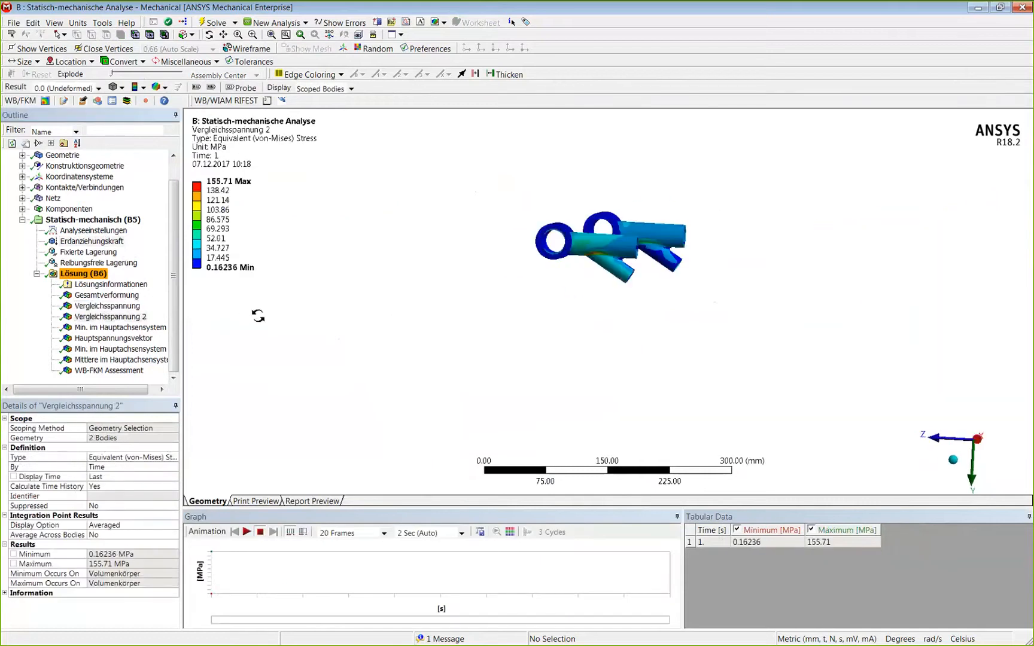
scroll(561, 236, up, 10)
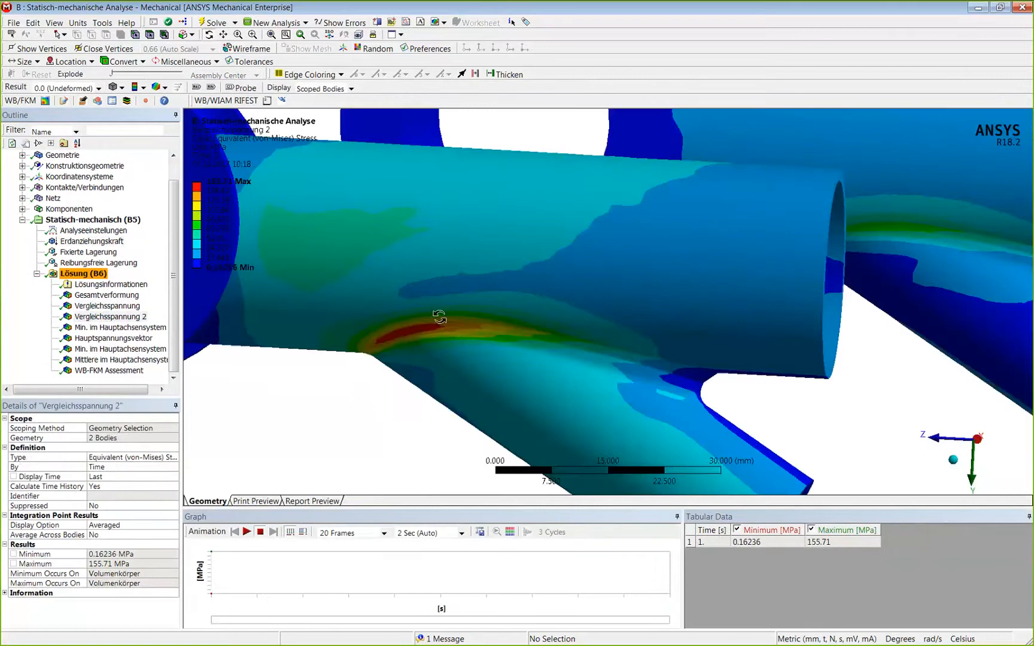
scroll(439, 317, down, 4)
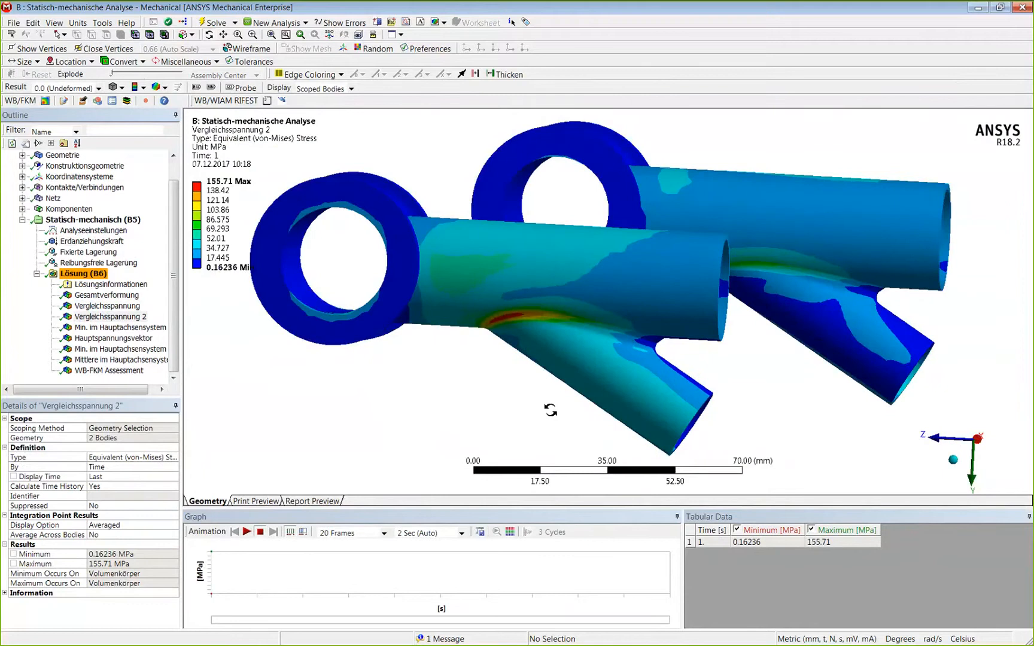
- Add a new WB-FKM assessment to the solution Lösung (B6) and set its scoping method to Geometry Selection
click(100, 273)
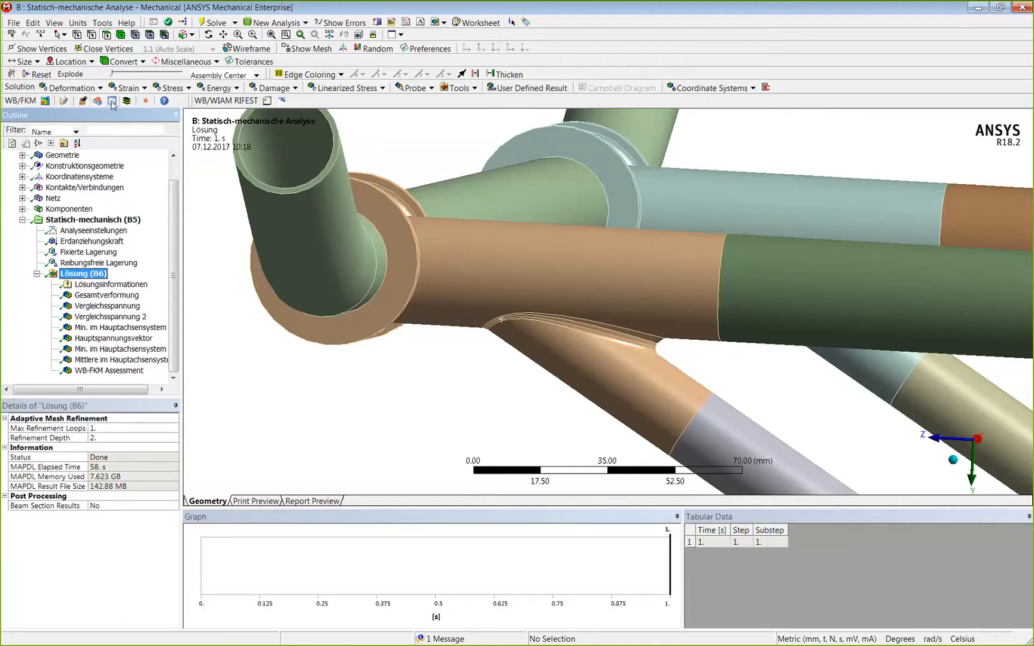
click(45, 101)
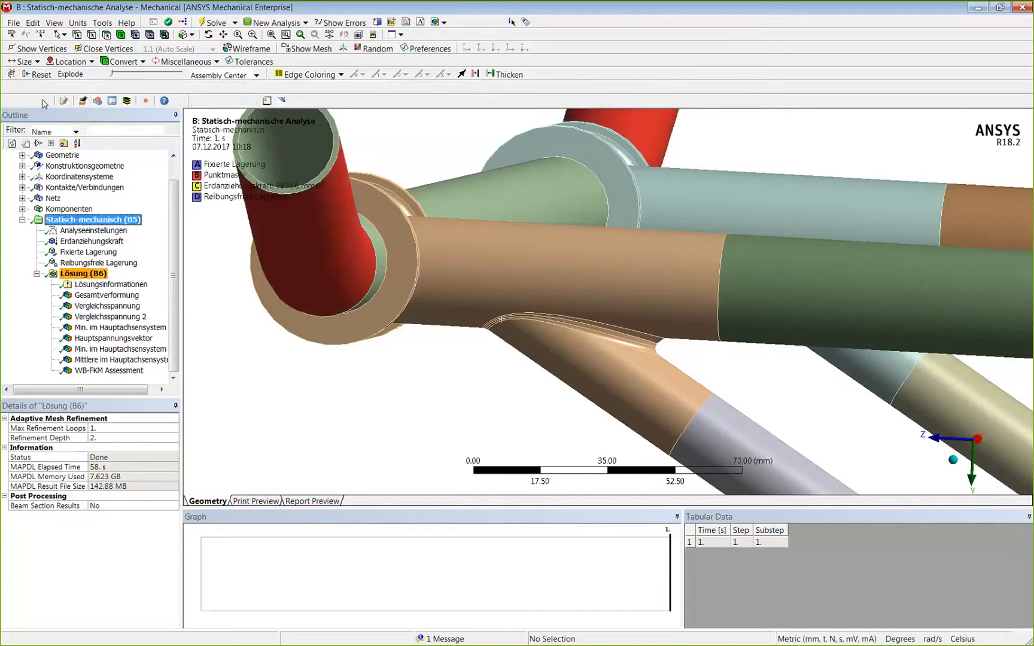
click(102, 427)
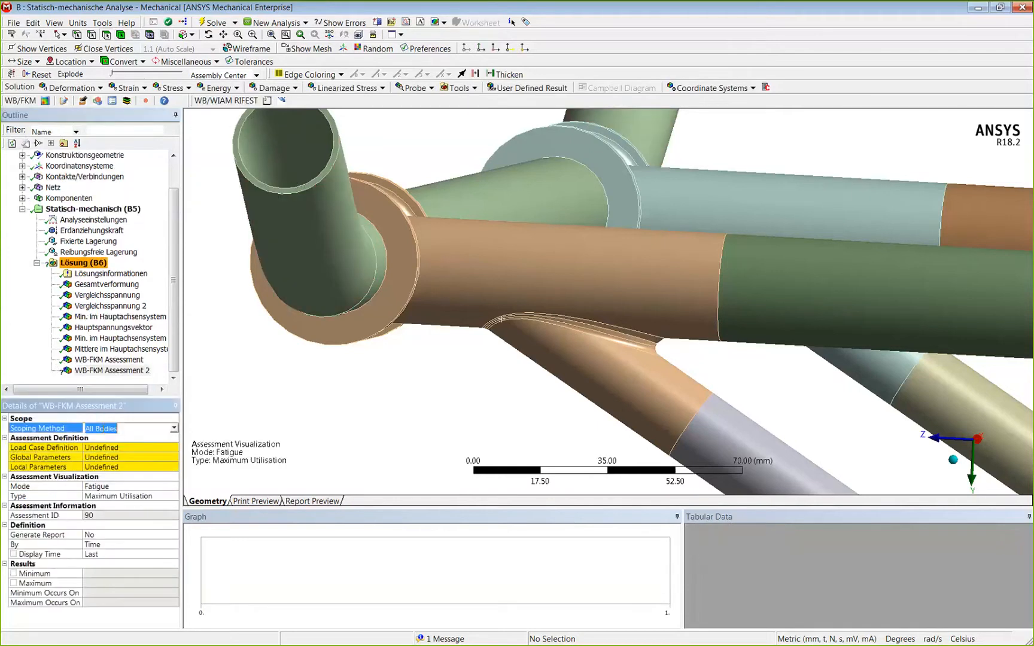
click(174, 429)
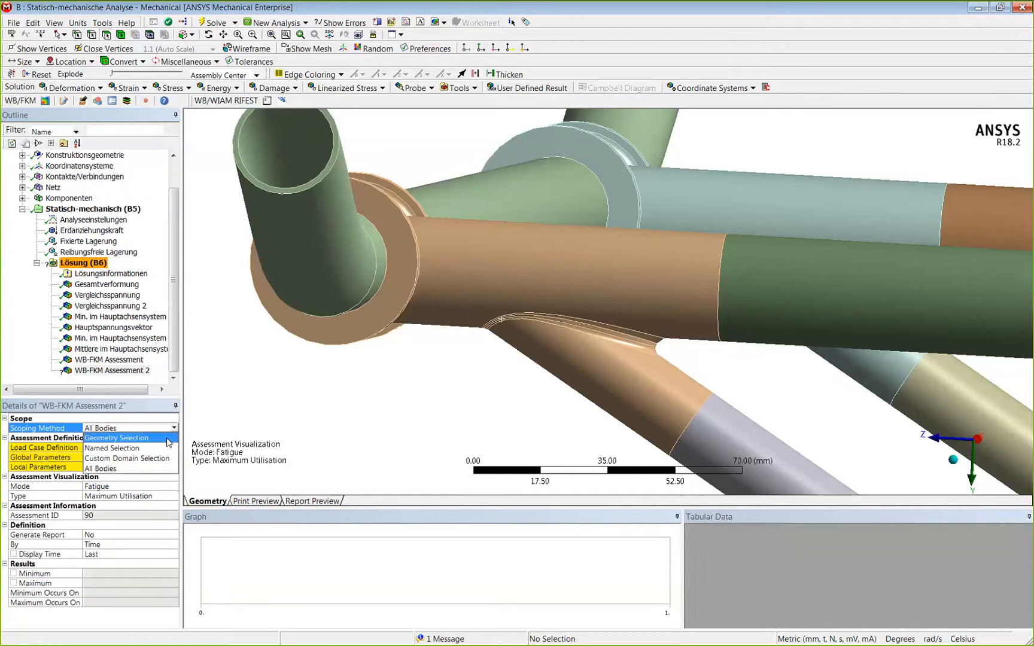
click(160, 439)
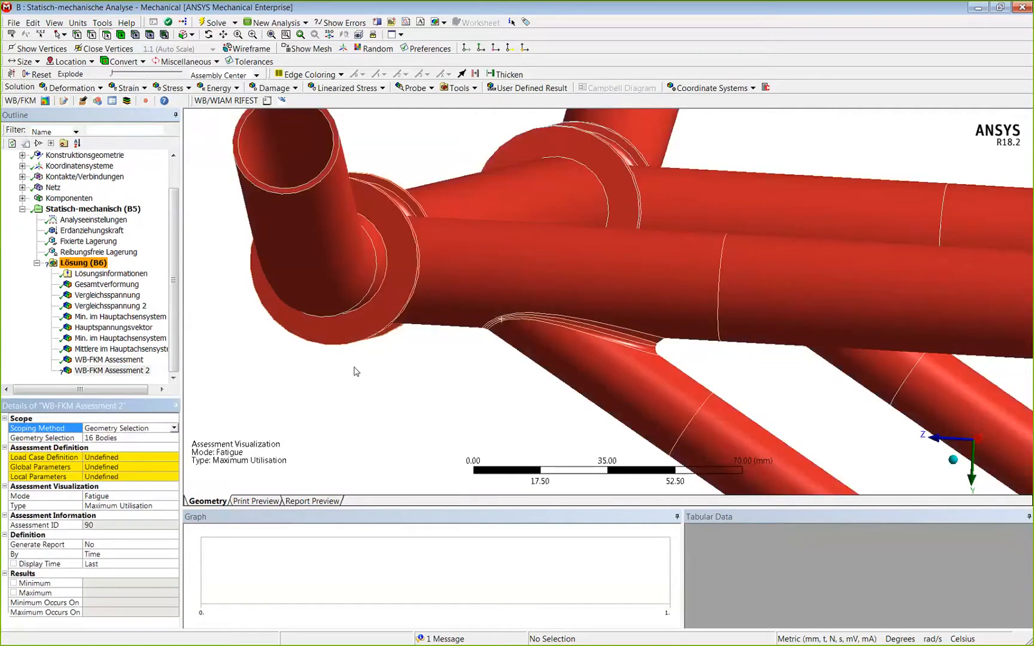
- Limit the new assessment's geometry scope to the two branched connector bodies that hold the crossbar
middle_drag(356, 371, 397, 362)
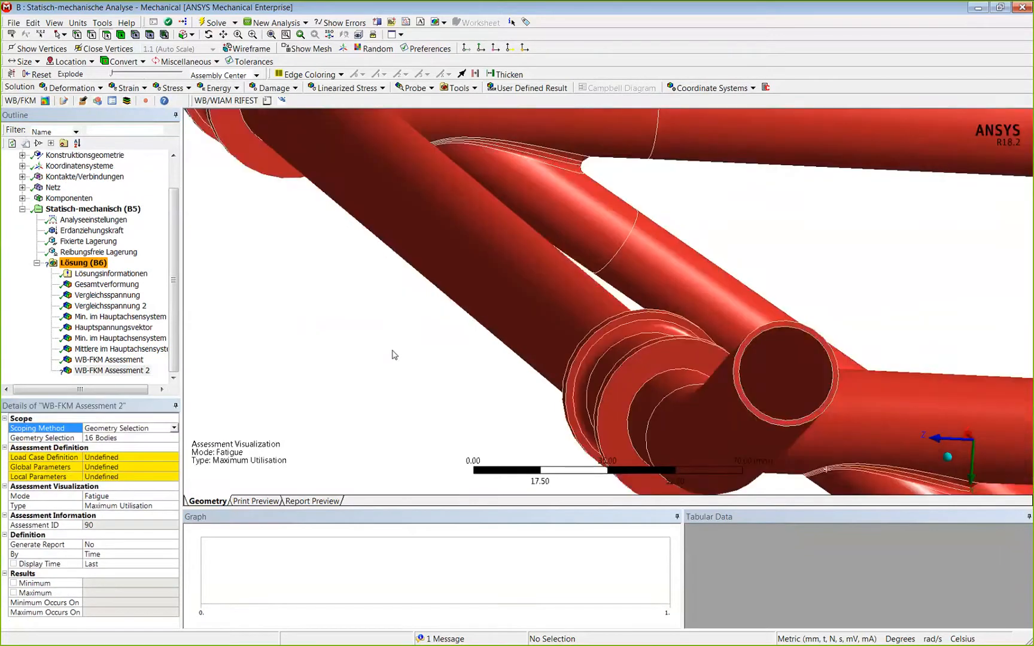
scroll(390, 311, down, 3)
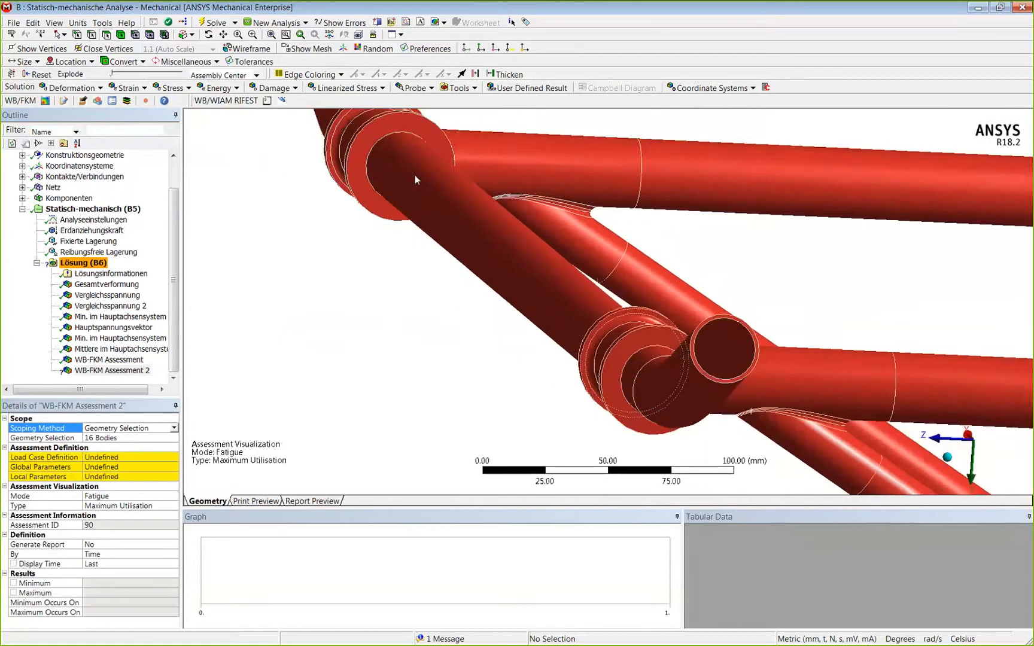
scroll(415, 175, down, 3)
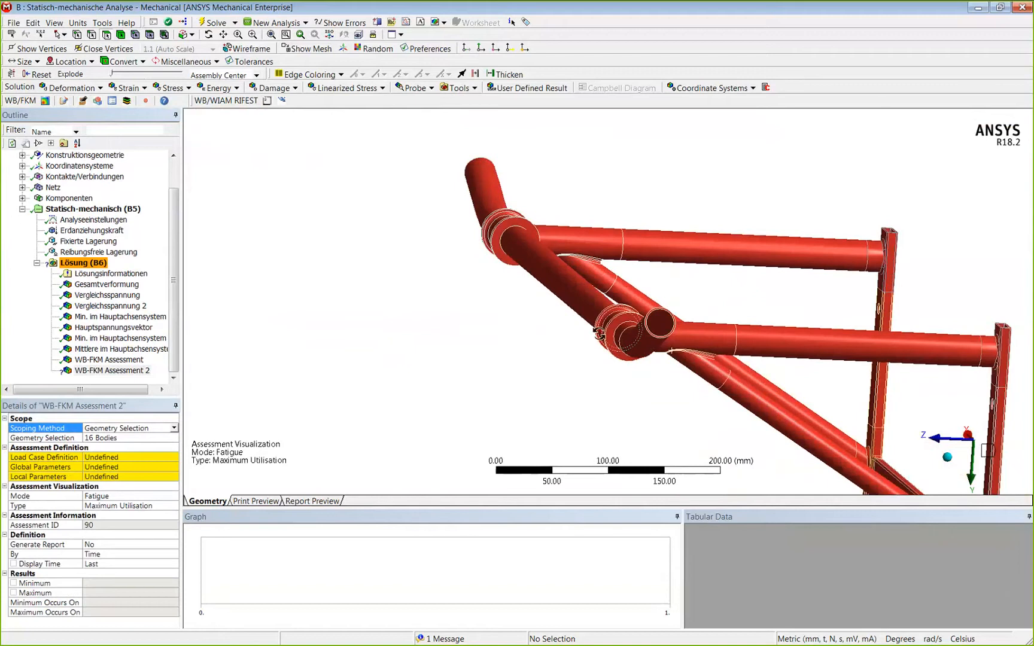
middle_drag(599, 333, 631, 348)
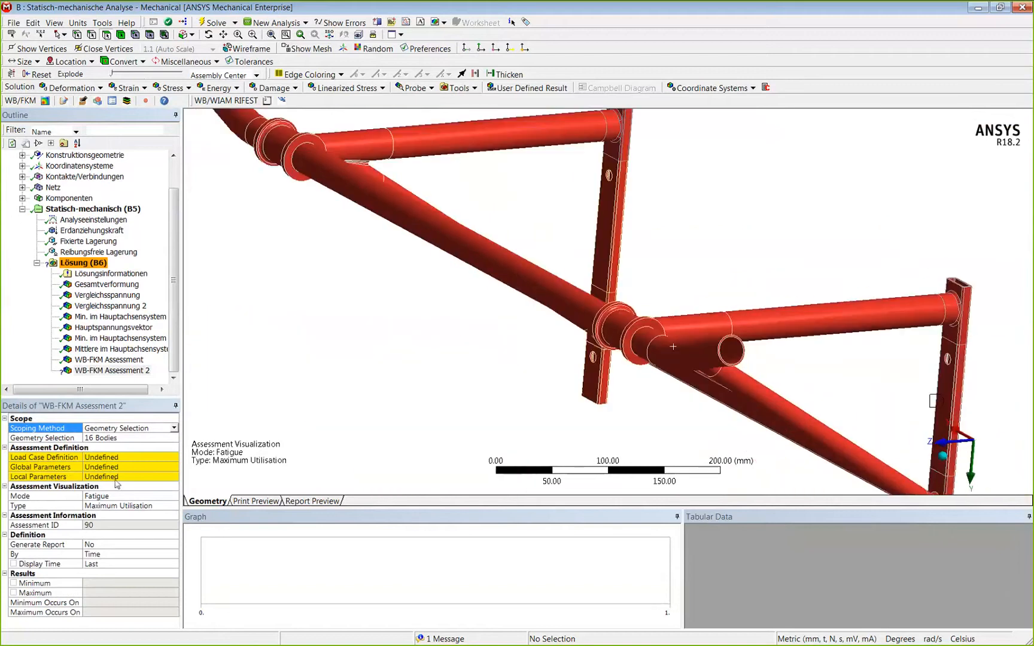
click(105, 439)
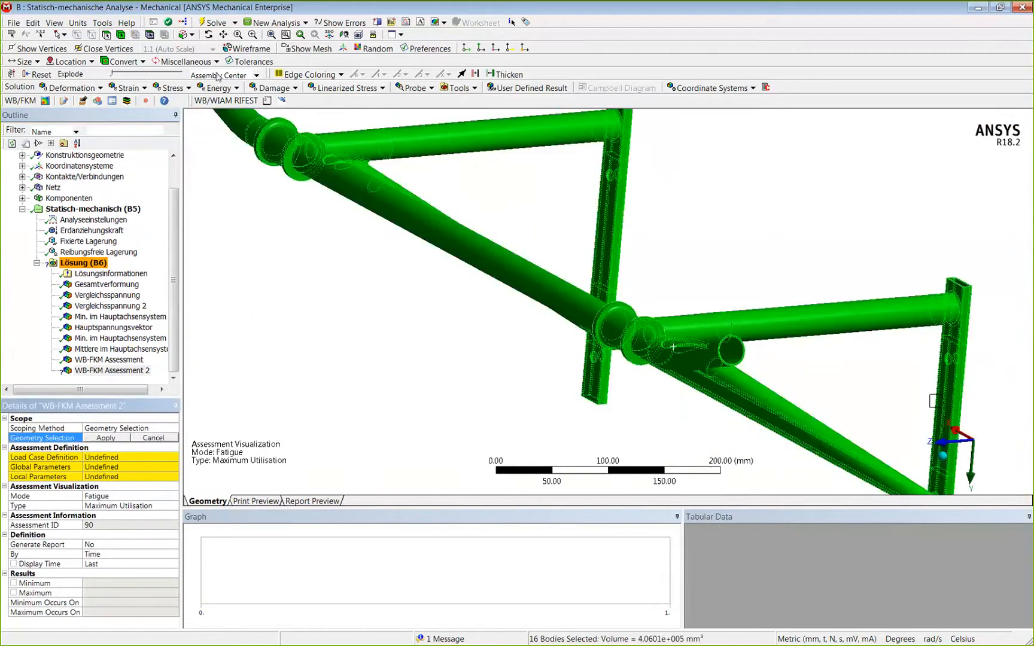
click(332, 145)
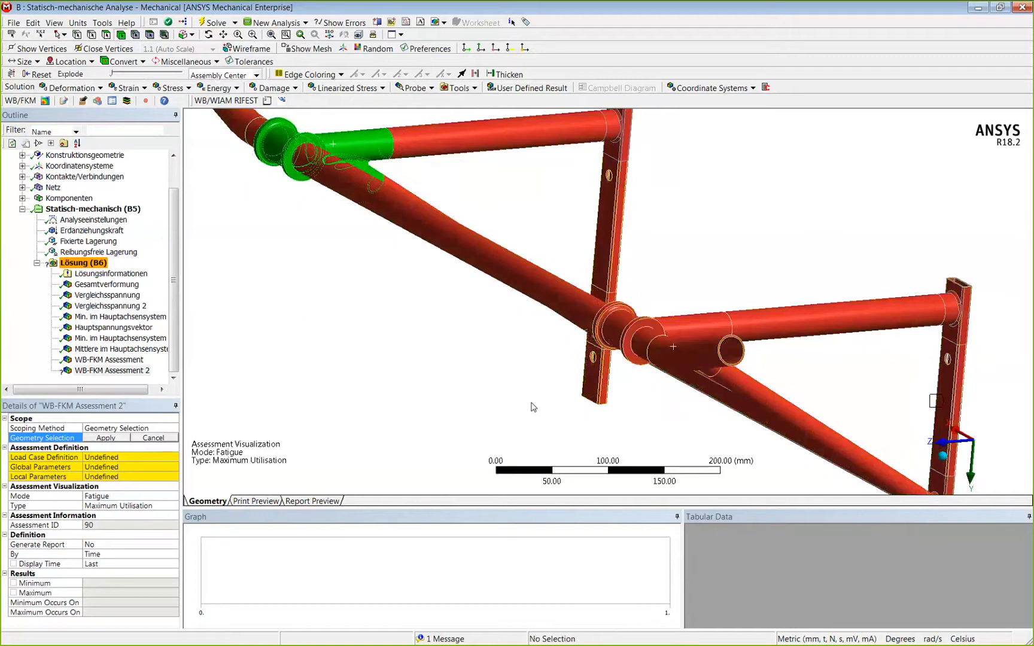
ctrl+click(631, 323)
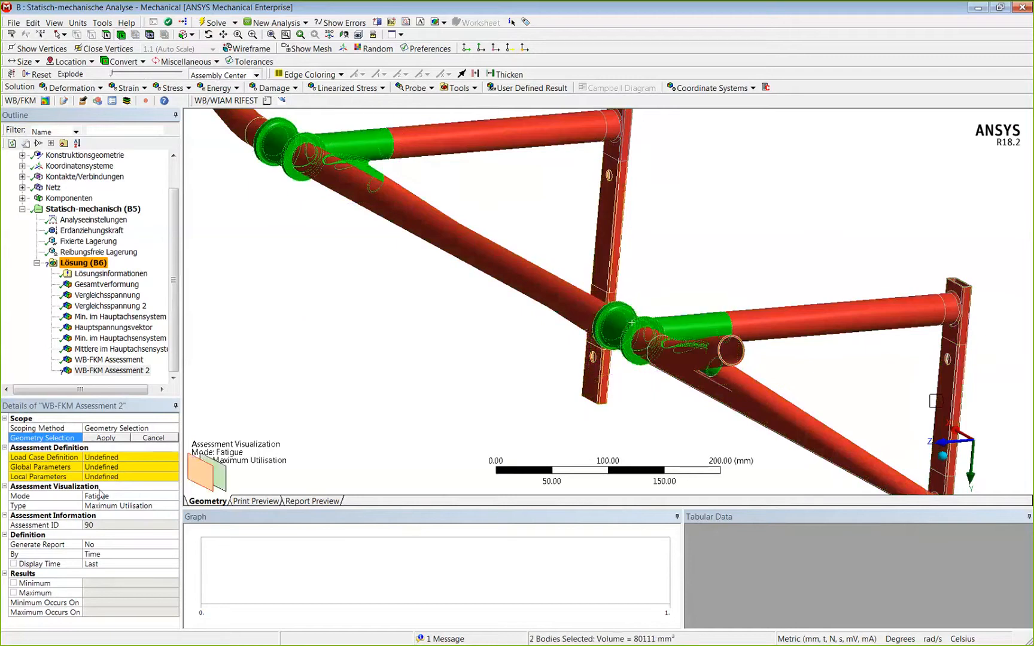
click(108, 438)
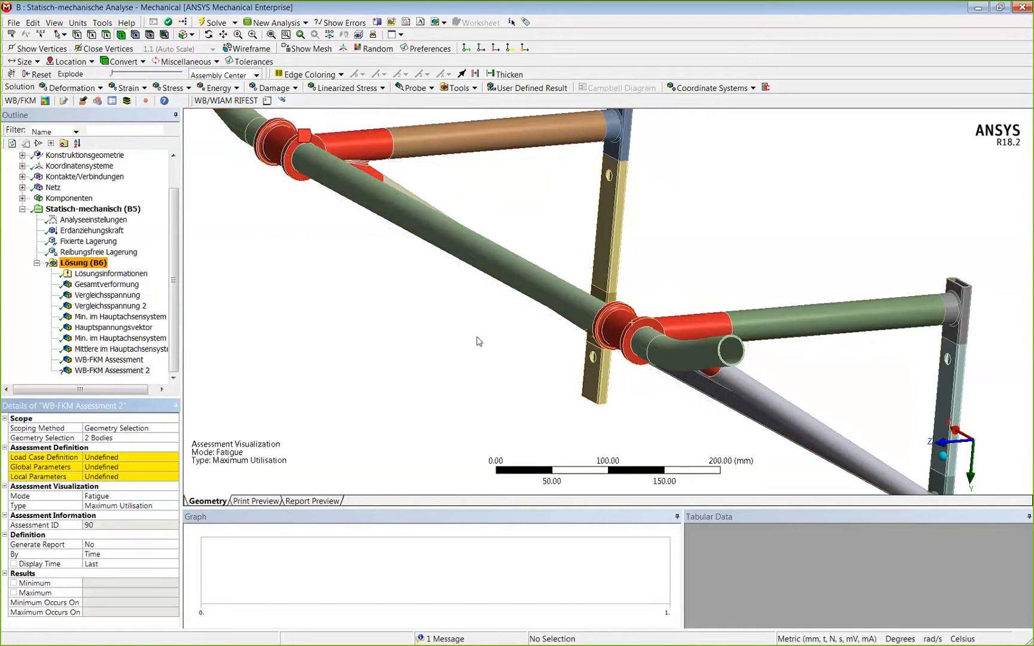
- Inspect the scoped connectors in the assembly, including the rounded transition between the two tube branches
middle_drag(478, 341, 535, 299)
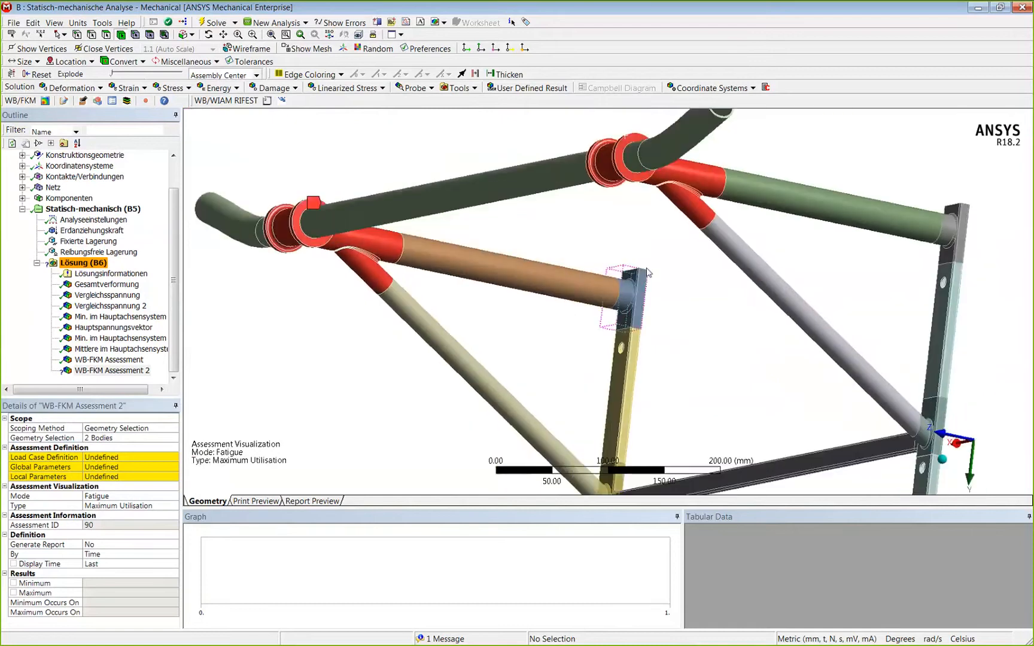
right_drag(641, 164, 702, 208)
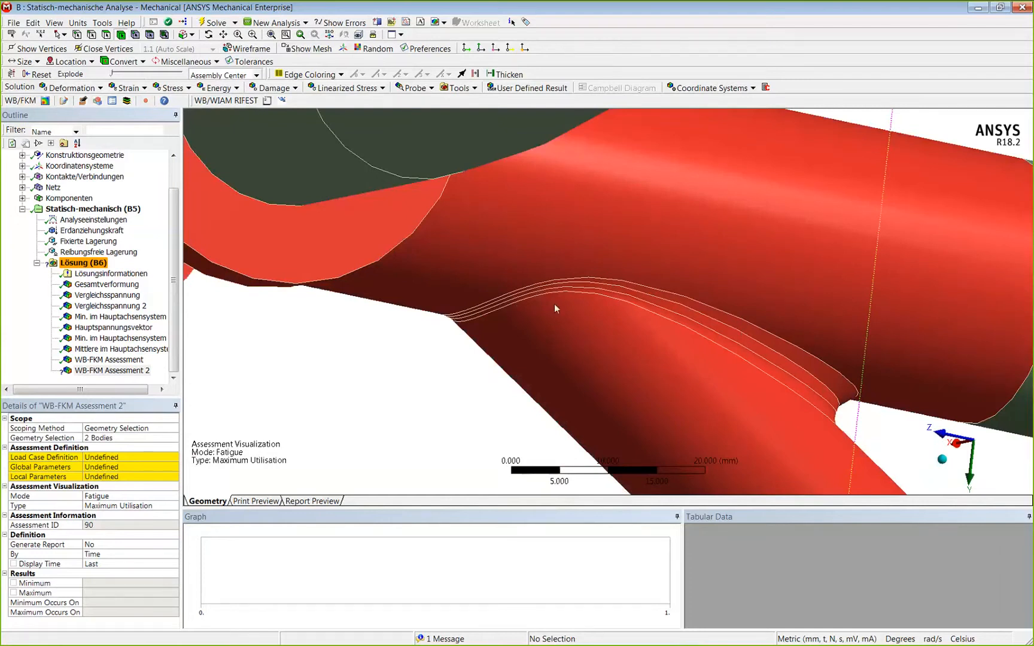
scroll(554, 304, down, 8)
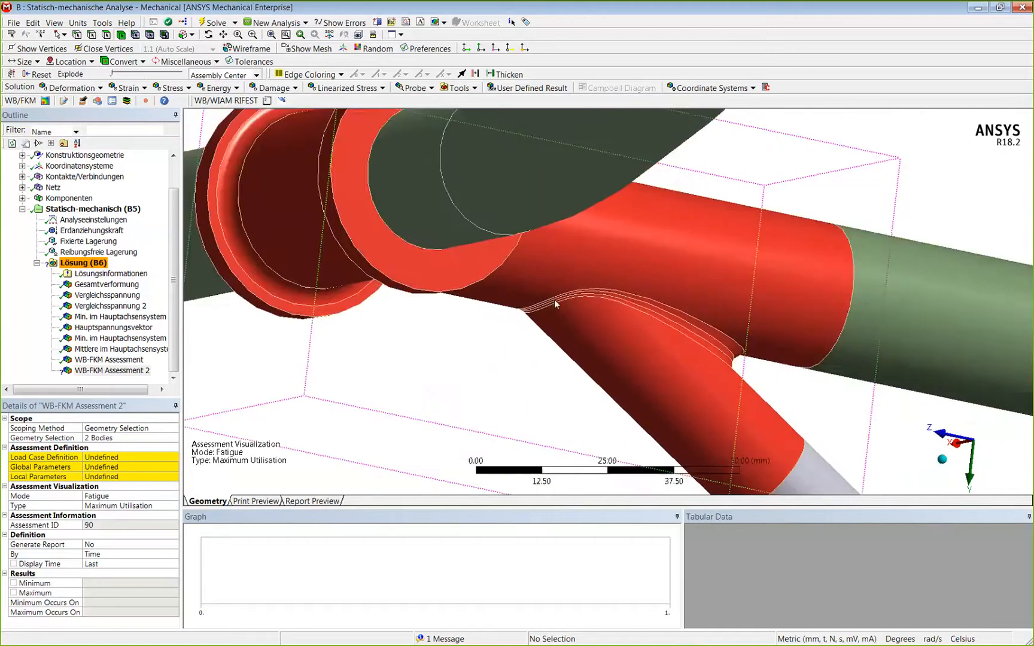
scroll(555, 304, down, 2)
scroll(555, 291, down, 5)
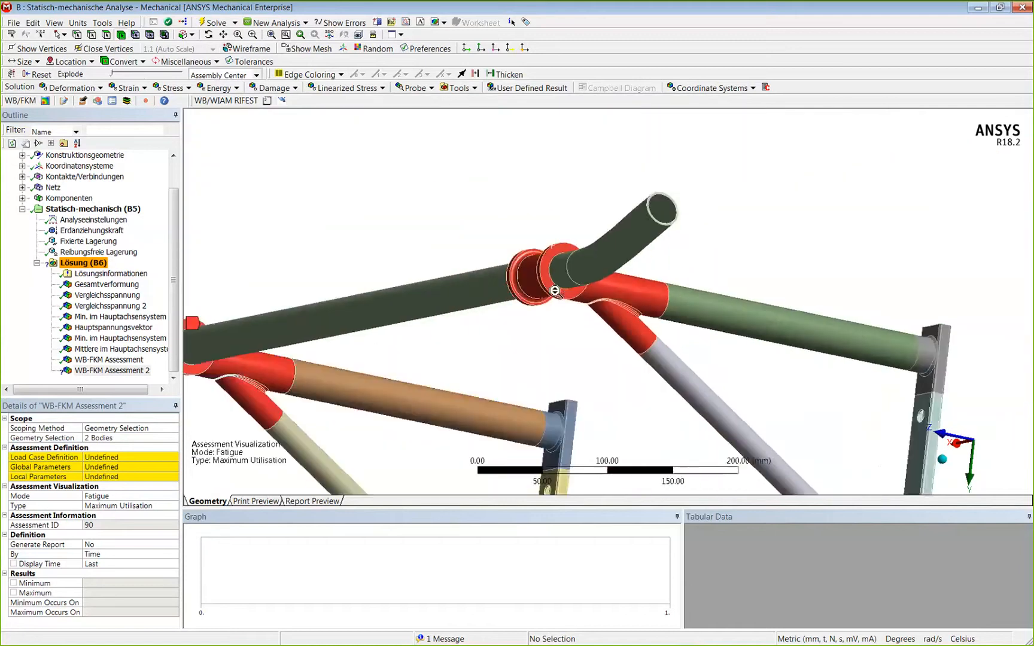
middle_drag(595, 203, 549, 296)
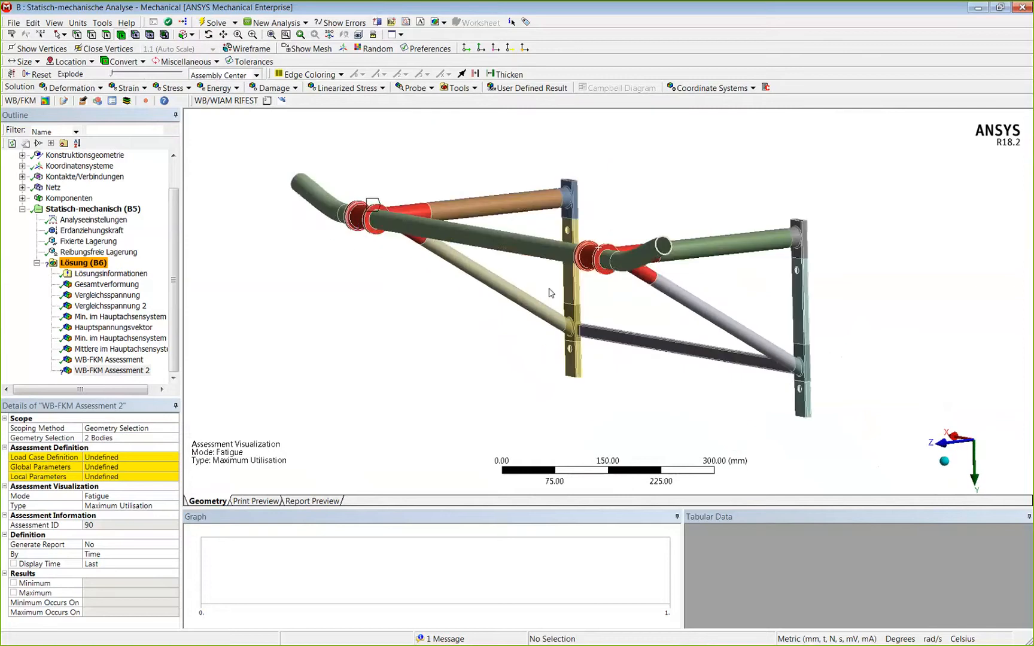
- Define the assessment's load case with LoadStep 1 included, using the last substep and the Pulsating load type
click(105, 458)
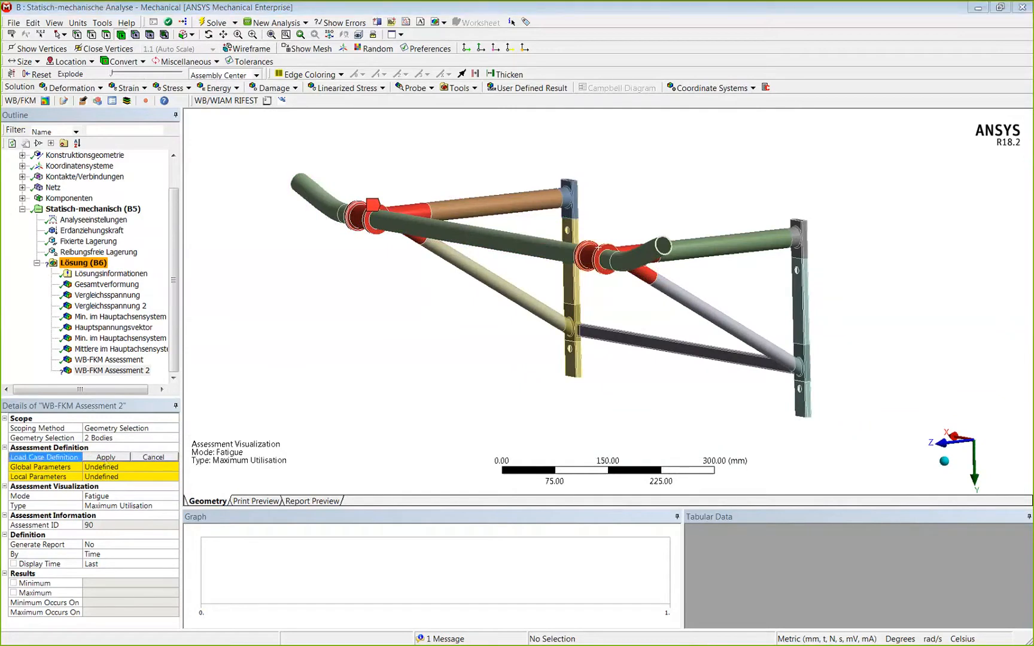
drag(1032, 184, 684, 161)
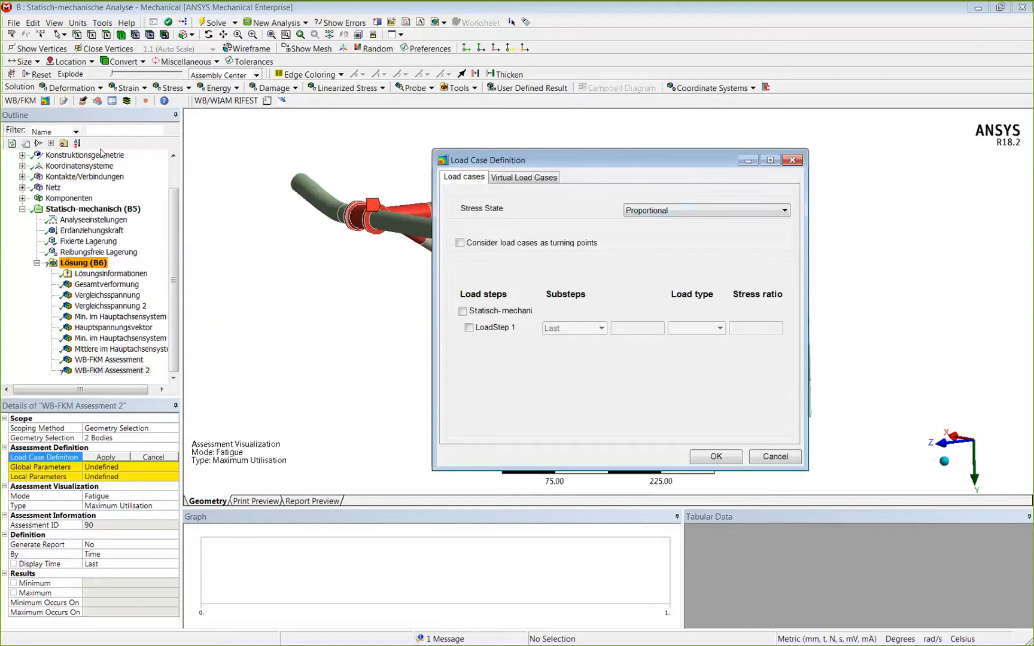
click(469, 328)
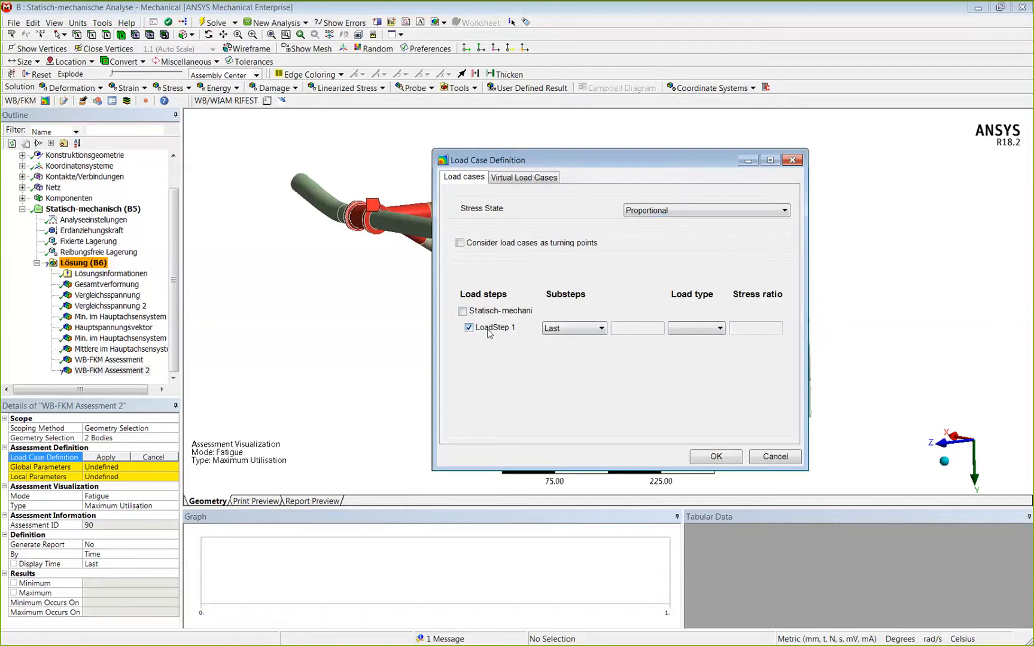
click(695, 330)
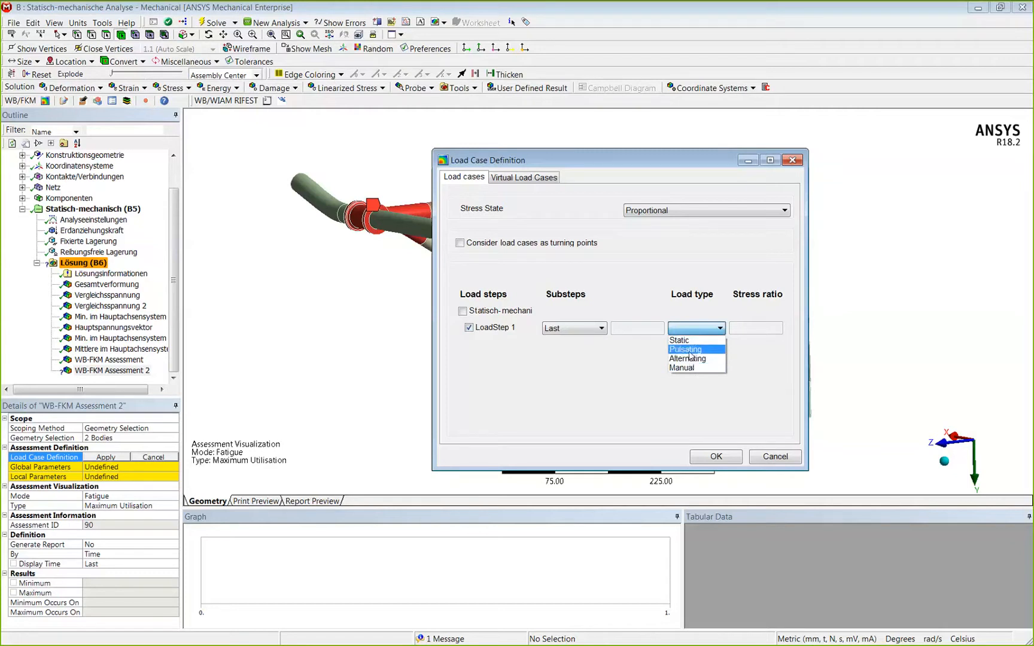
click(686, 350)
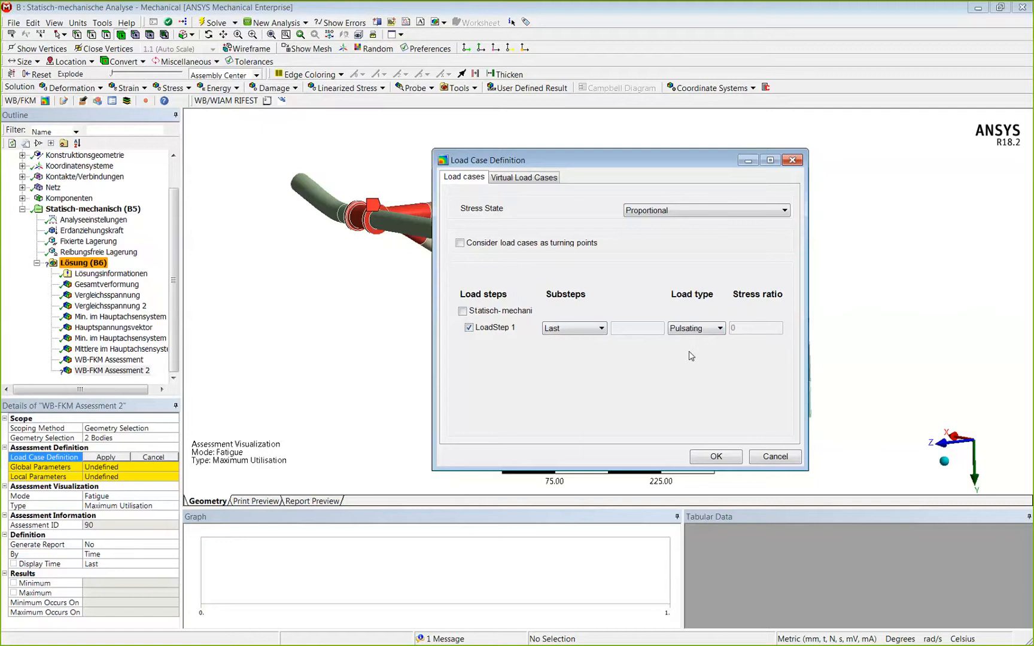
click(690, 327)
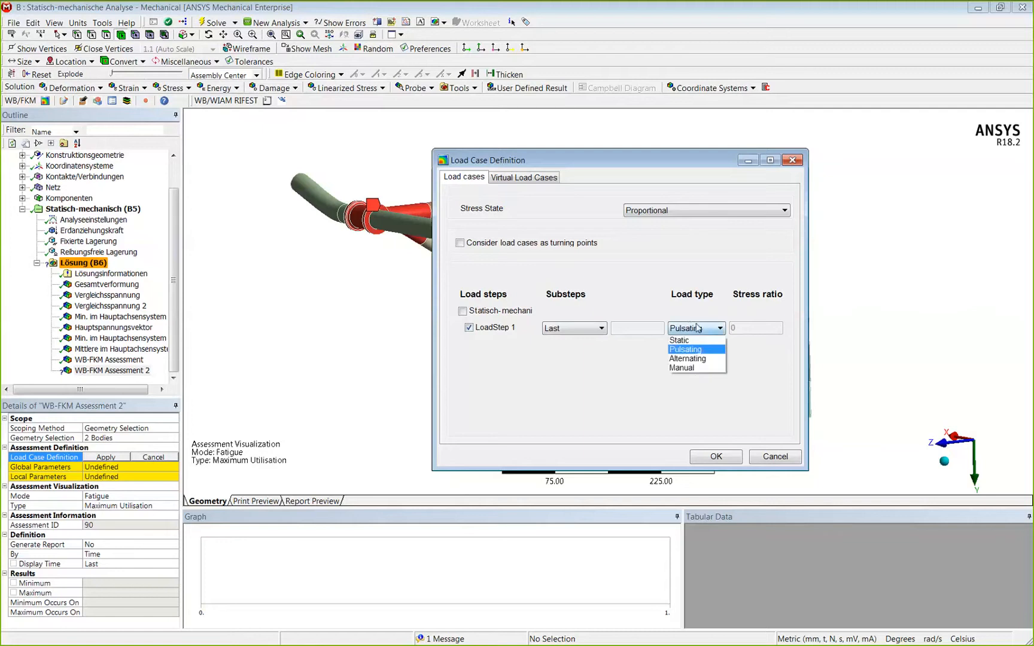
click(721, 350)
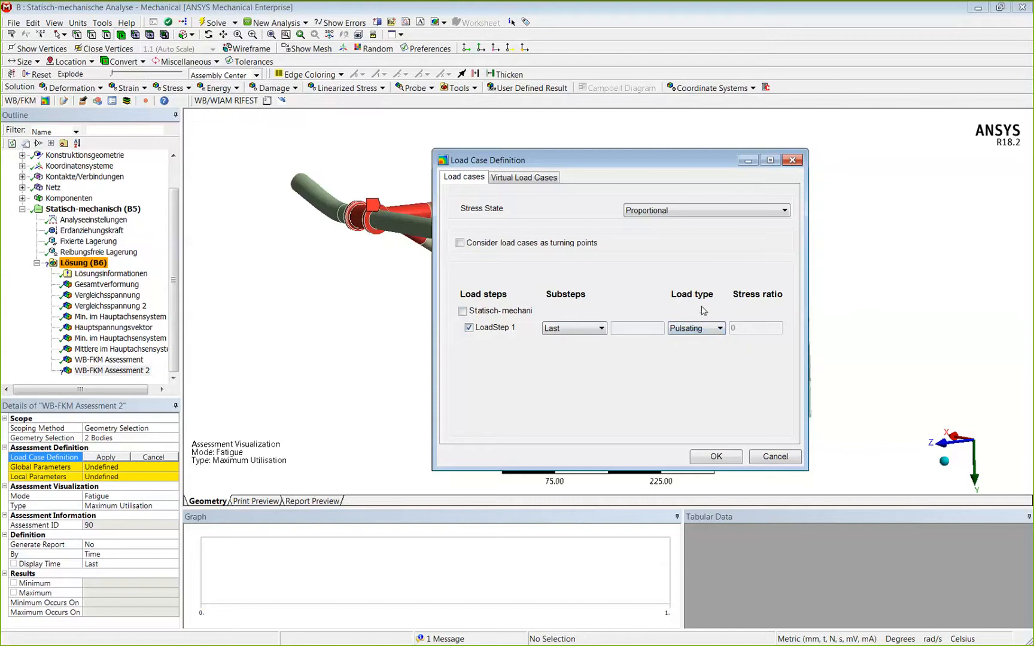
click(716, 457)
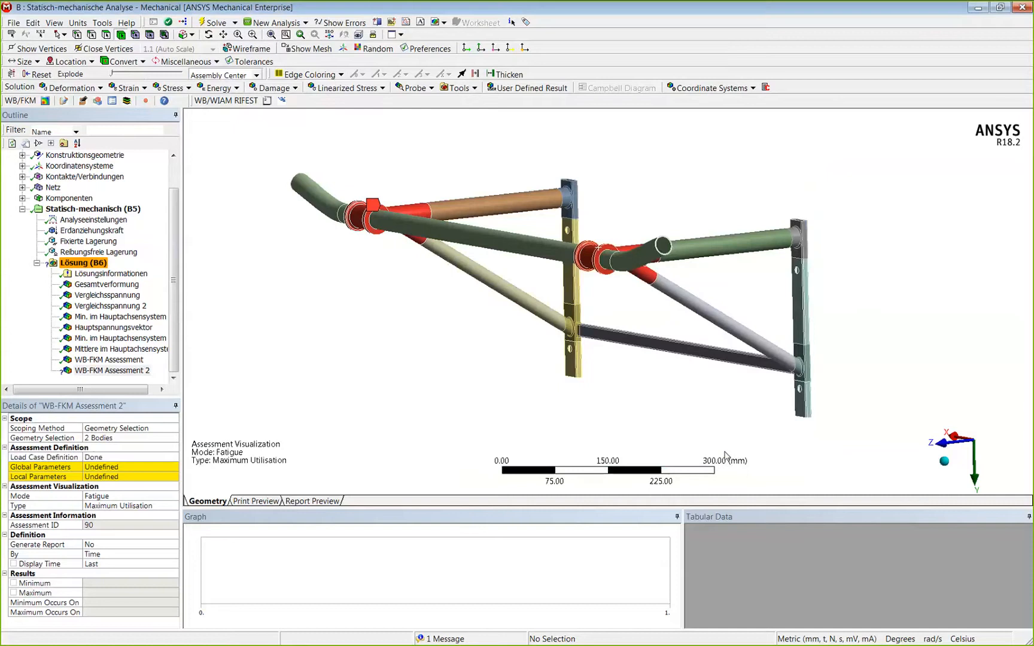
- Set the global parameters to fatigue strength at N cycles with 125000 cycles, and disable average nodal stresses
click(94, 471)
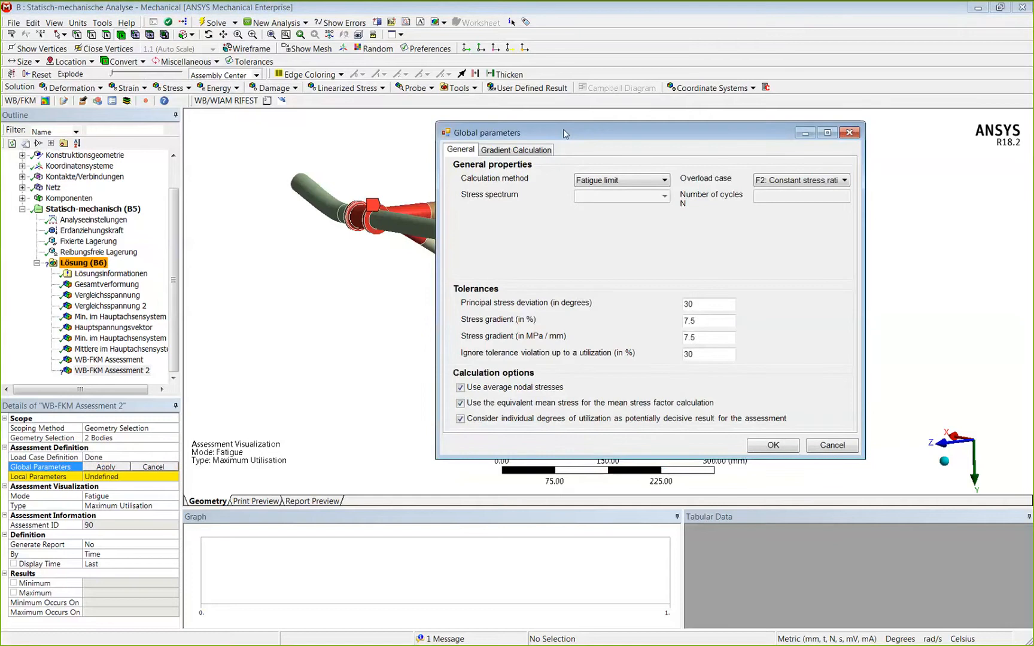
click(608, 183)
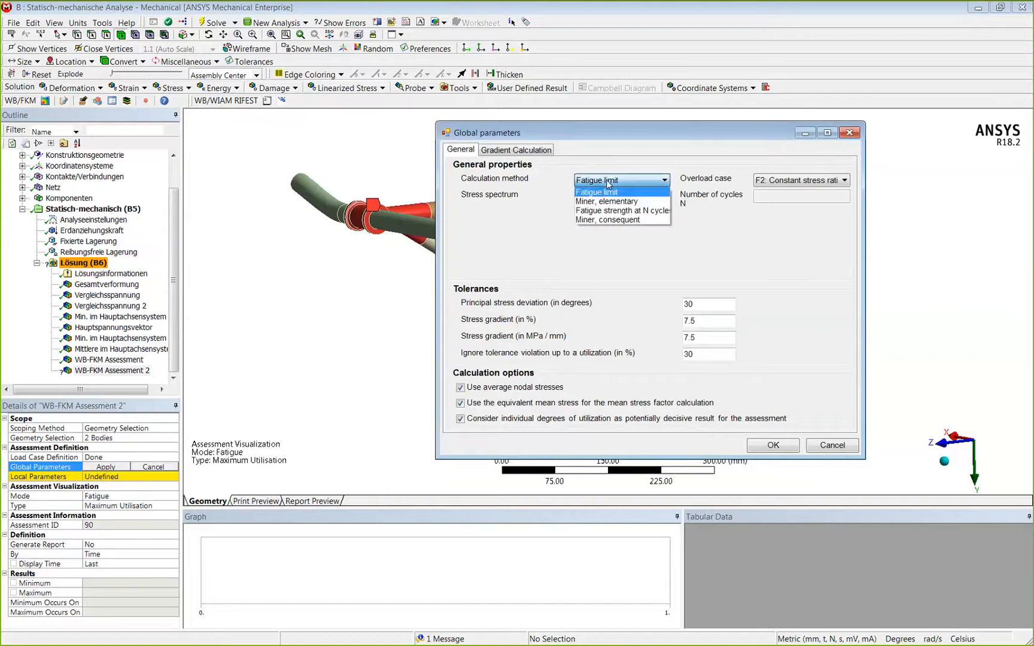
click(609, 182)
drag(500, 132, 676, 118)
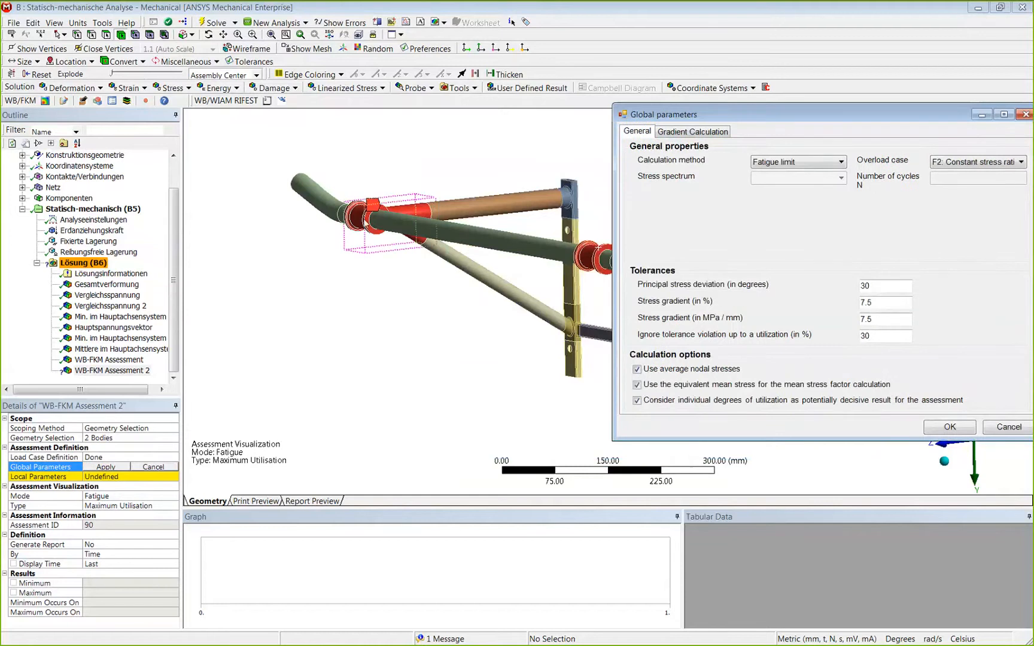
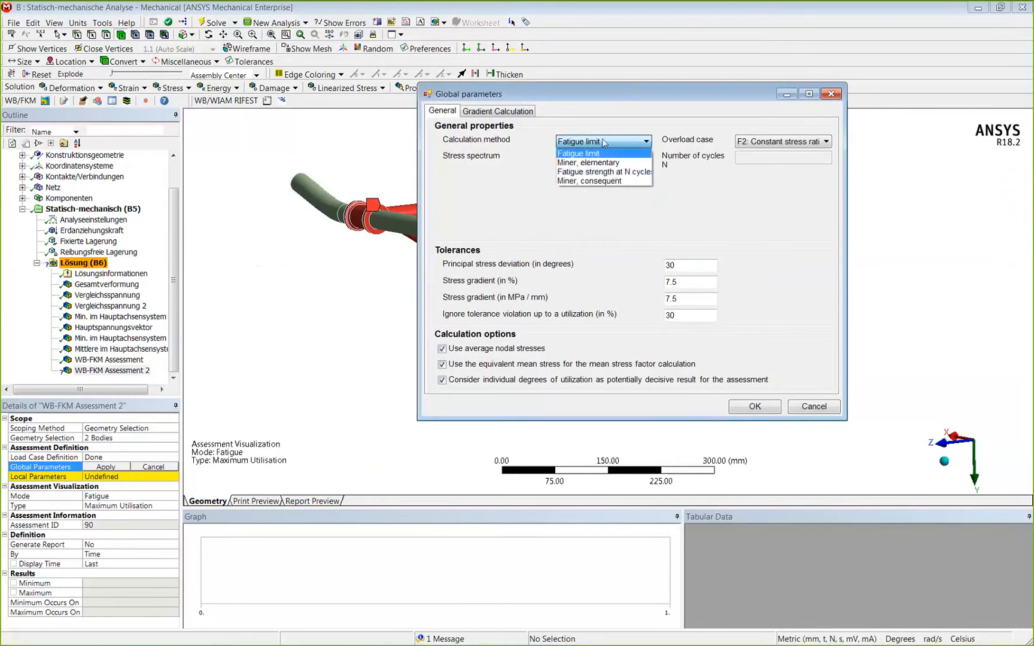
click(640, 172)
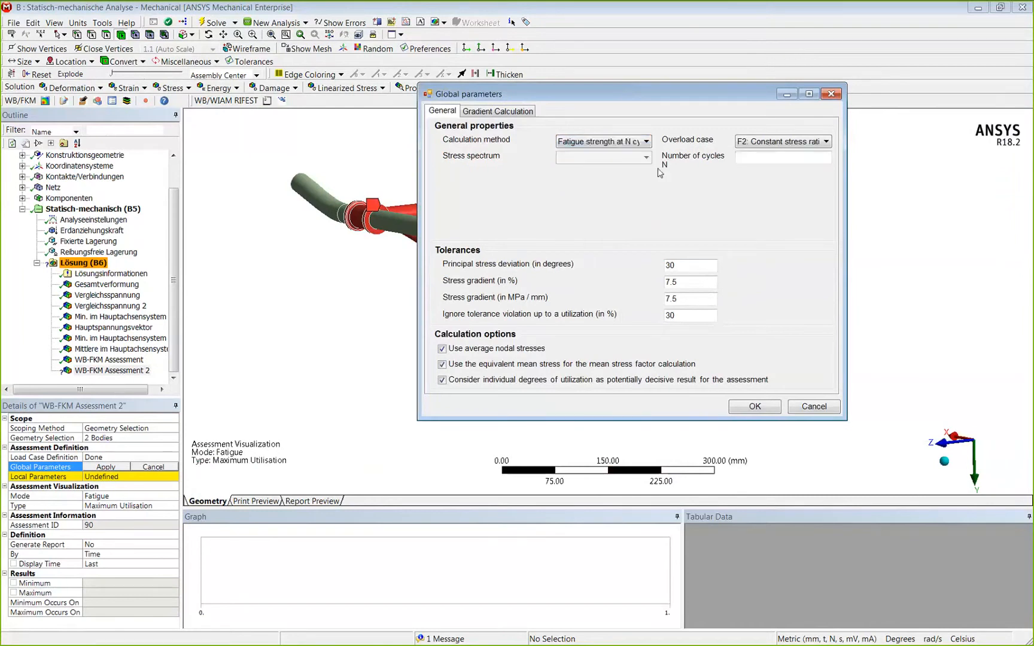
click(750, 157)
text(125000)
click(441, 348)
click(749, 408)
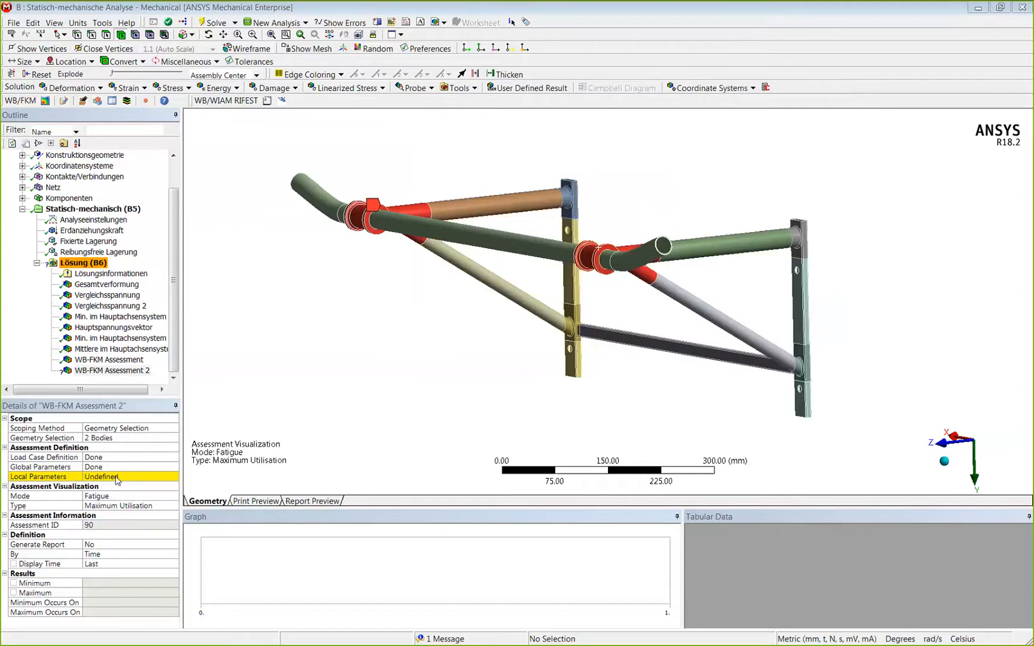
- Open the assessment's local parameters in a narrower dialog placed so that part of the assembly stays in view
click(116, 477)
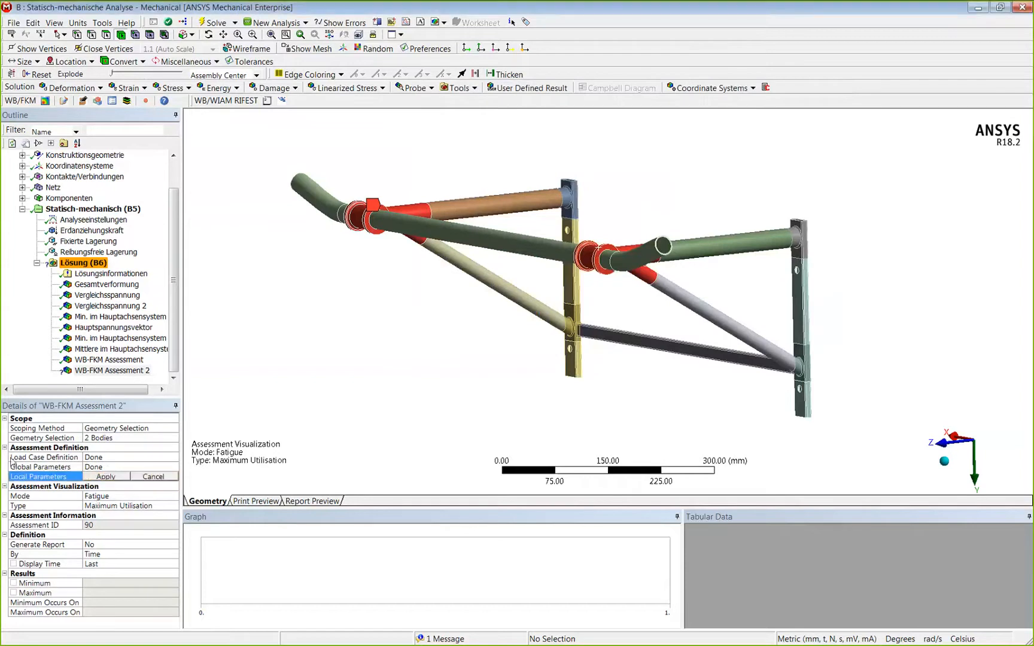
mouse_move(0, 164)
mouse_down()
mouse_move(217, 164)
mouse_move(763, 133)
mouse_move(774, 119)
mouse_move(609, 109)
mouse_move(619, 110)
mouse_up()
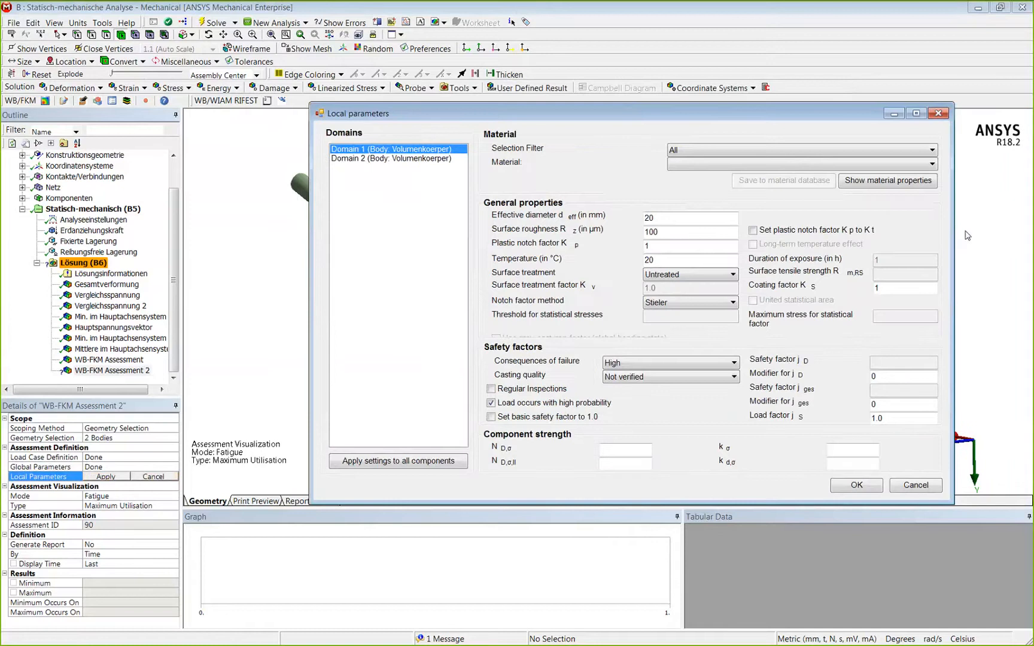
drag(953, 234, 815, 233)
drag(452, 116, 634, 112)
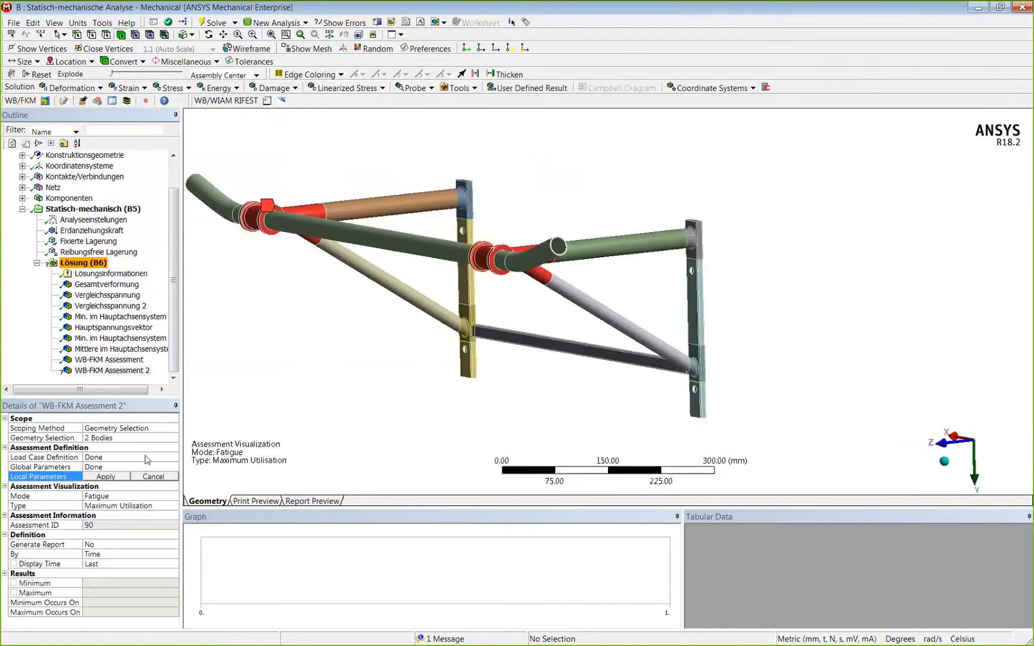
click(109, 476)
click(114, 477)
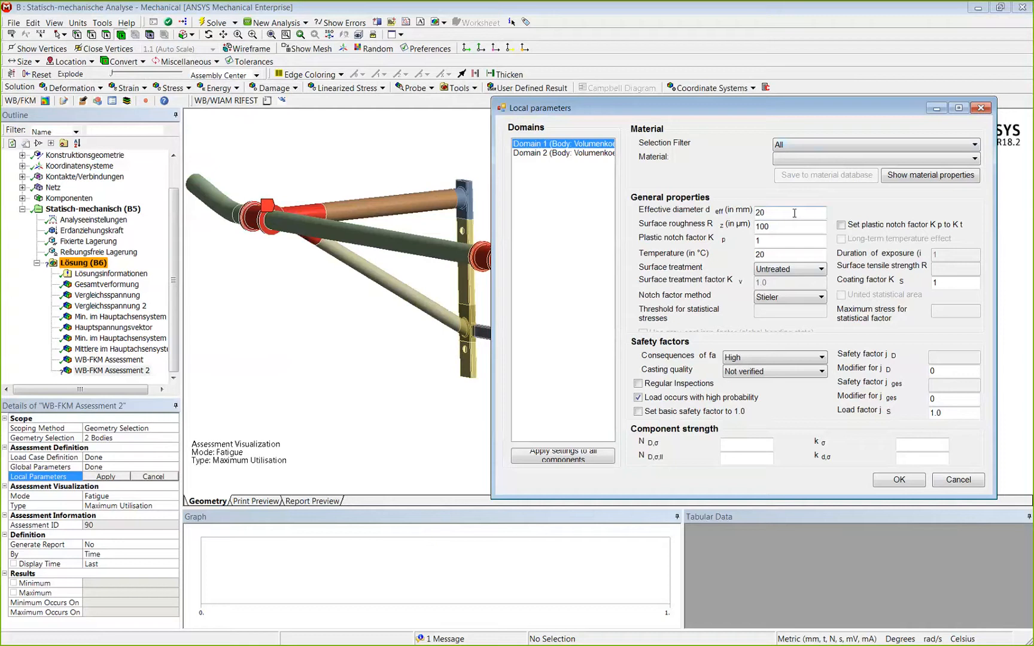
- Browse the complete material list for Domain 1 and compare it with the GJS, DIN EN 1563 selection filter
click(821, 161)
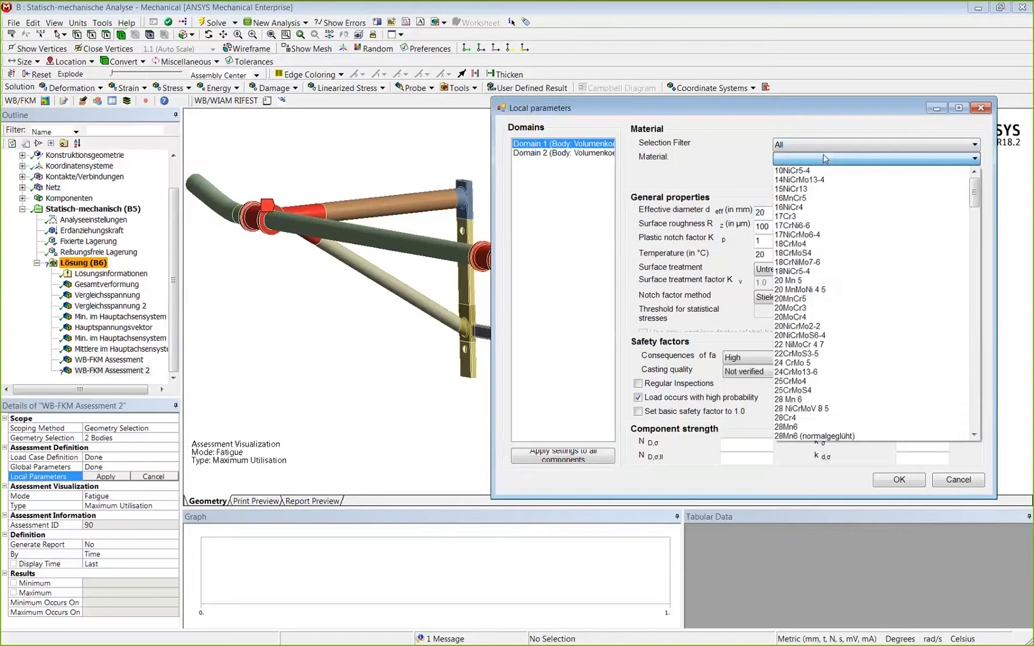
scroll(812, 244, down, 20)
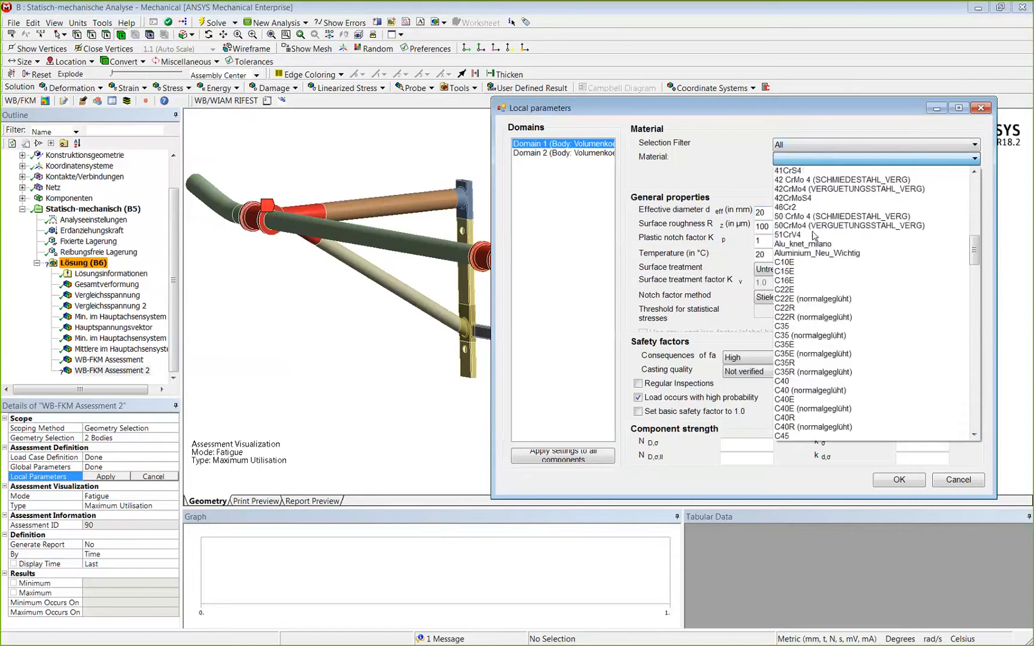
scroll(853, 370, down, 15)
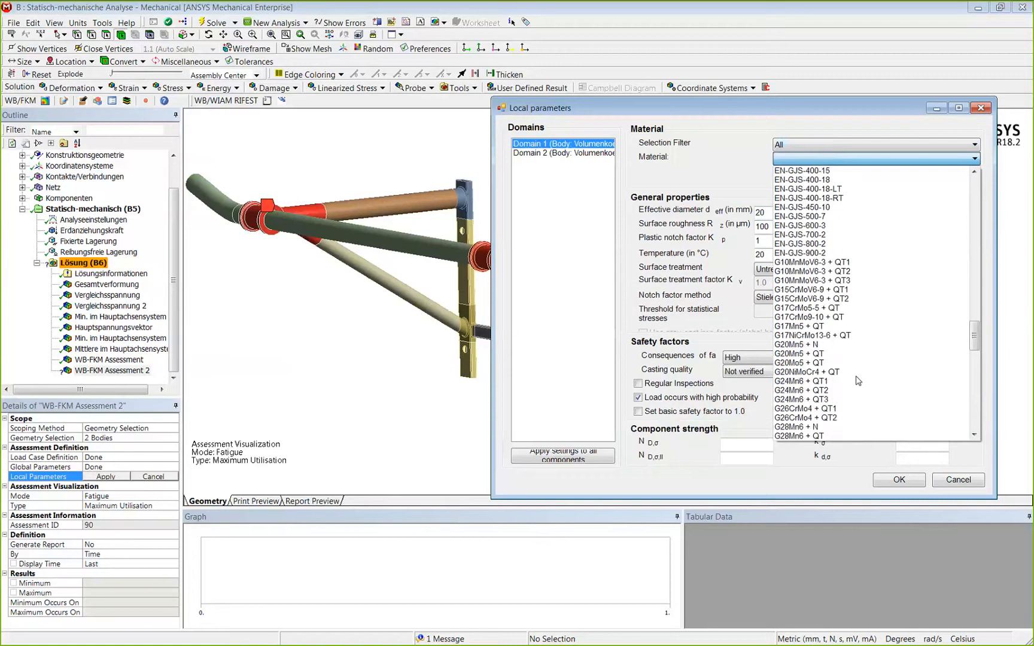
click(888, 161)
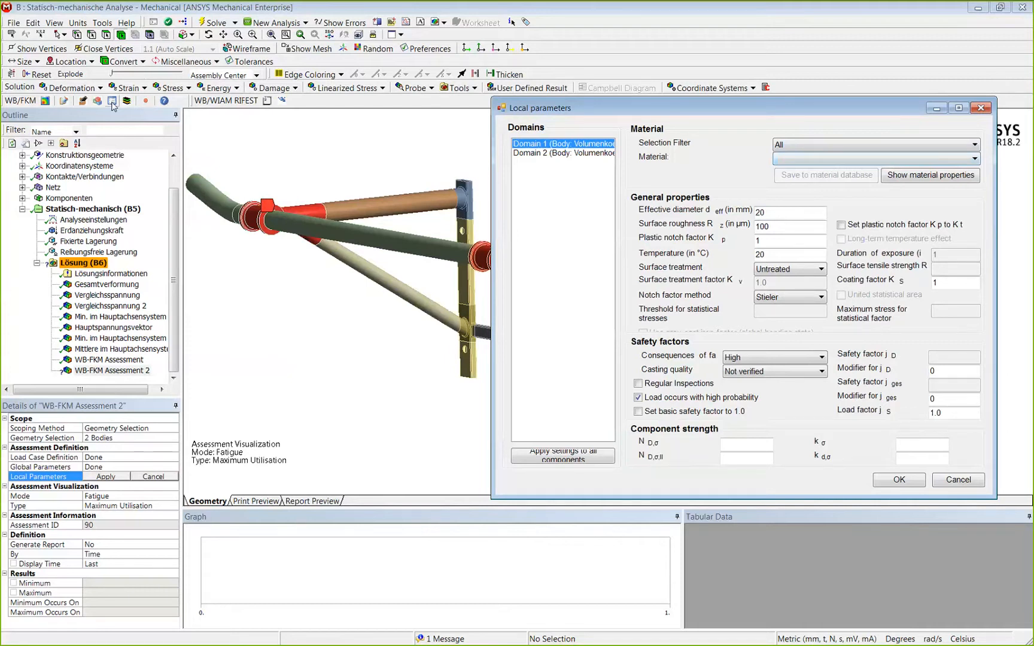
click(892, 150)
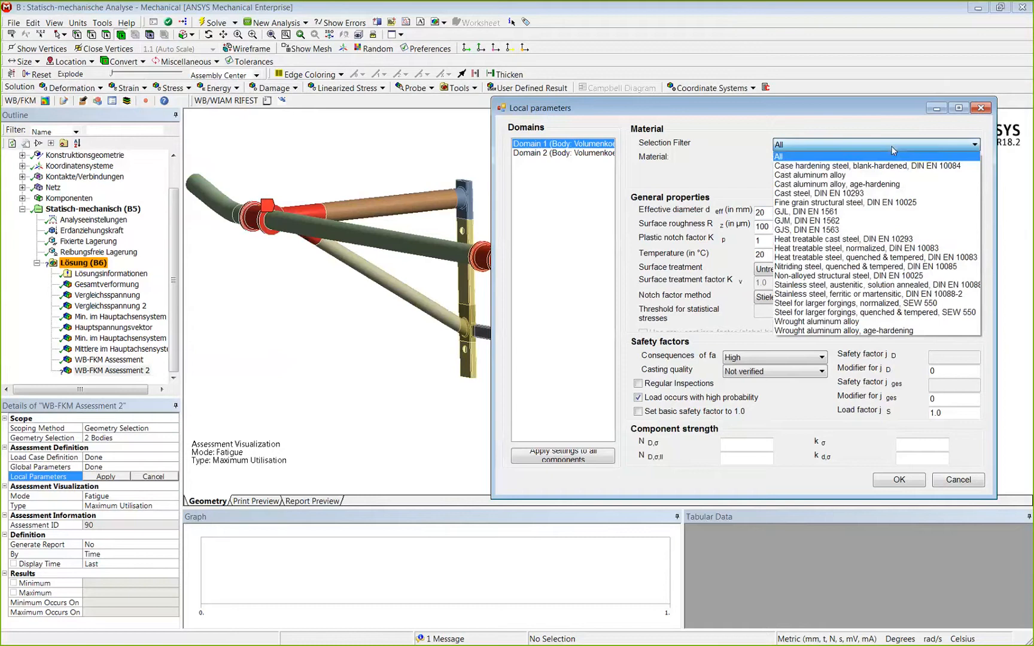
click(814, 232)
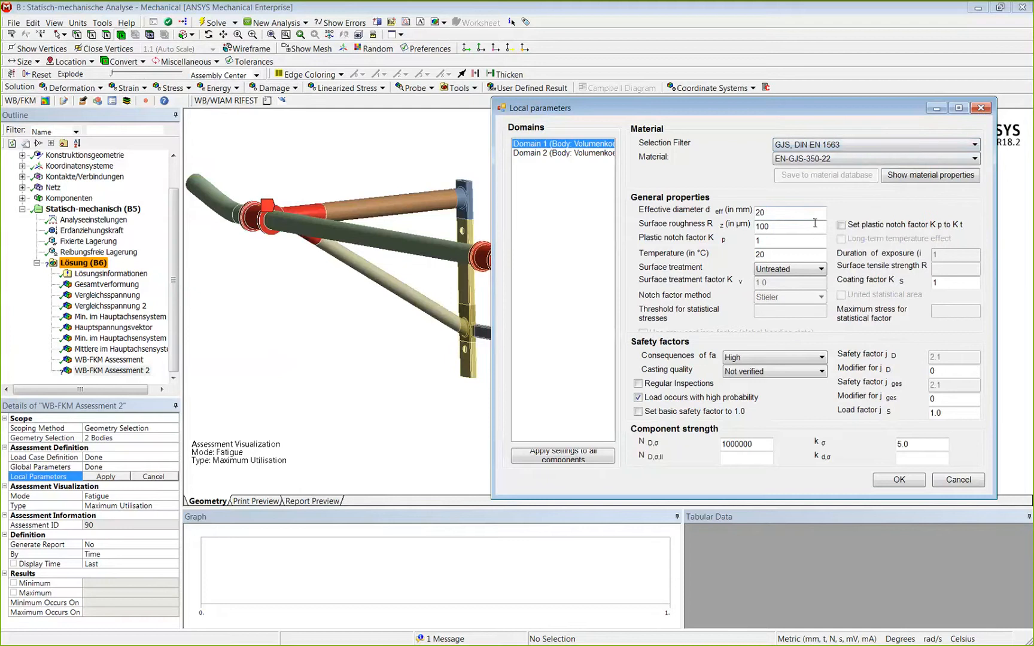
click(825, 146)
click(817, 154)
click(812, 159)
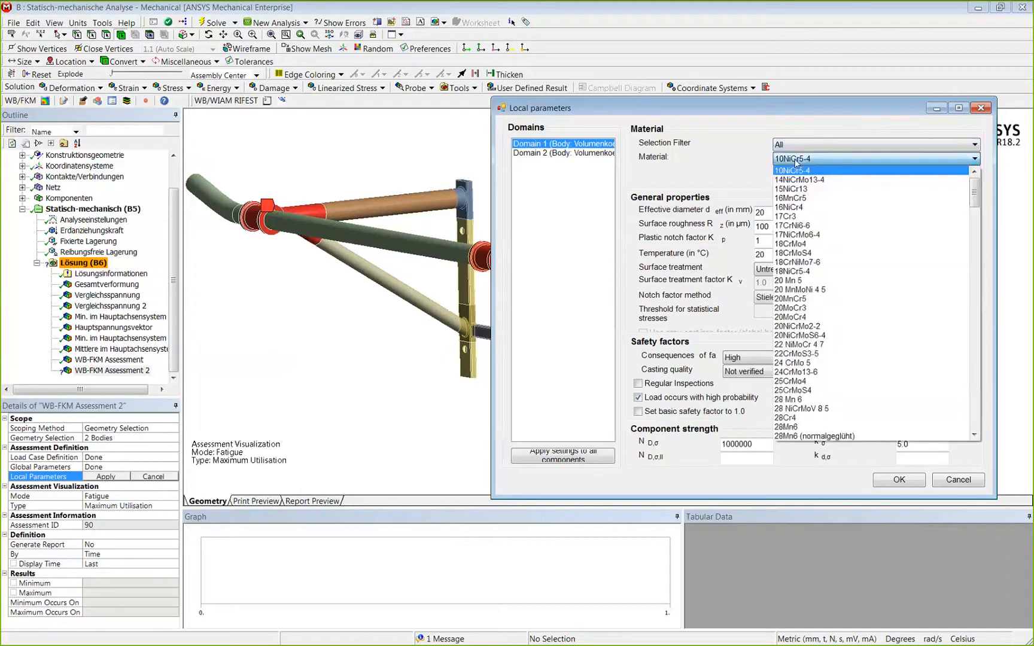
scroll(799, 293, down, 8)
scroll(797, 306, down, 15)
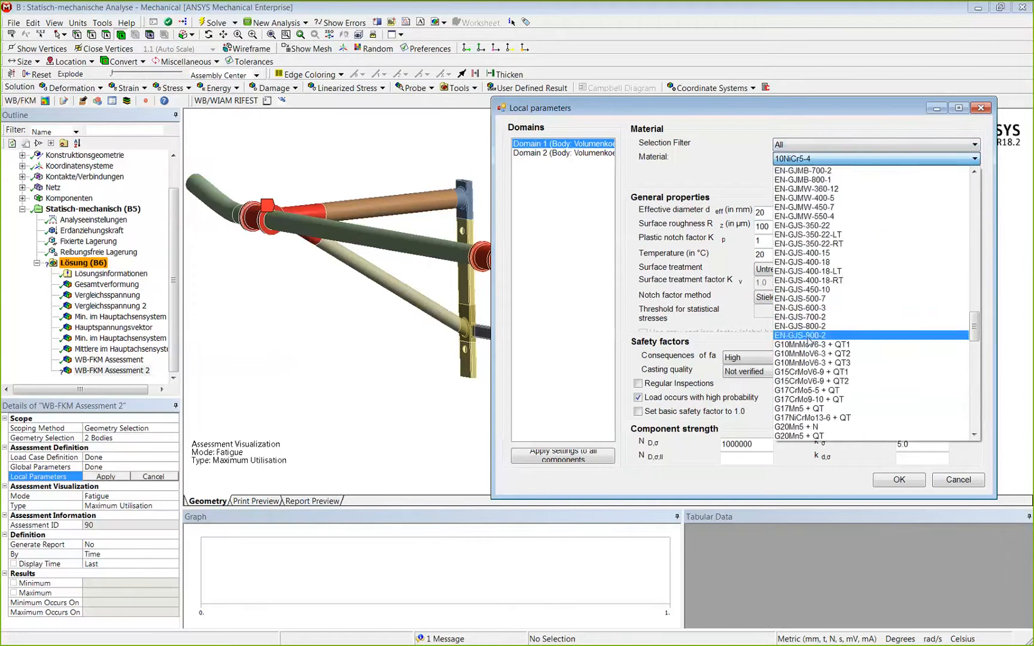
- Filter Domain 1's materials by GJS, DIN EN 1563 and assign EN-GJS-400-15
click(821, 144)
click(821, 145)
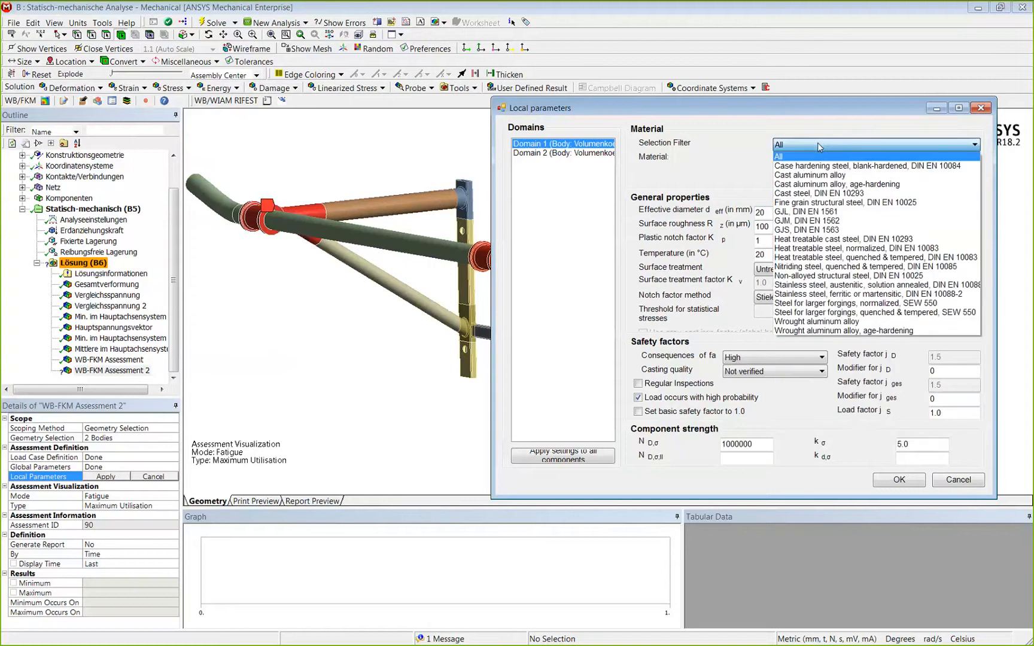
click(801, 230)
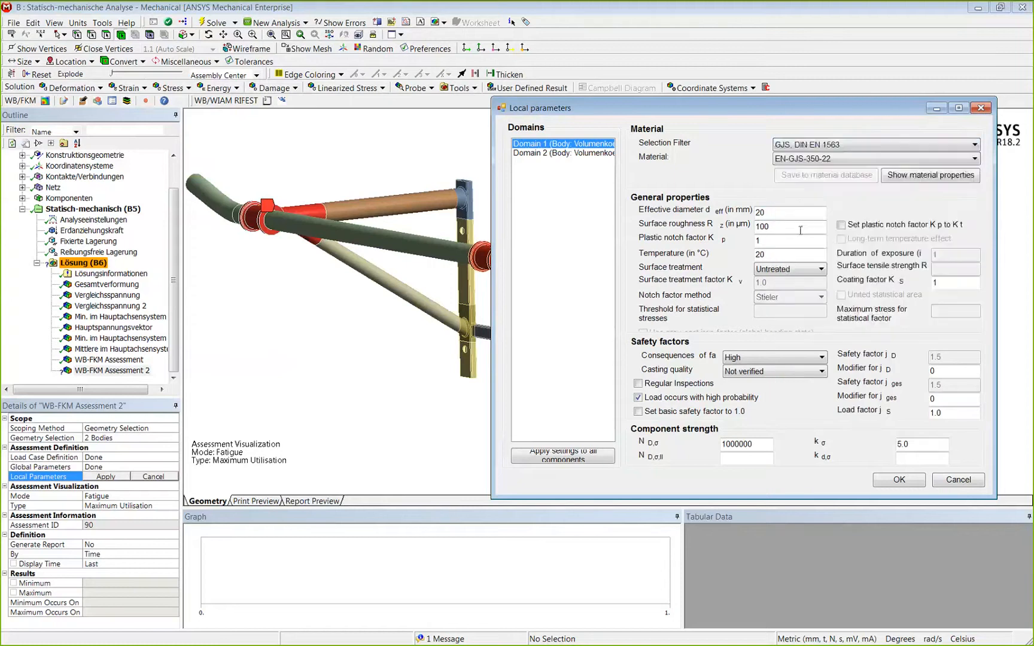
click(794, 159)
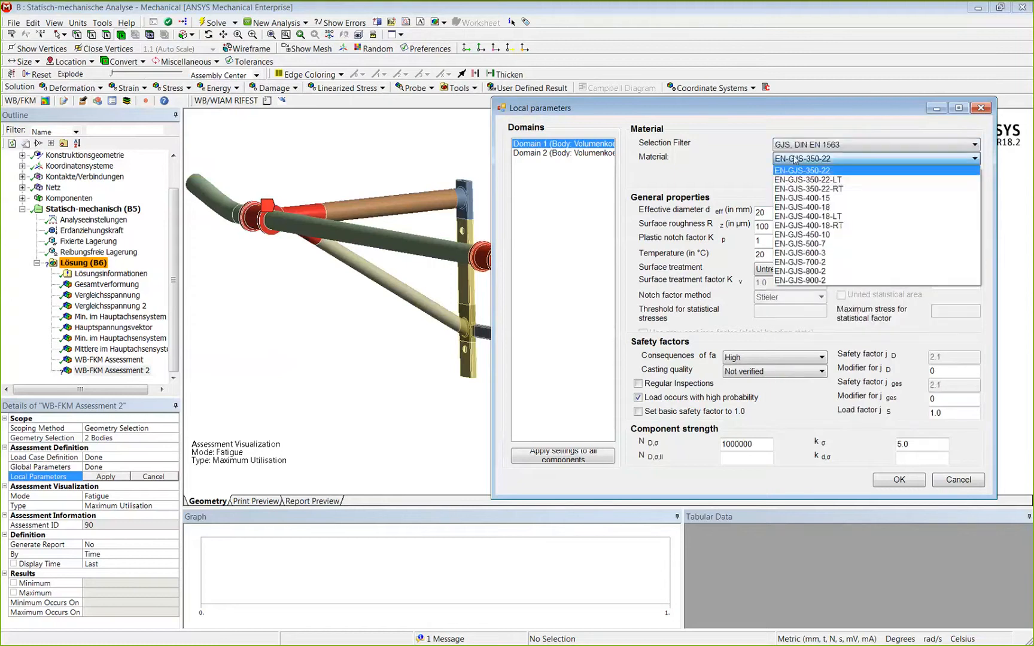
click(807, 199)
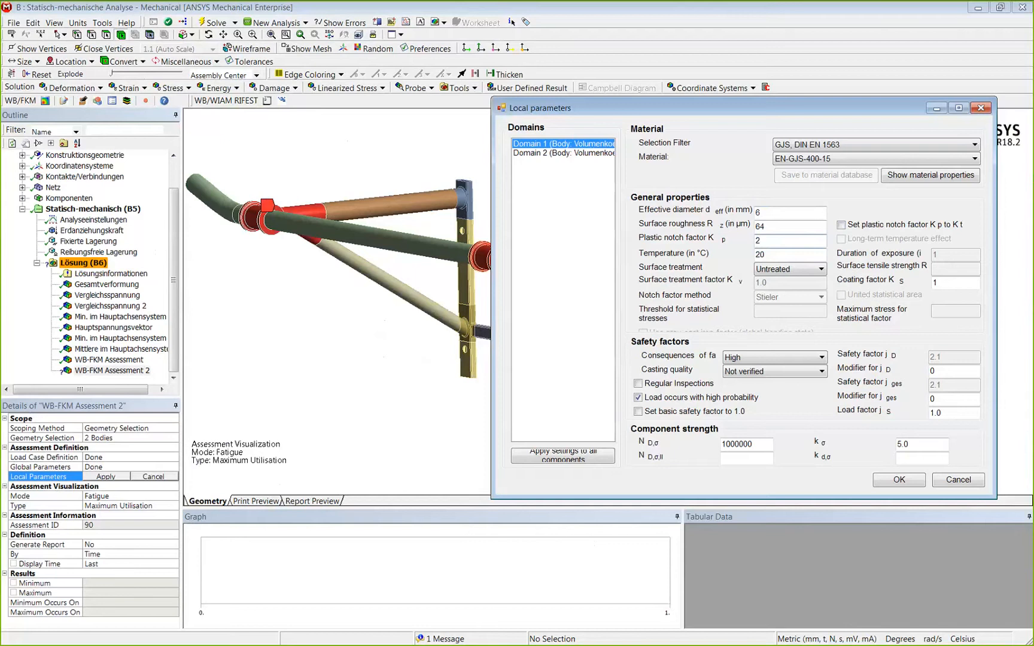
- Set Domain 1's plastic notch factor Kp to 2 and its consequences of failure to Low, and confirm
click(763, 242)
click(758, 359)
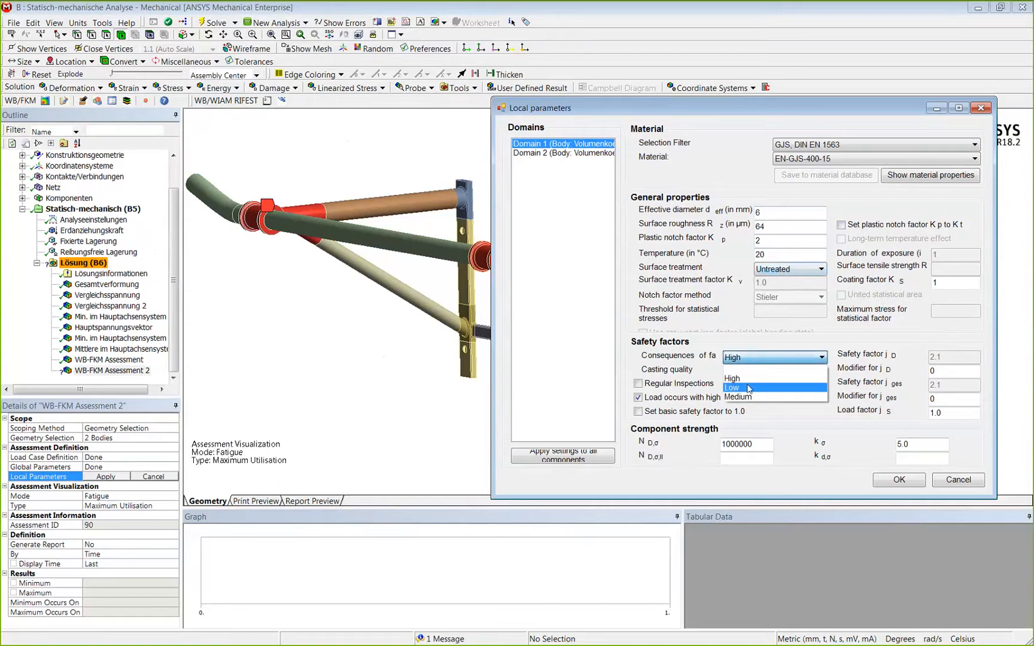
click(748, 387)
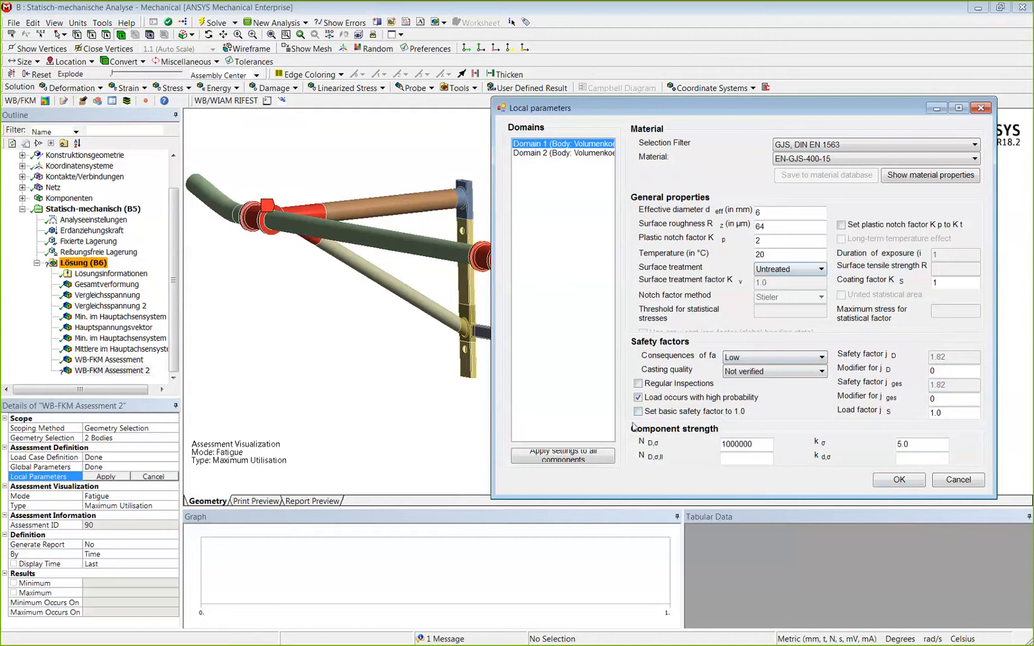
click(890, 483)
- Apply Domain 1's settings to all components, check them on Domain 2, and accept the local parameters
click(566, 153)
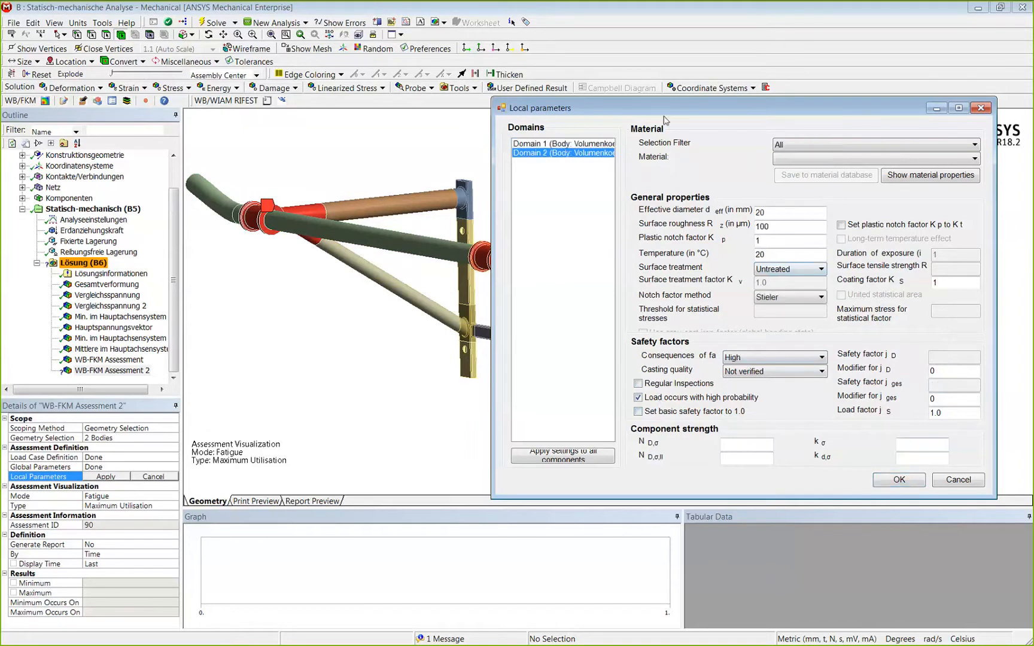
click(585, 143)
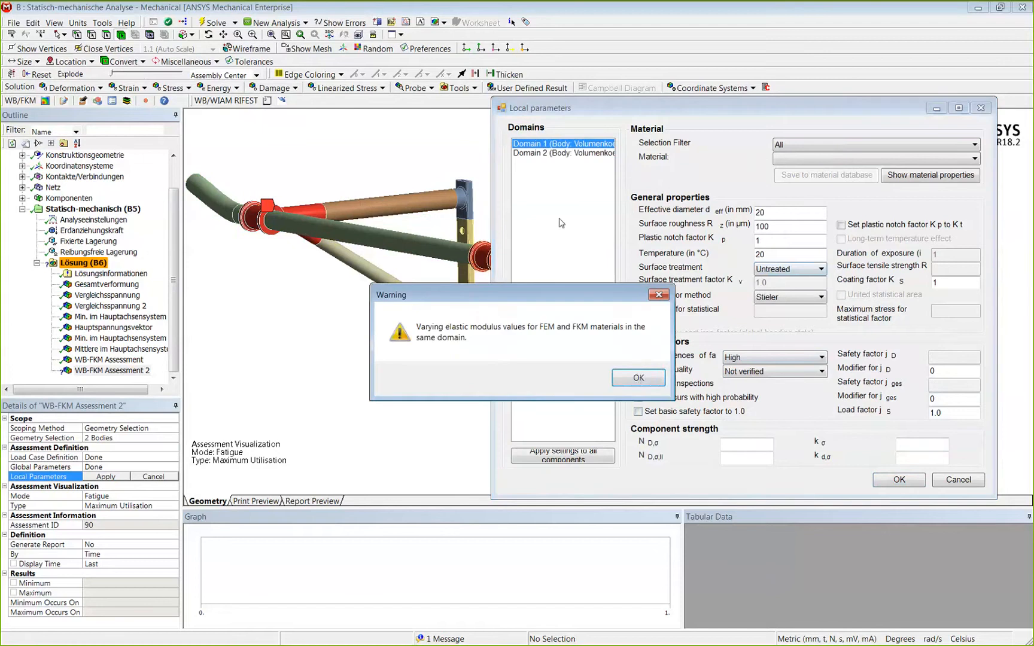
click(638, 378)
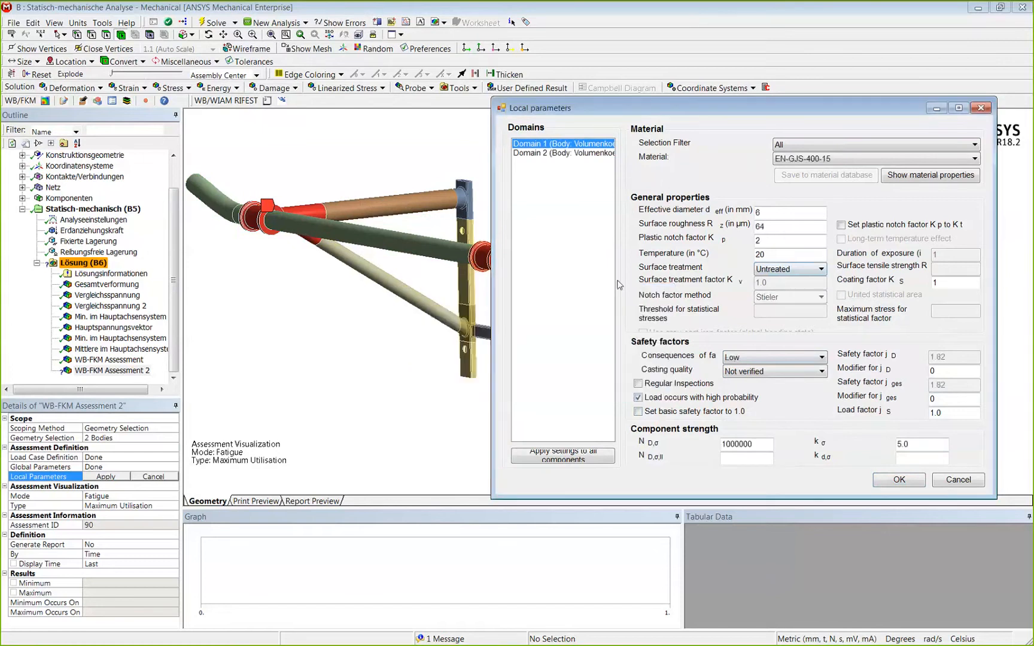
click(571, 459)
click(595, 154)
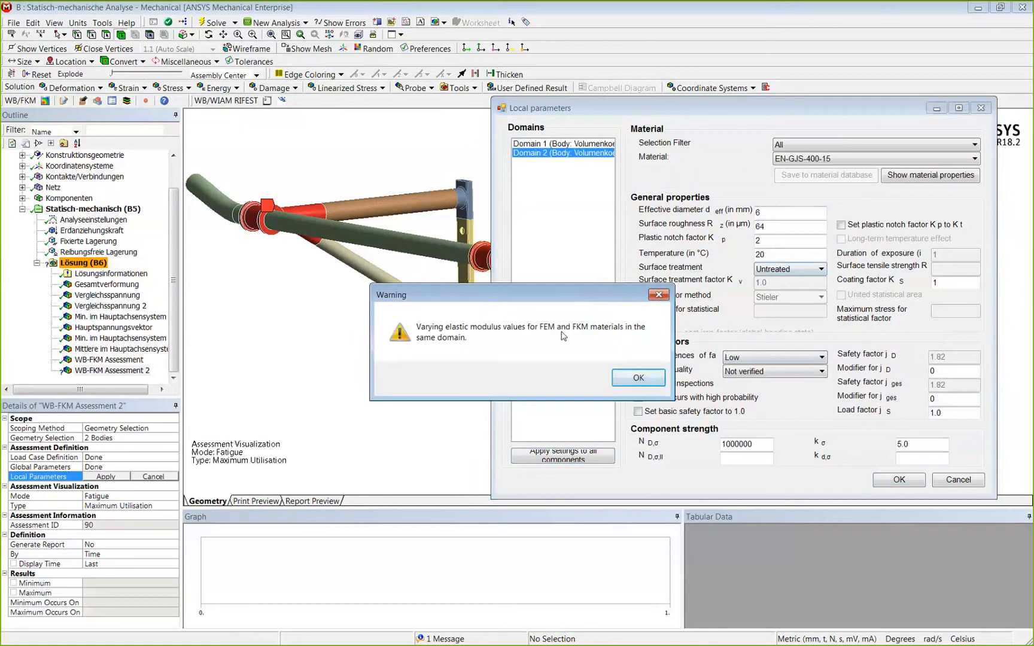
click(645, 379)
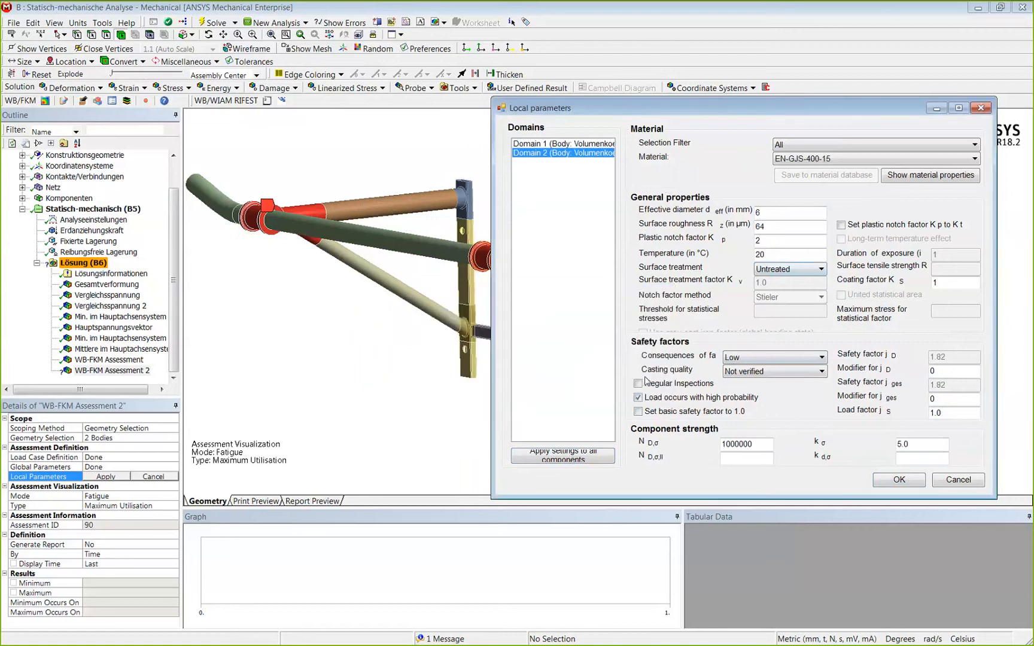
click(899, 480)
- Evaluate all results for WB-FKM Assessment 2 and inspect the fatigue utilisation on both connector bodies
right_click(139, 373)
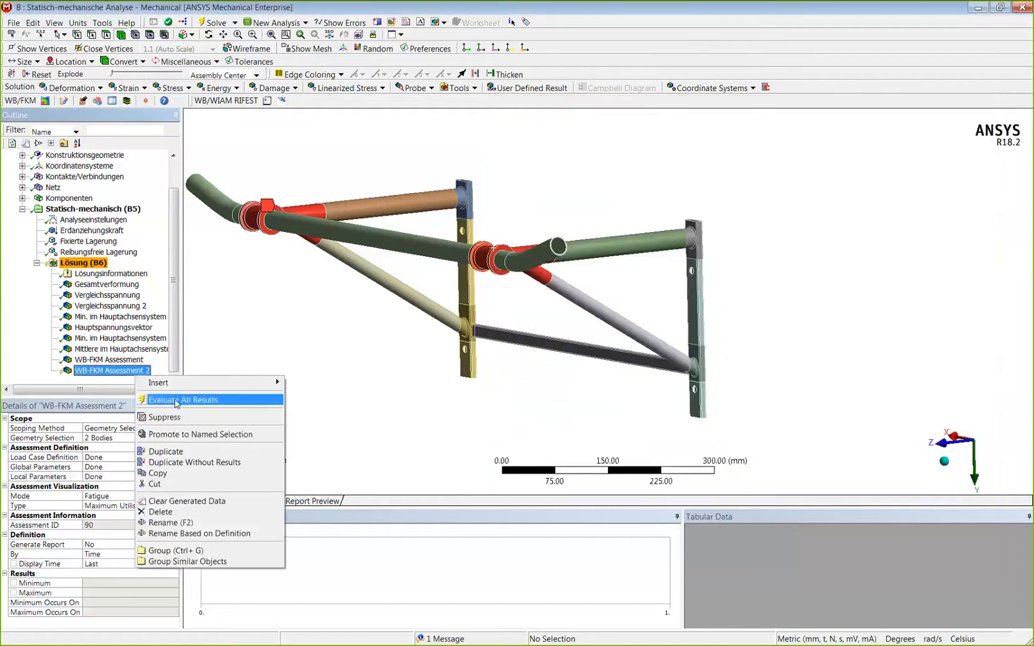
click(265, 398)
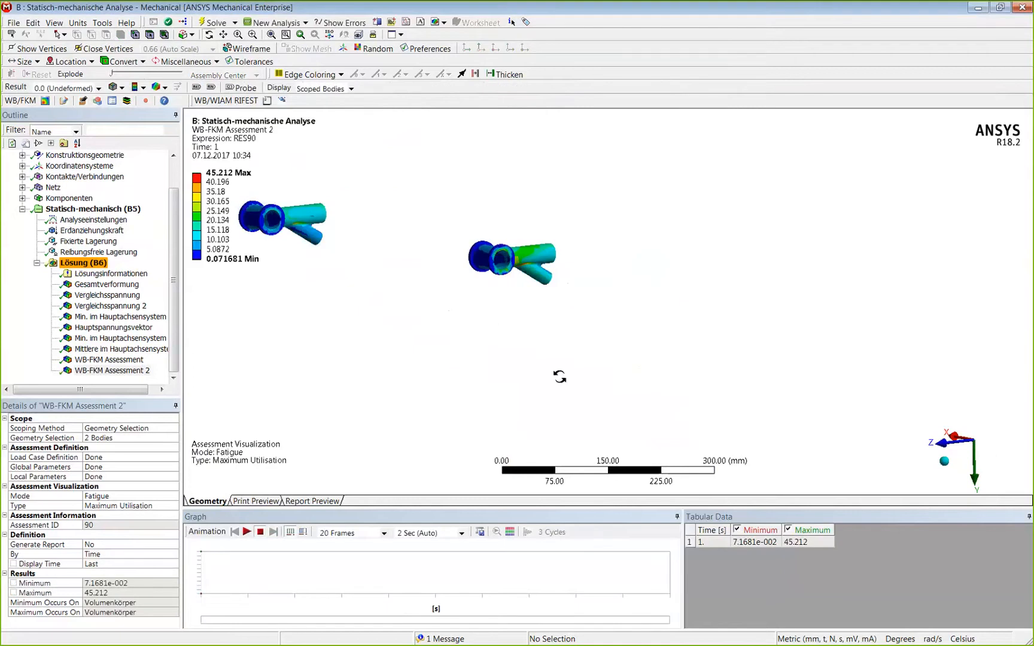
click(127, 371)
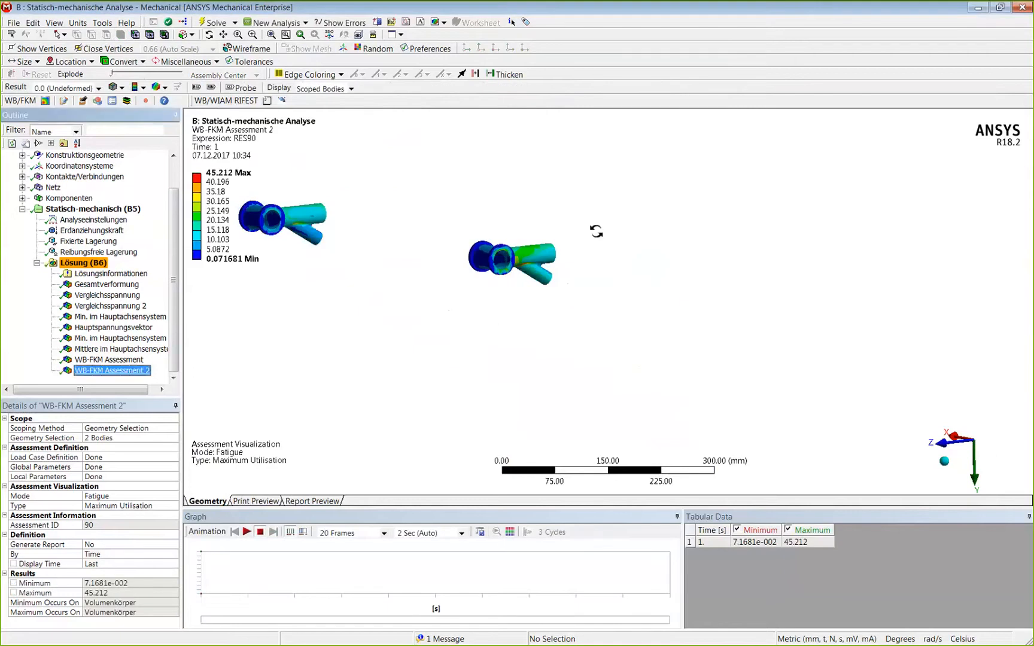
drag(596, 231, 526, 251)
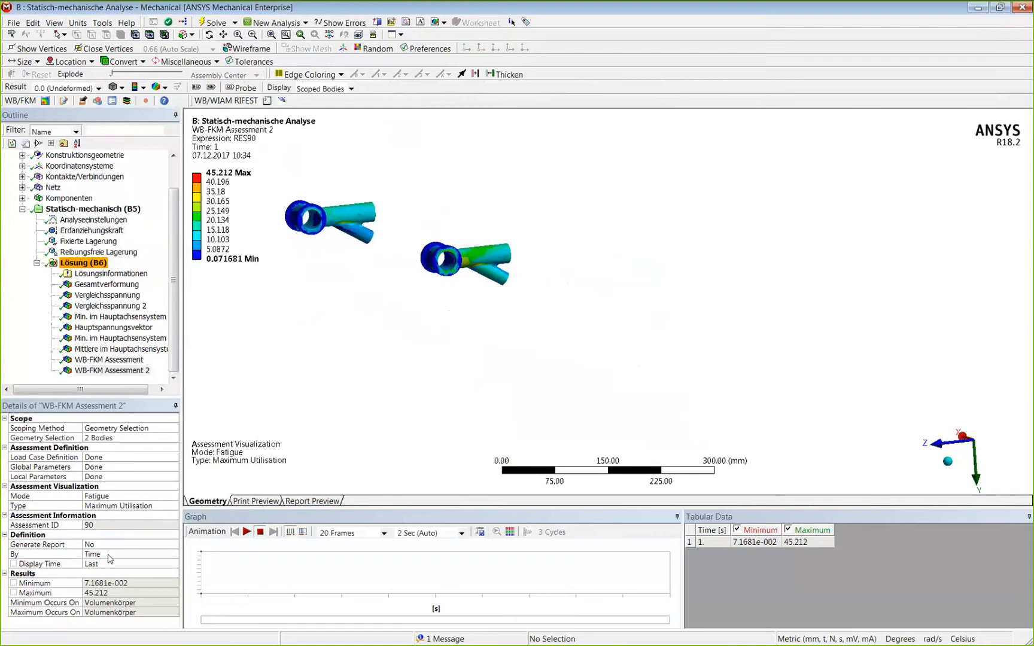
- Switch the visualization mode of WB-FKM Assessment 2 to Static, keeping Maximum Utilisation as the type
mouse_move(260, 201)
click(126, 495)
click(125, 496)
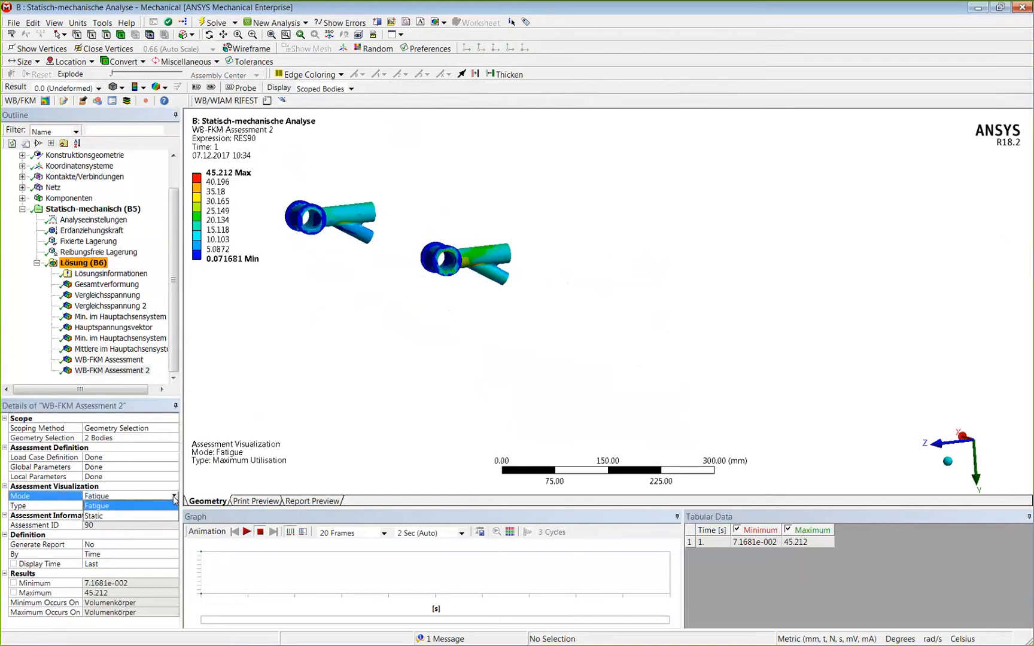
click(123, 516)
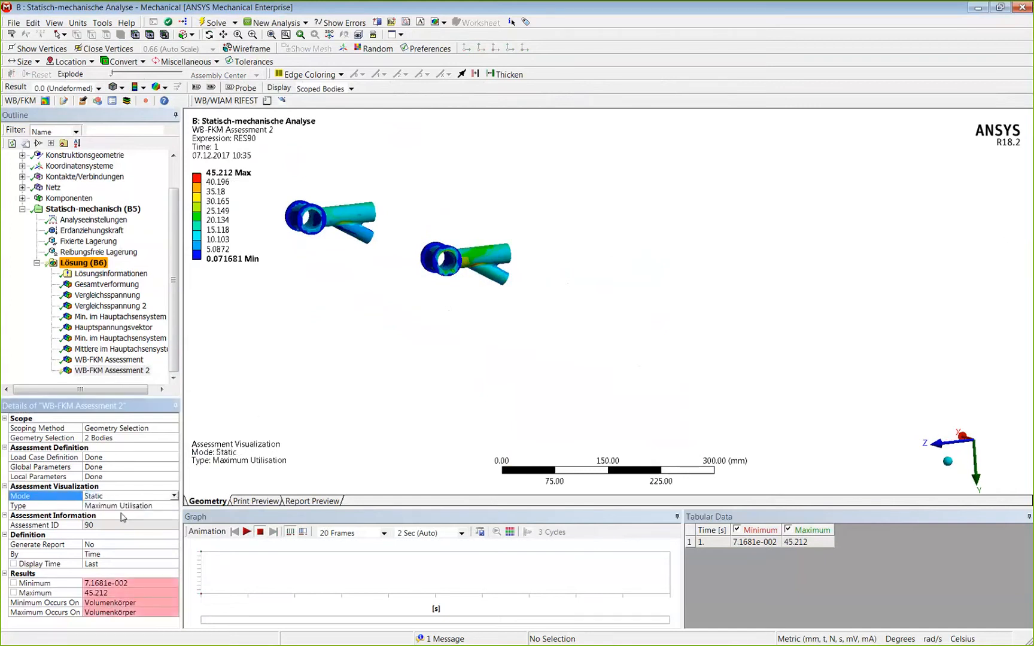
- Evaluate all results for the static utilisation and generate a report for WB-FKM Assessment 2 (ID:90)
right_click(110, 374)
click(146, 399)
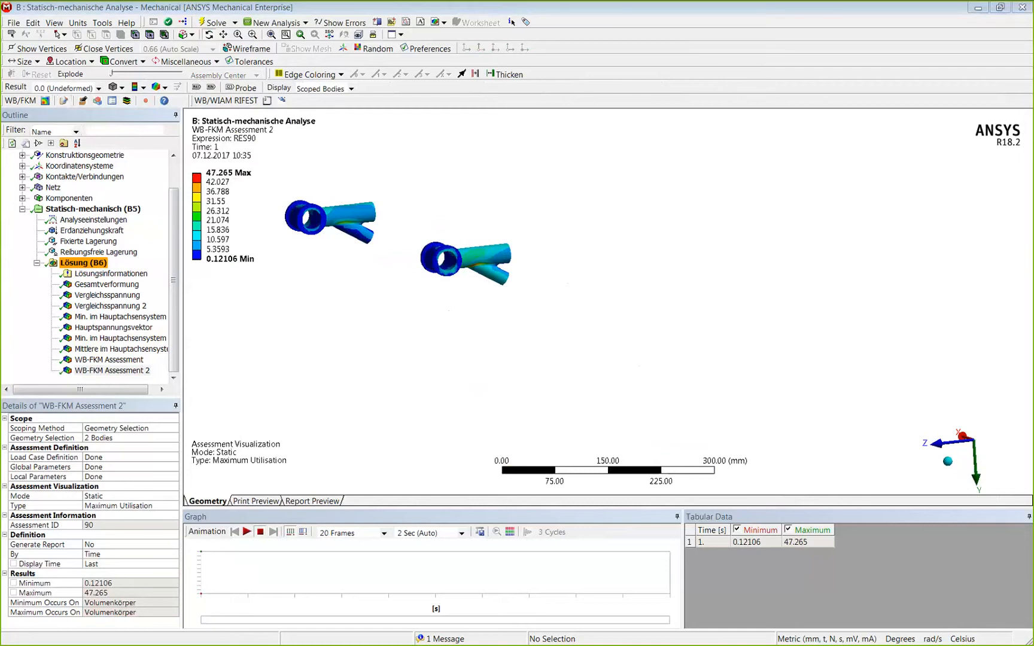
click(579, 179)
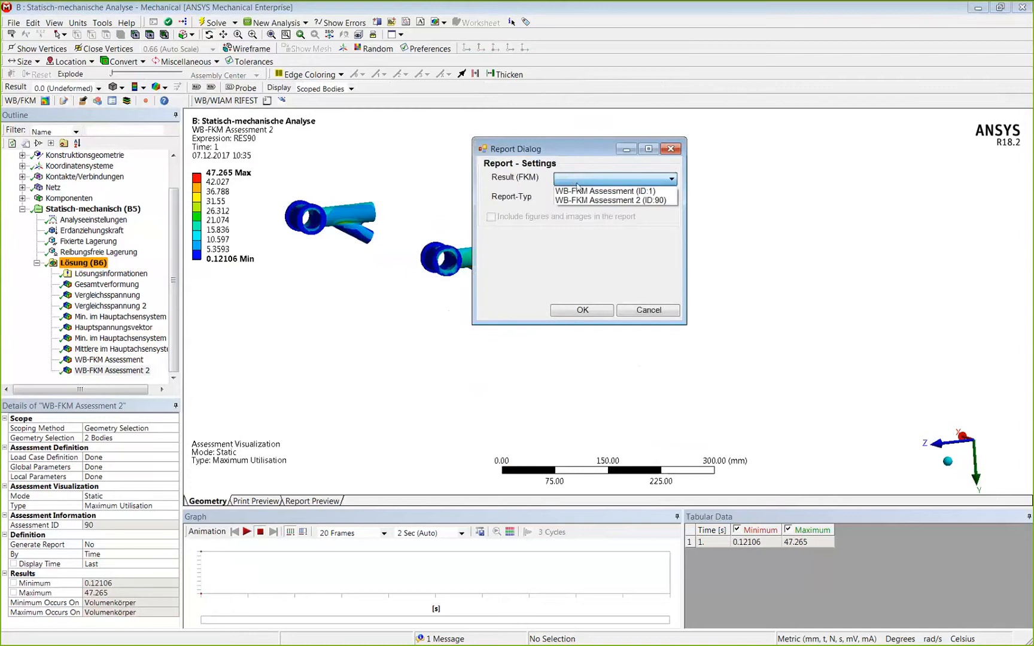
click(569, 199)
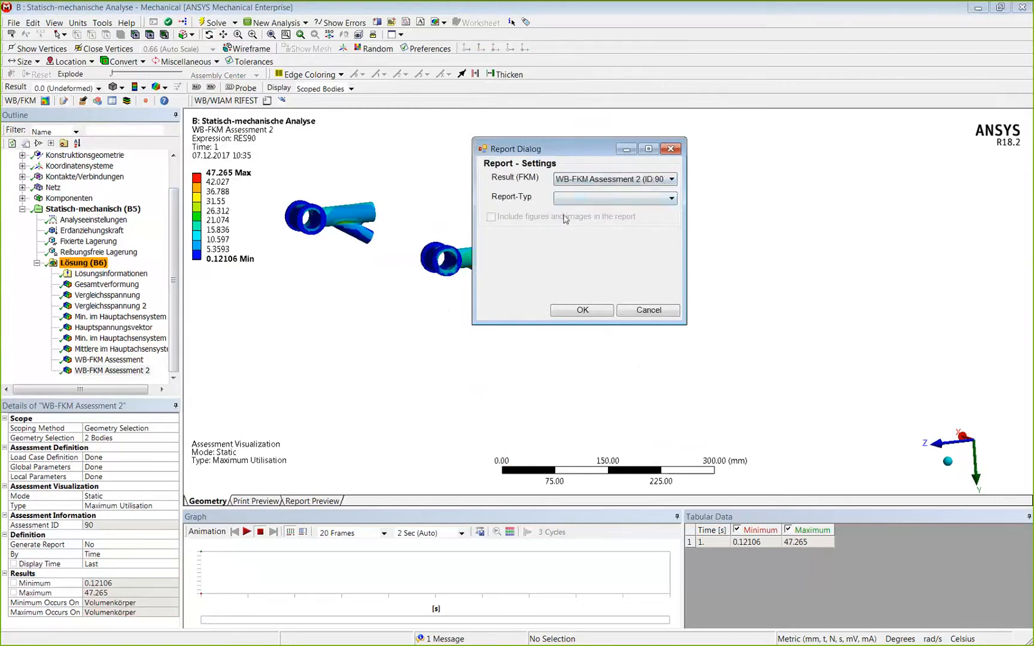
click(598, 198)
click(573, 205)
click(584, 315)
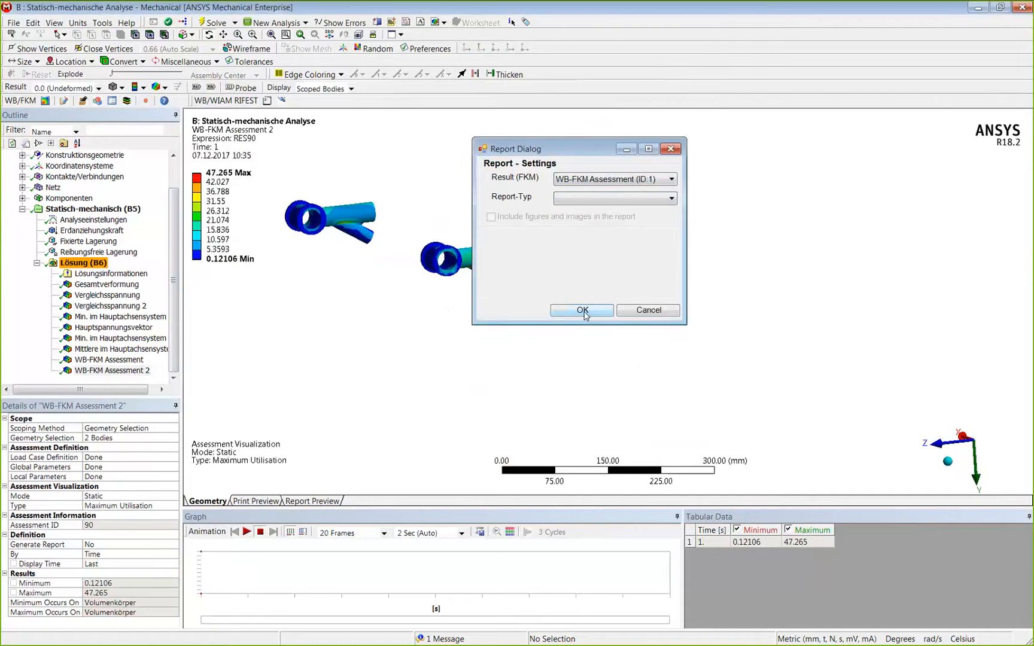
click(583, 311)
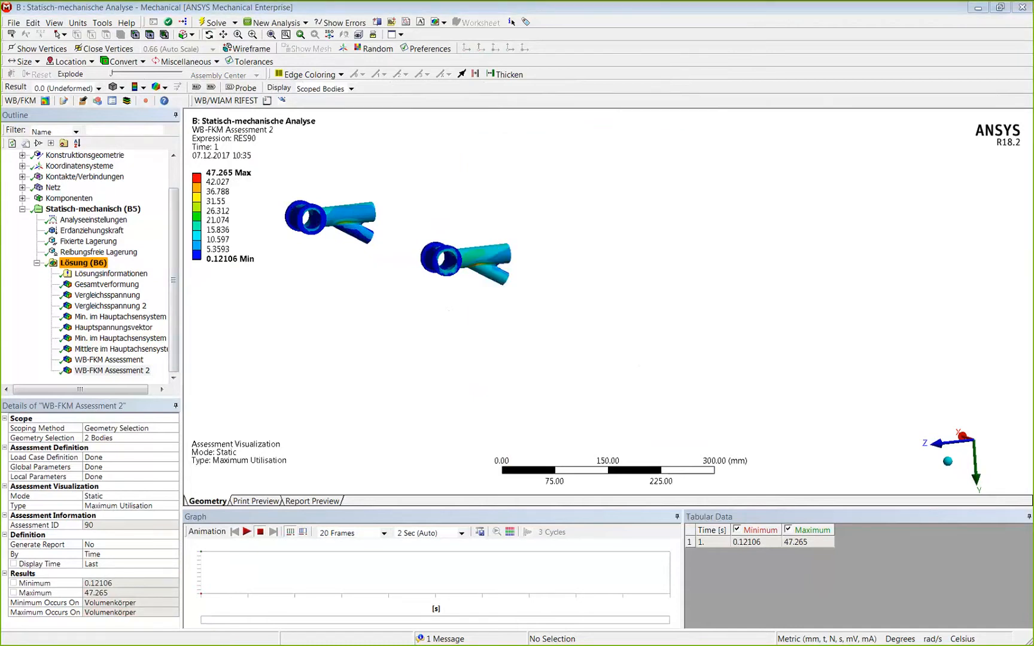
- Review the report's general project data, load cases, load case combinations, global parameters, and surface and construction properties
drag(461, 35, 460, 81)
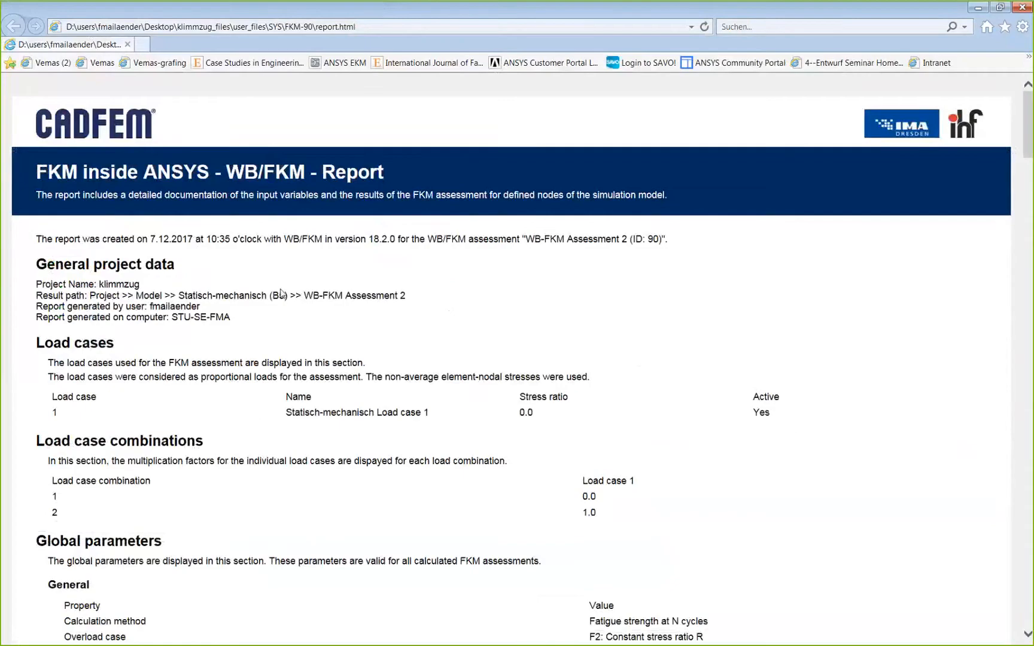
scroll(268, 299, down, 10)
scroll(599, 326, up, 6)
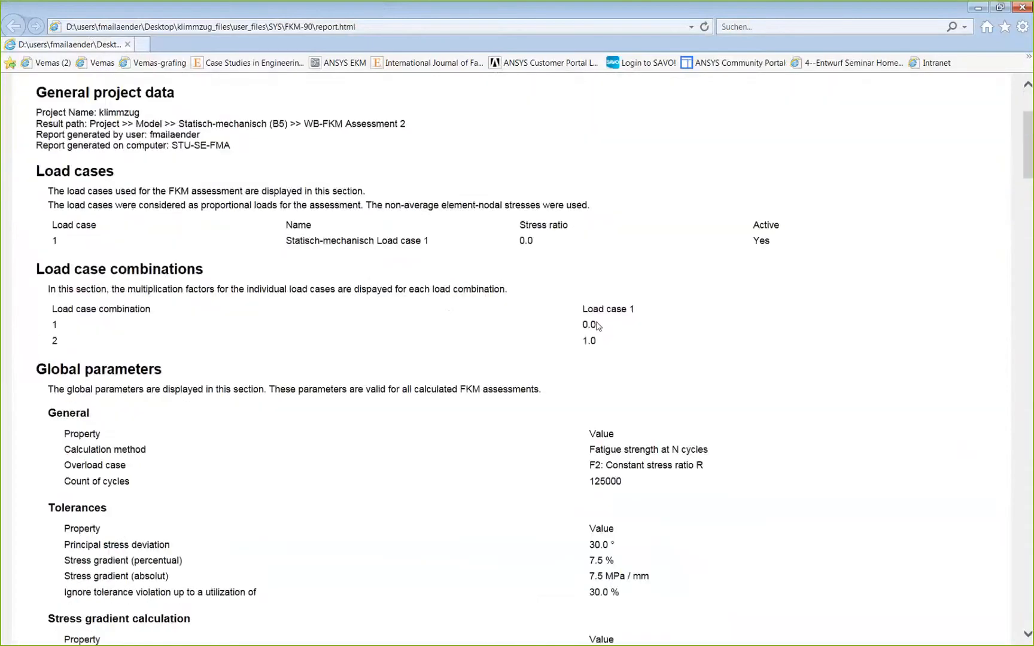
scroll(635, 421, down, 1)
scroll(636, 421, down, 15)
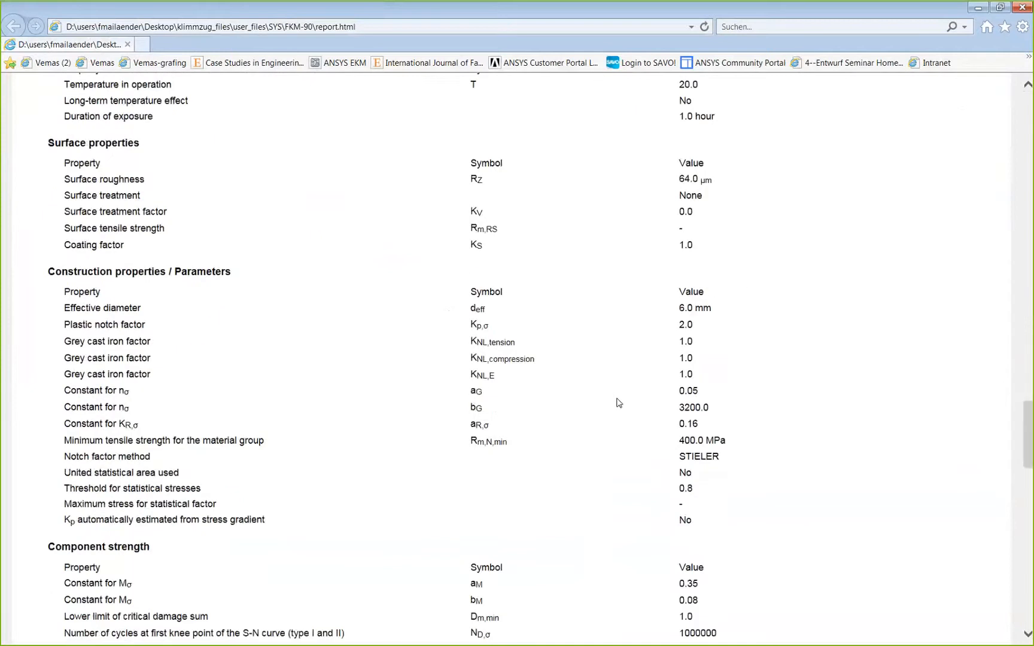
- Examine the static and fatigue strength results for node 34253 in the report and close the report
scroll(619, 402, down, 5)
scroll(618, 403, up, 1)
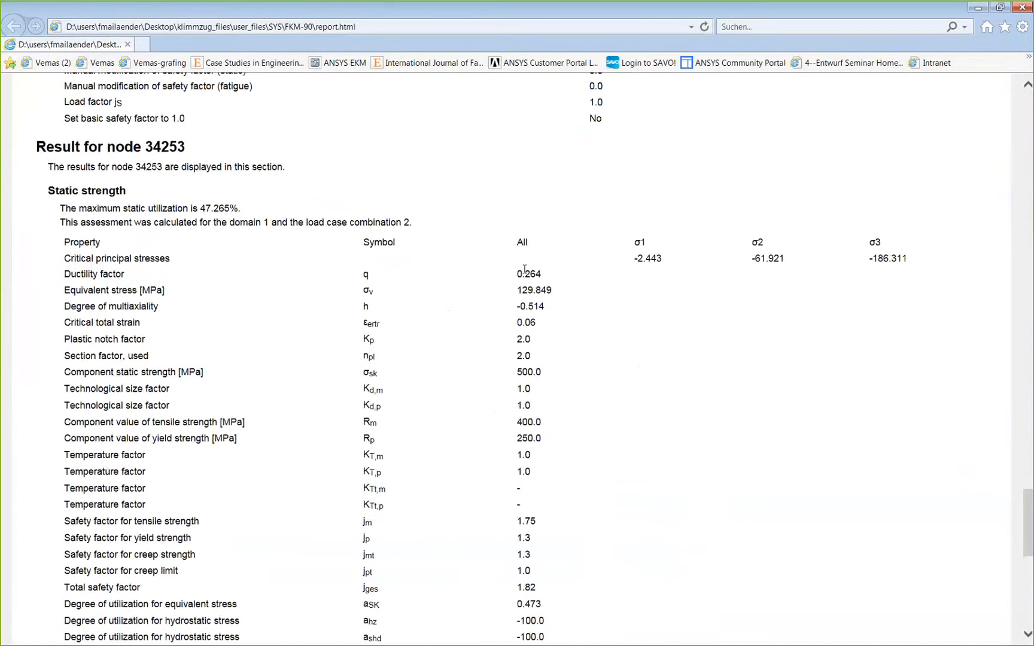
scroll(524, 269, down, 3)
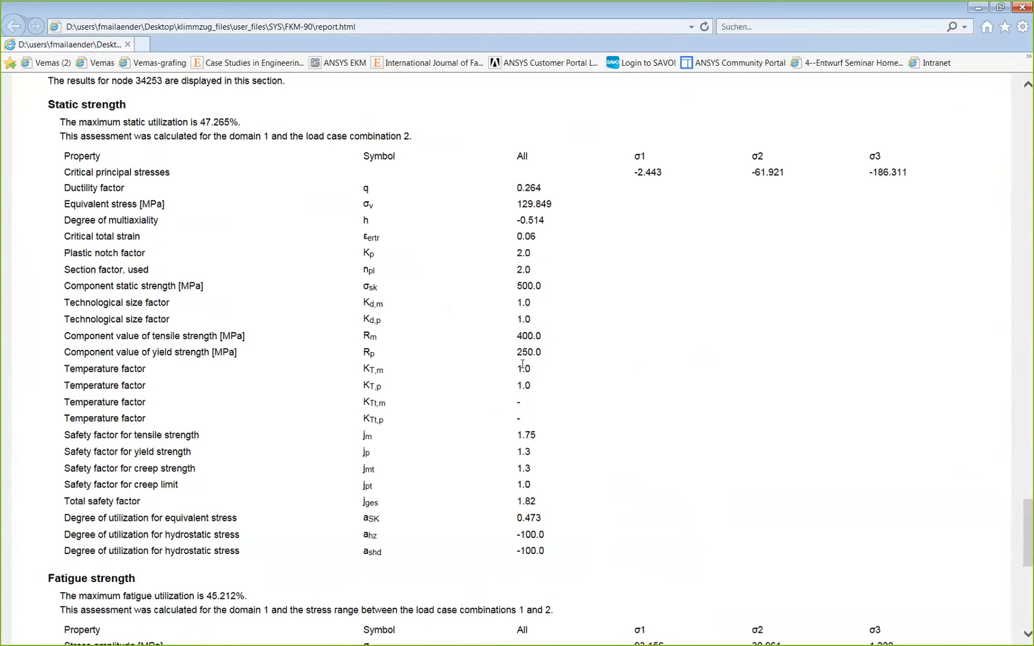
scroll(522, 368, down, 5)
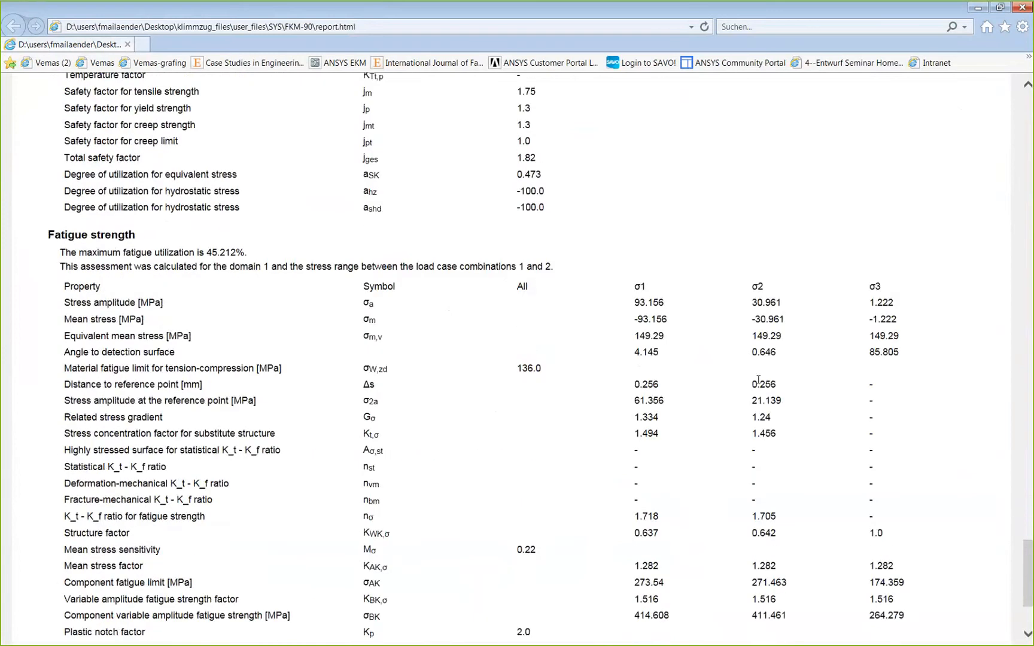
scroll(780, 457, down, 3)
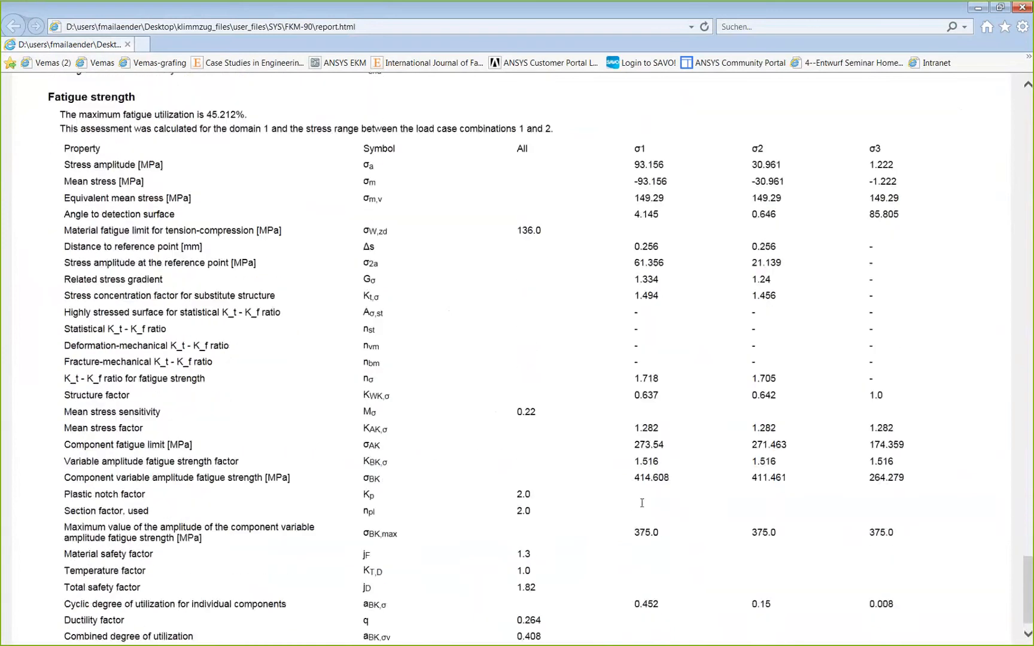
scroll(822, 235, up, 5)
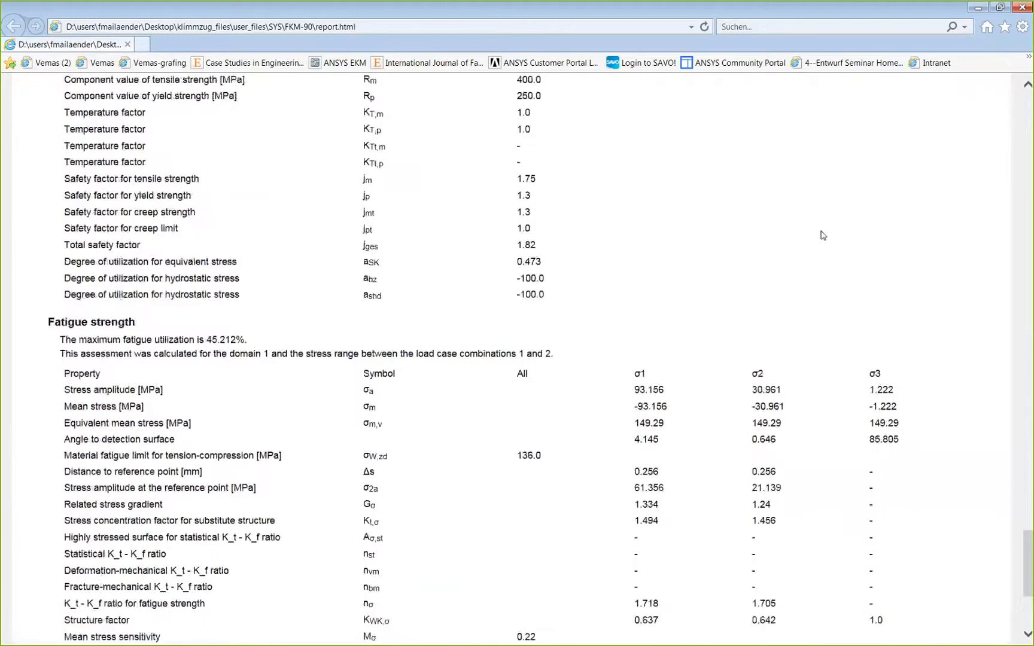
drag(1029, 568, 1027, 123)
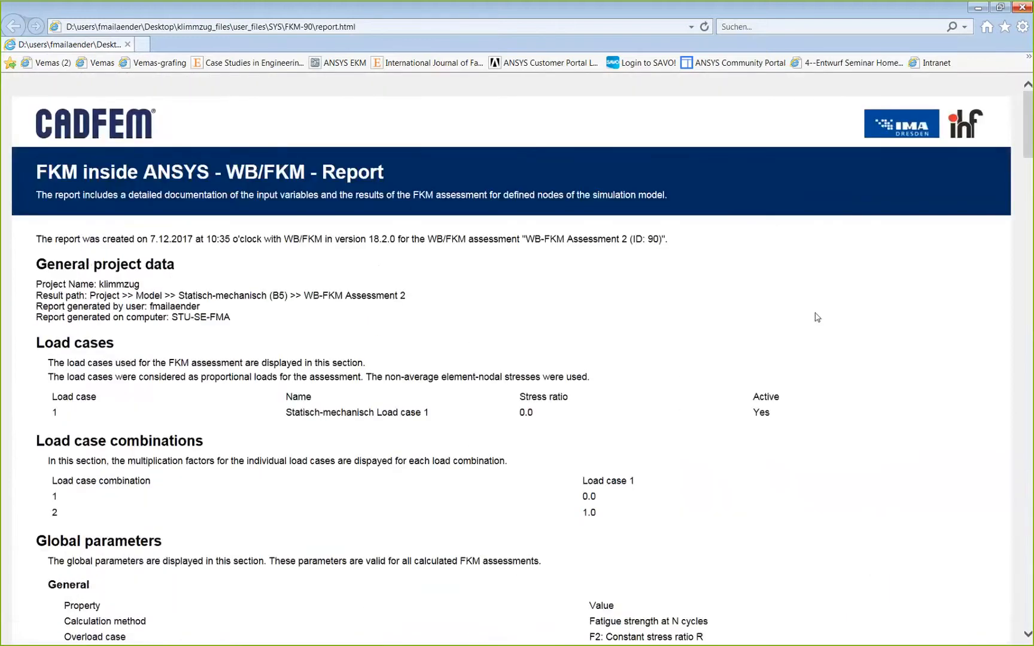
click(1027, 11)
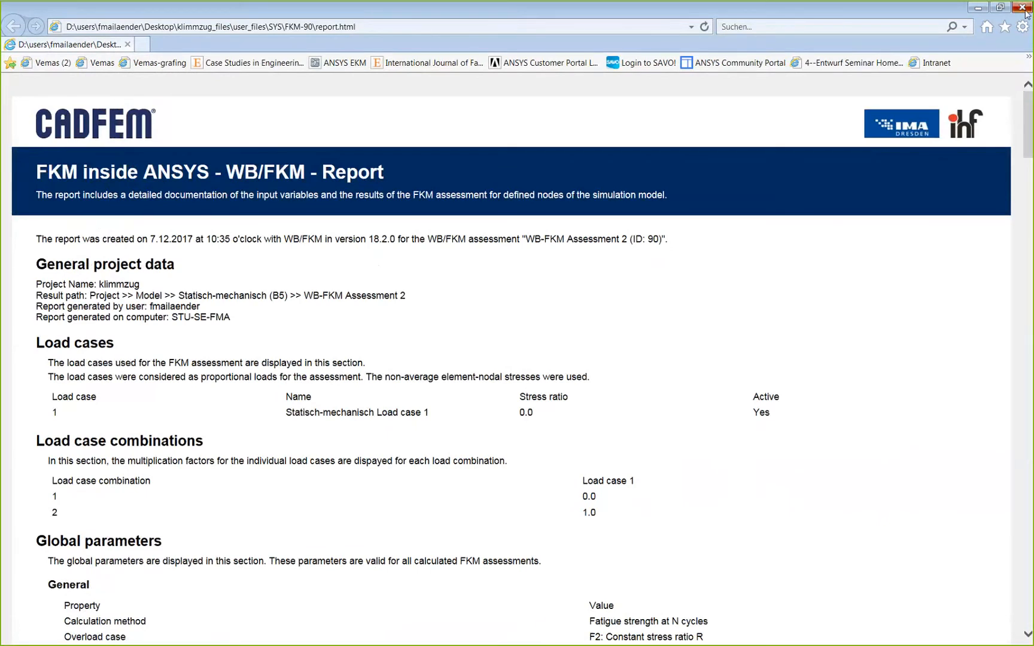
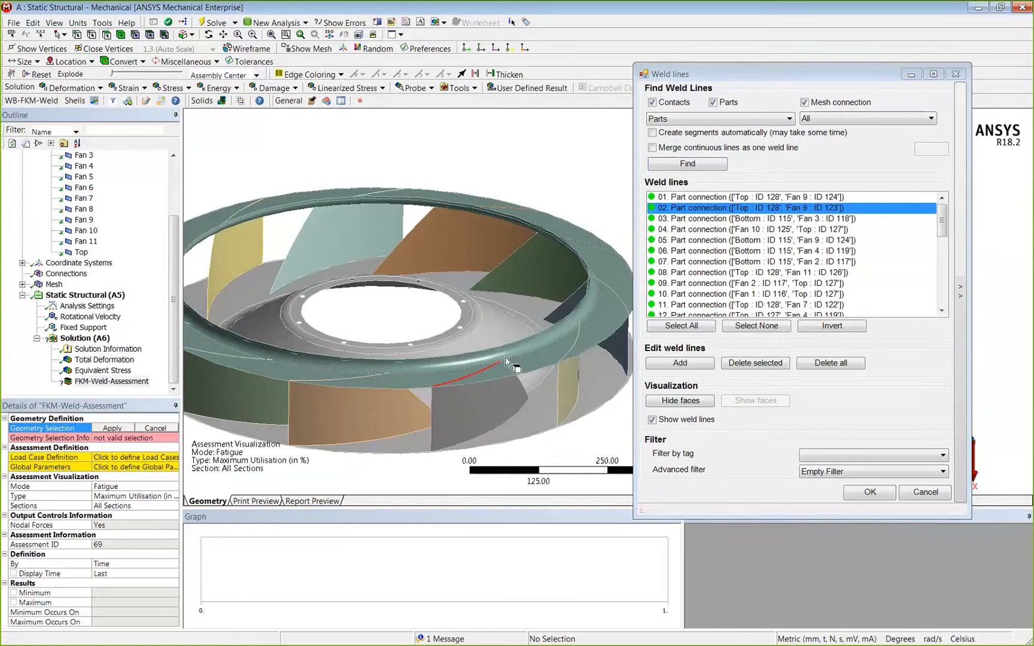
- Highlight individual weld lines from the list, including line 06 between Bottom and Fan 4, to check their locations on the fan model
click(680, 220)
click(681, 230)
click(687, 250)
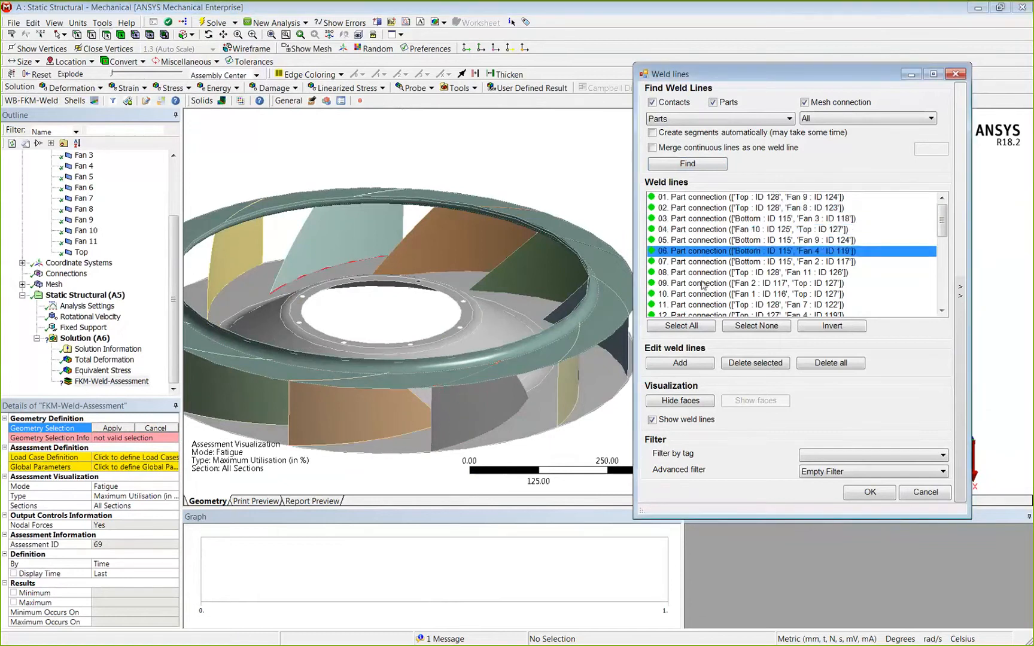
- Select all weld lines, show their properties, and set their material to S355 (t<=40mm)
drag(718, 74, 474, 72)
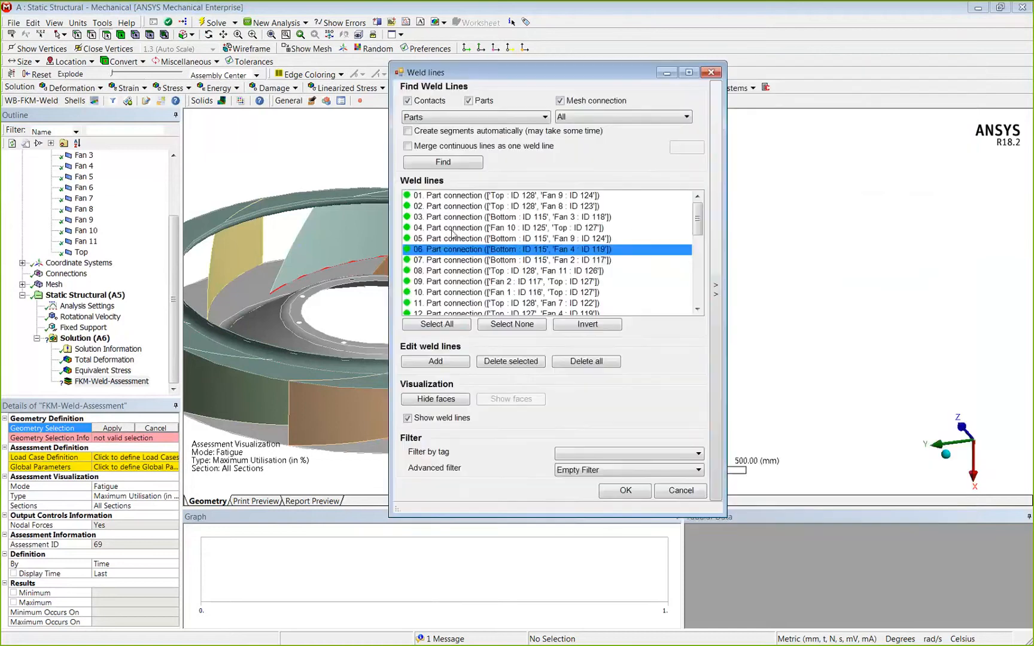
click(454, 324)
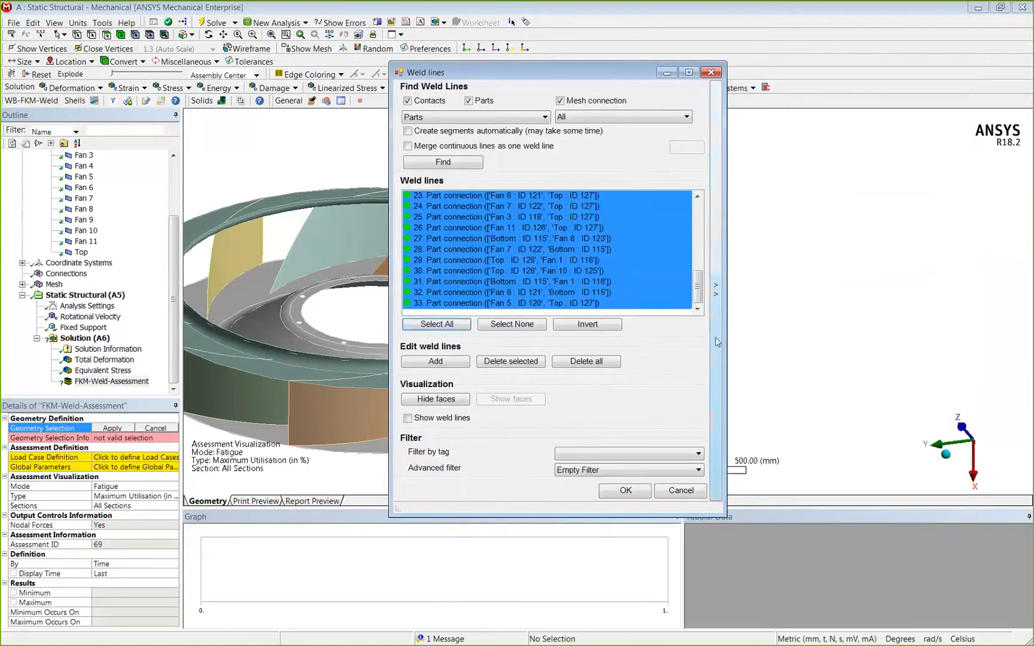
click(716, 293)
drag(722, 74, 399, 109)
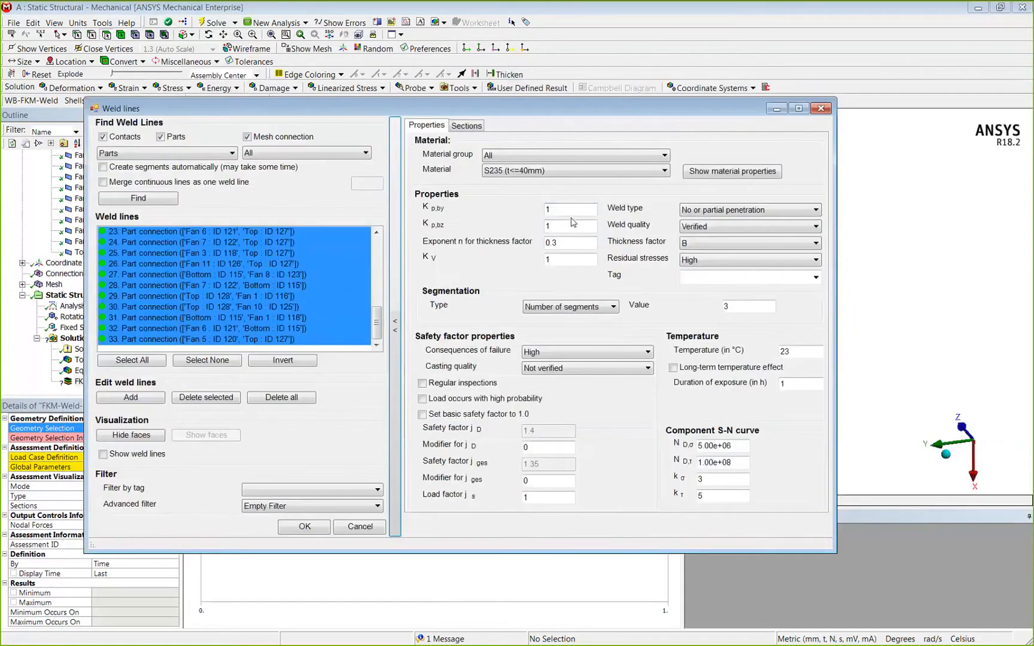
click(563, 173)
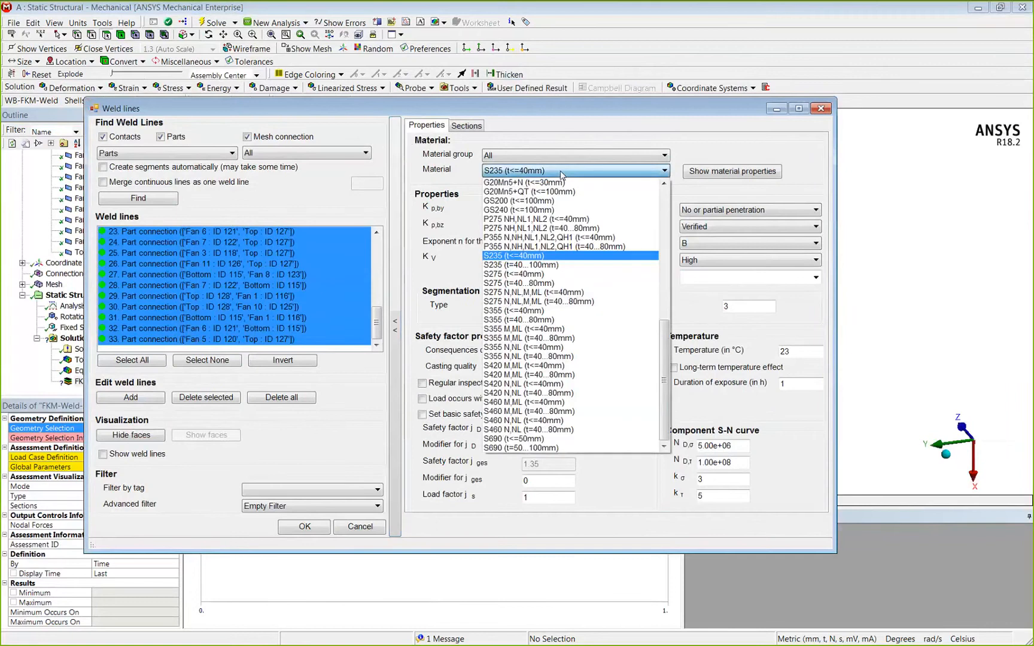
click(522, 311)
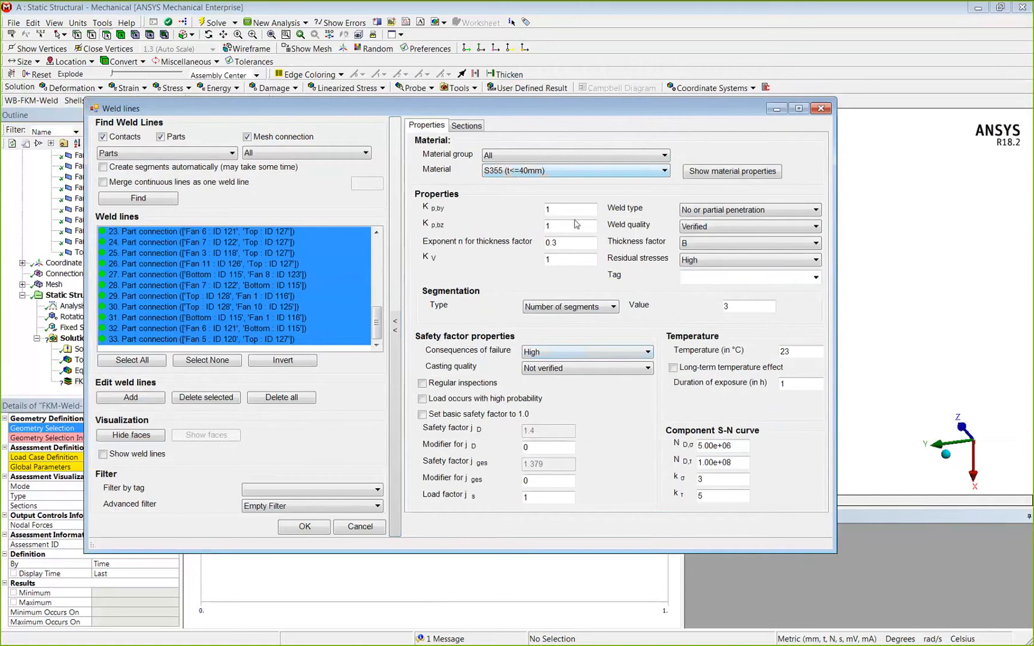
- Inspect the material properties of S355 (t<=40mm) and close the overview
click(730, 173)
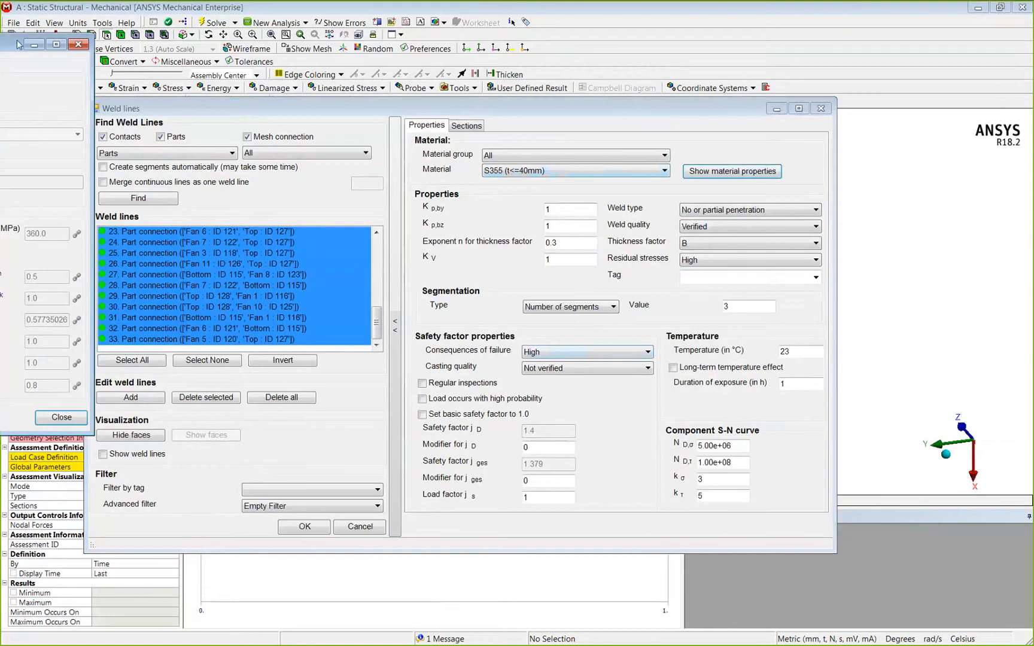
drag(19, 45, 431, 107)
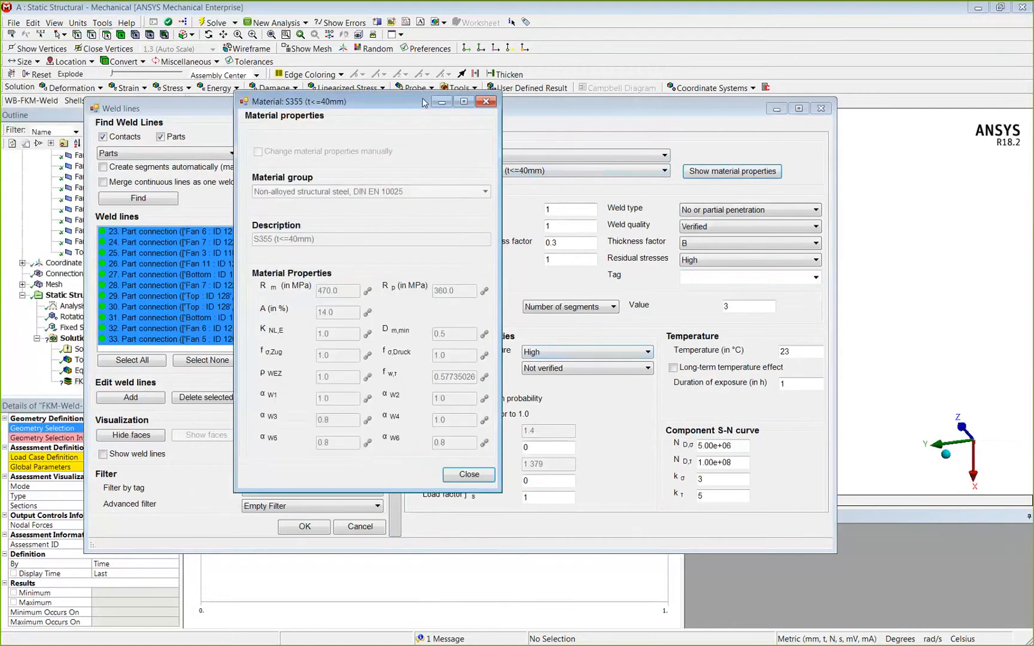
click(469, 475)
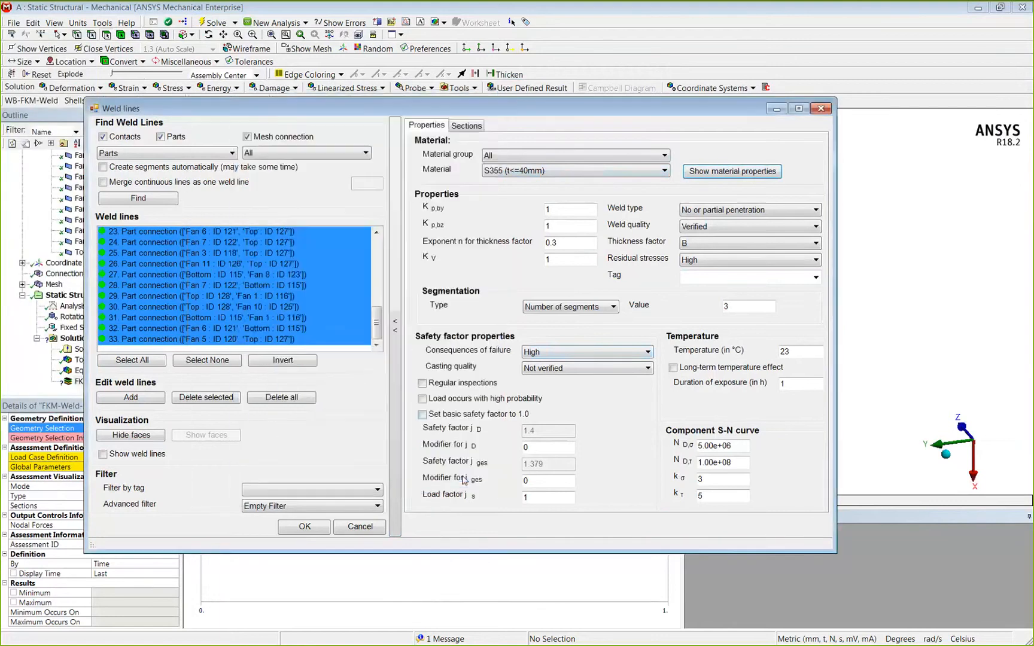
- Set the weld type to Full penetration or back welded and the weld quality to Not verified, and check the available tags
click(707, 211)
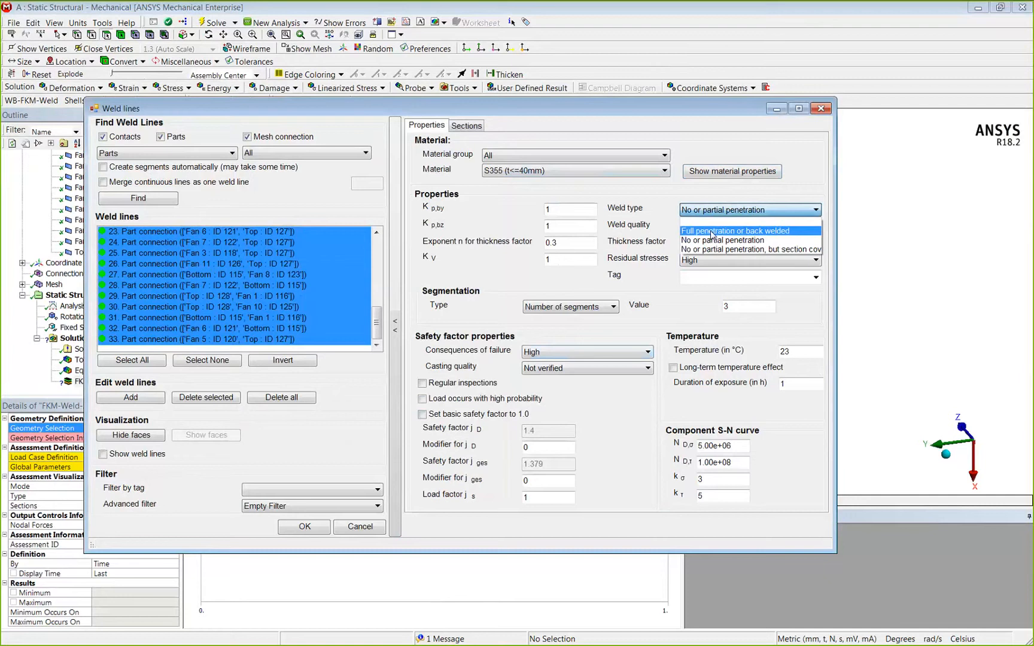
click(712, 232)
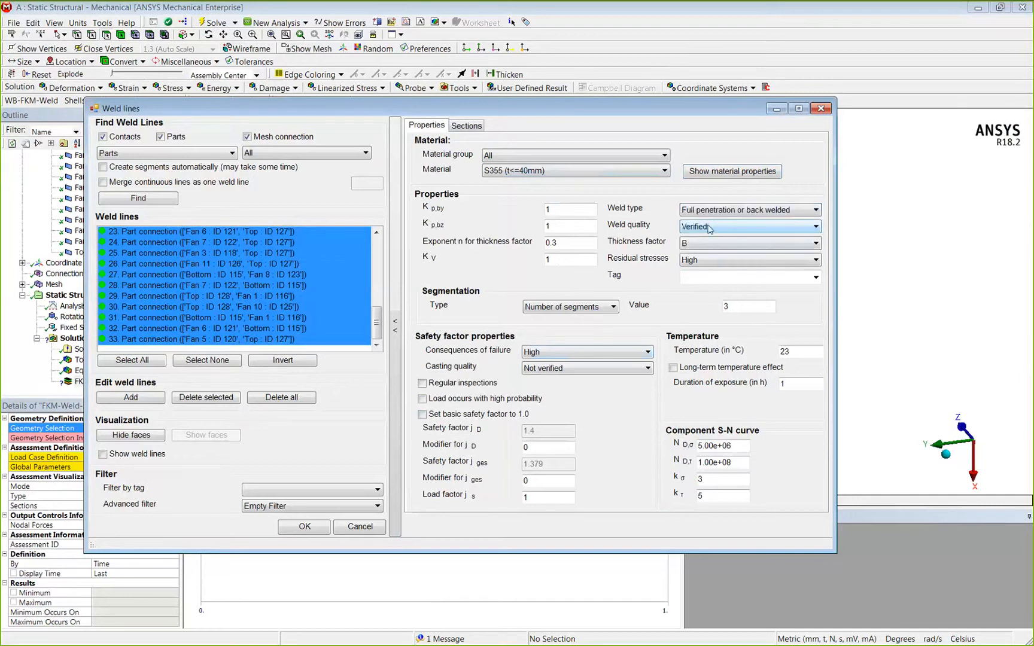
click(709, 229)
click(708, 249)
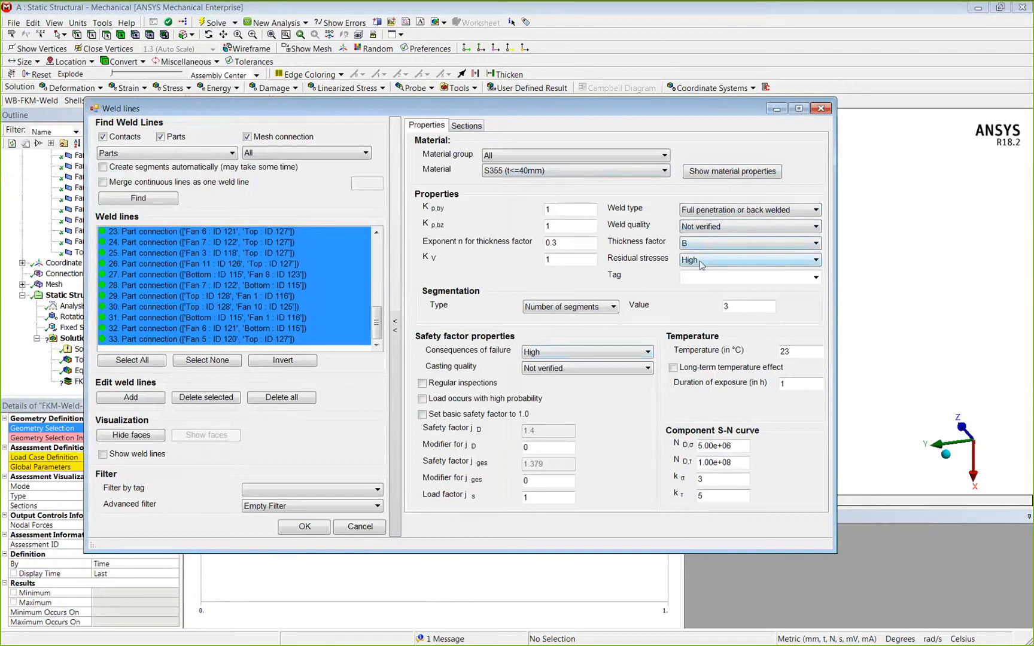
click(726, 279)
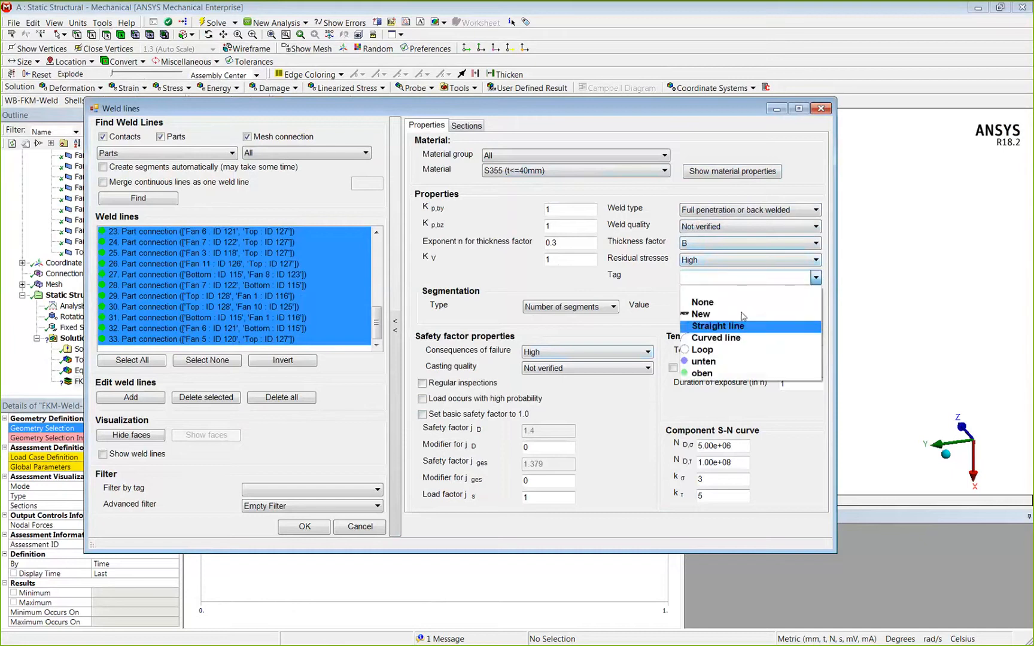
click(774, 302)
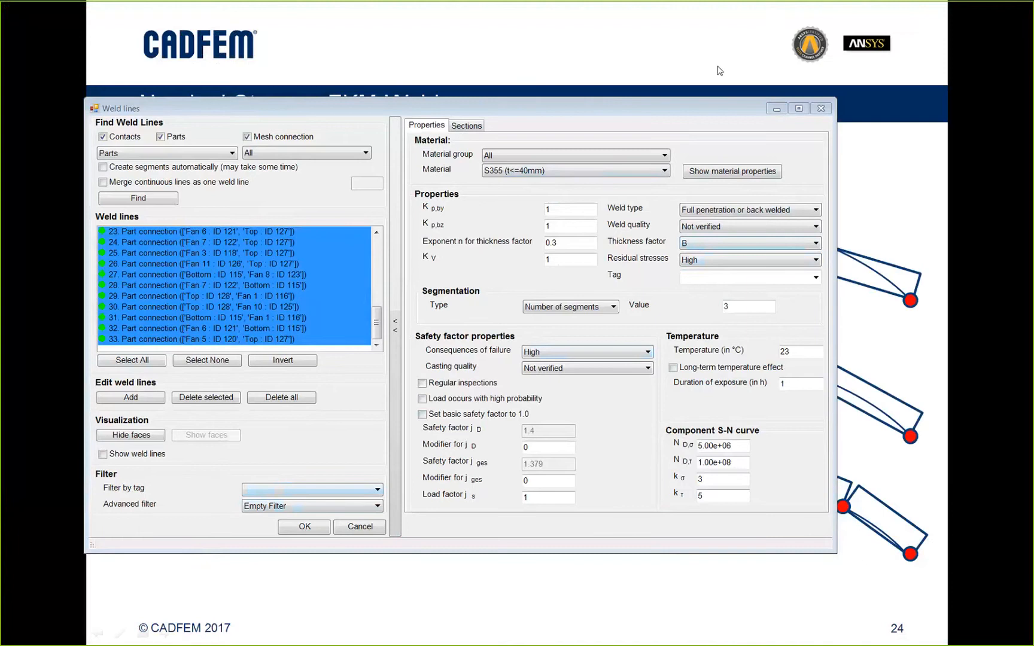
click(775, 109)
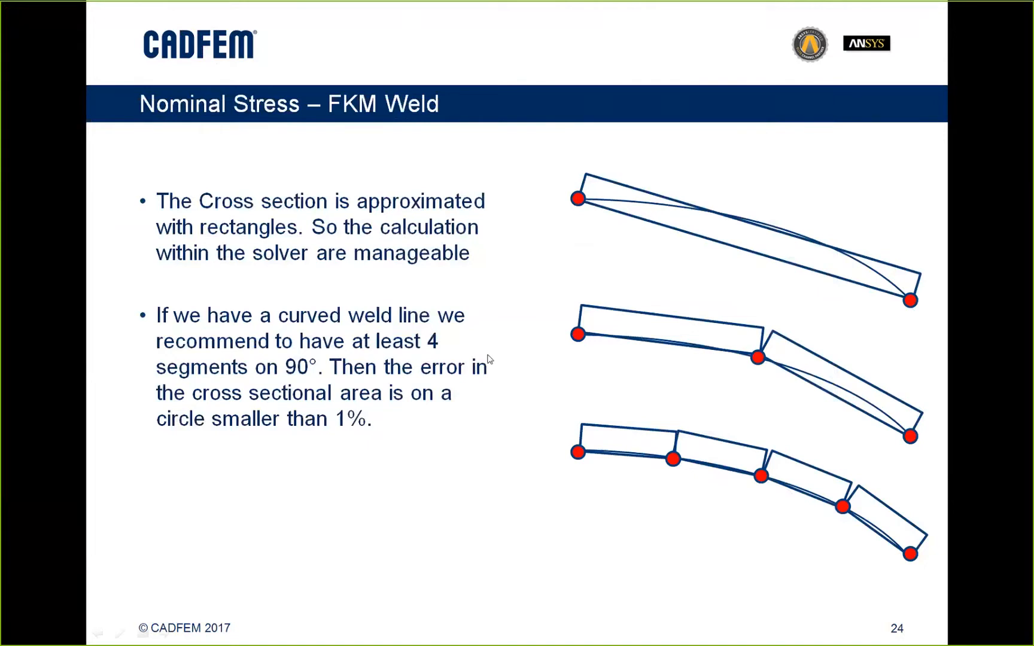
click(487, 355)
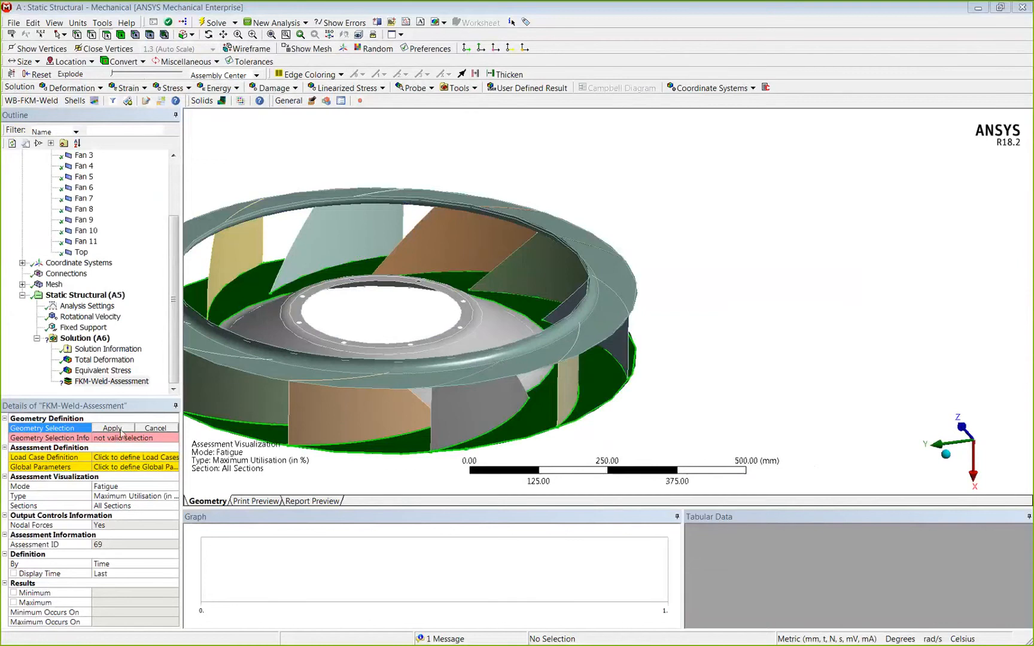
- Apply the geometry selection of FKM-Weld-Assessment and reopen its weld line definition
click(118, 428)
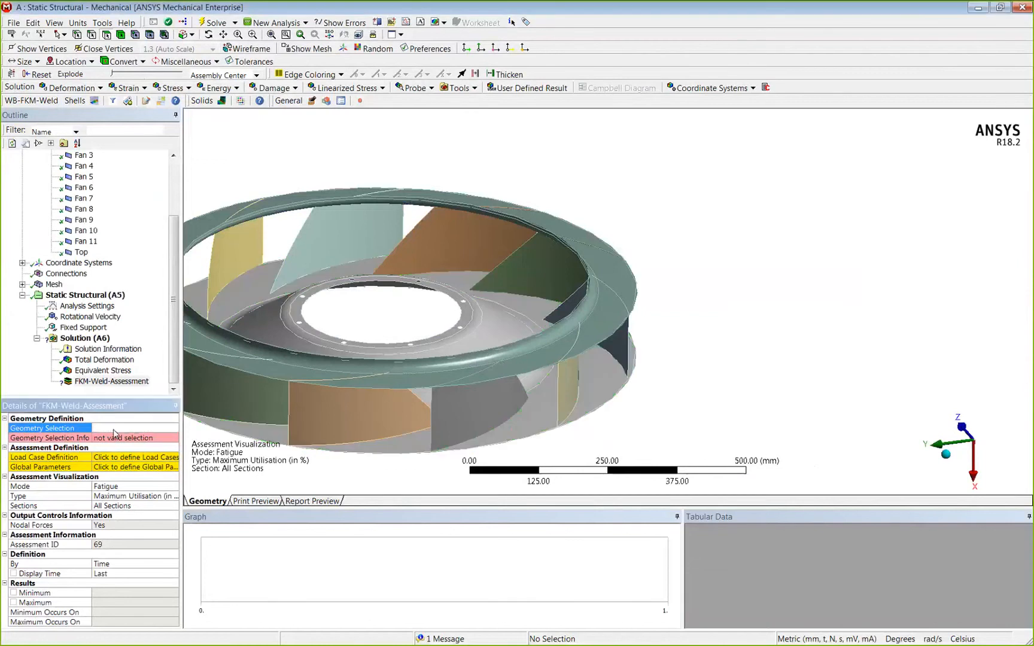
click(113, 429)
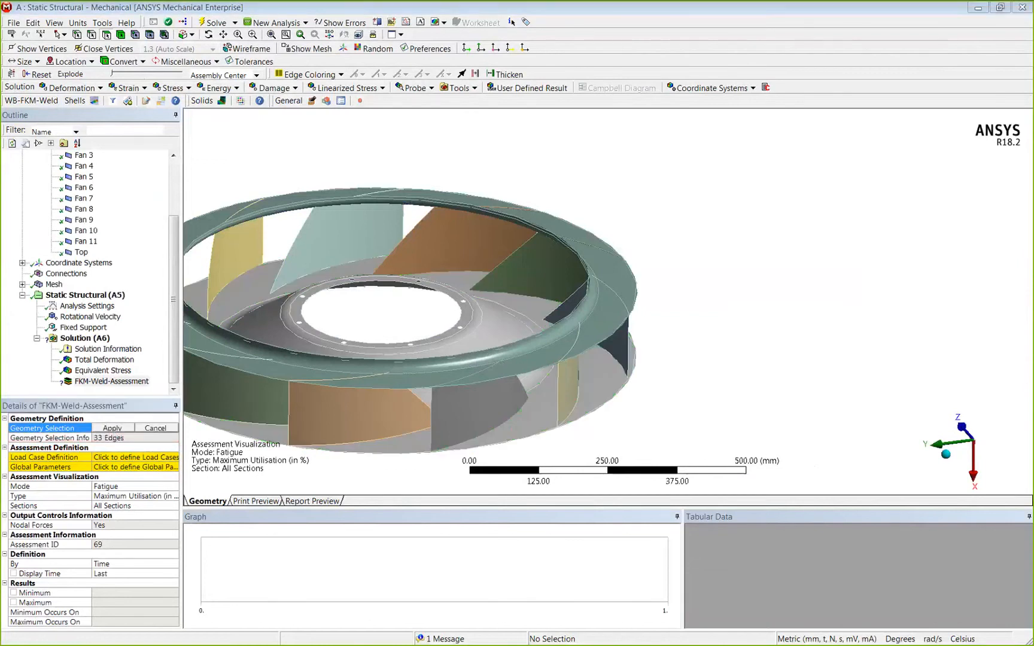
drag(507, 111, 654, 80)
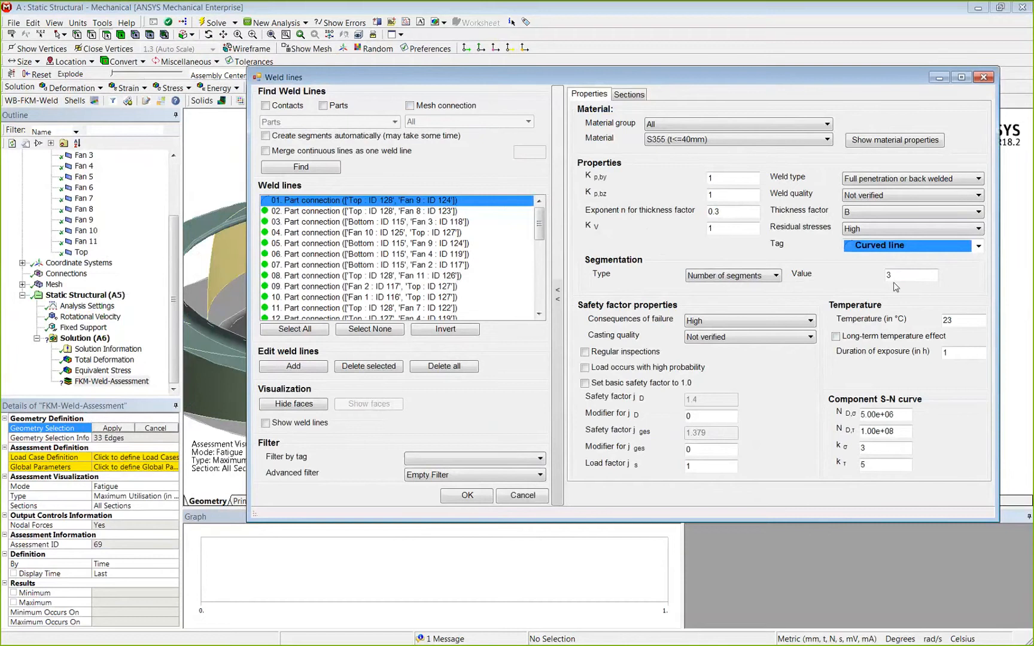
- Tag weld lines 02, 03, 05, 06, 08 and 04 as Curved line
click(339, 212)
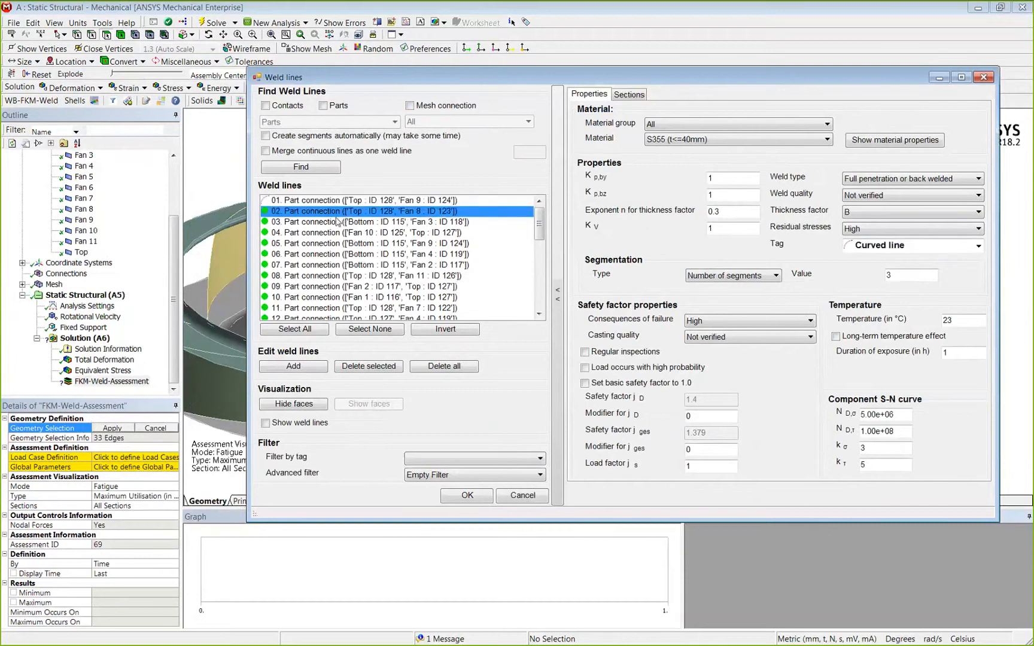
click(338, 222)
click(332, 242)
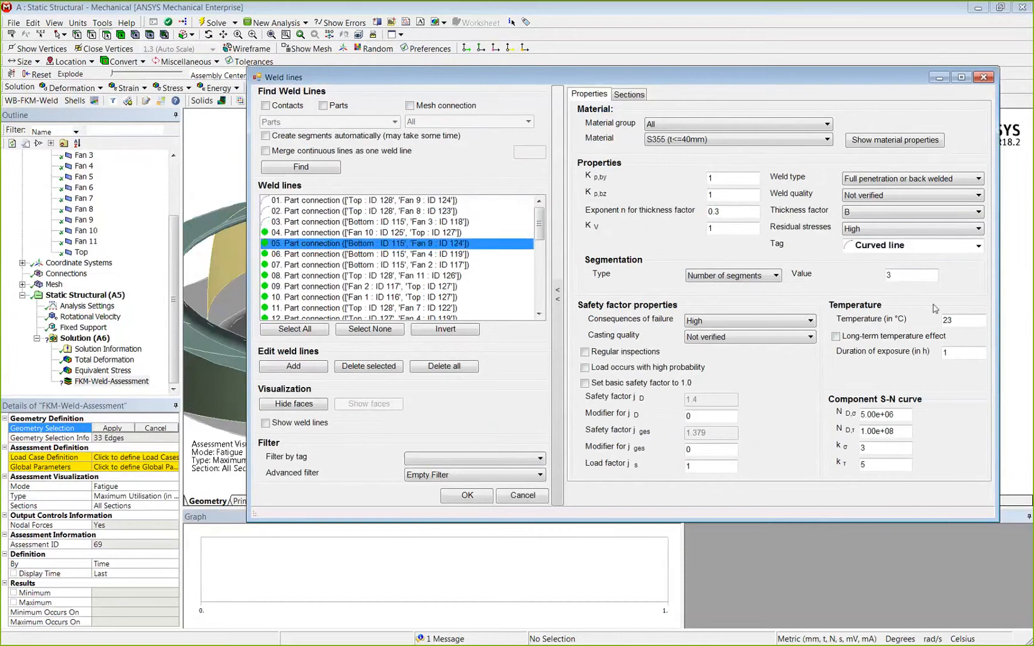
click(361, 255)
click(350, 275)
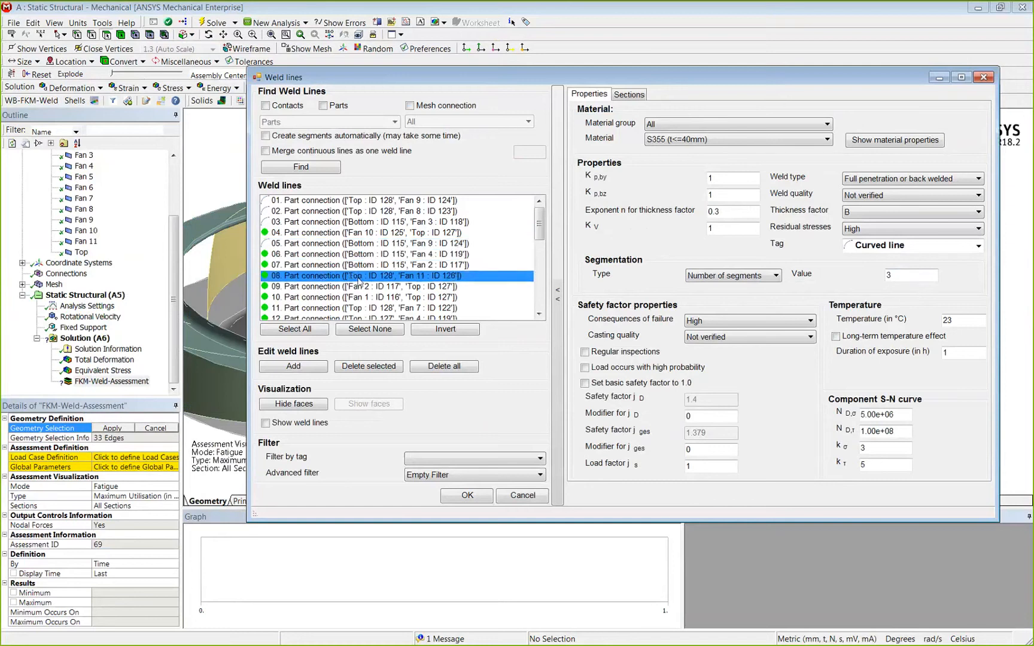
click(342, 233)
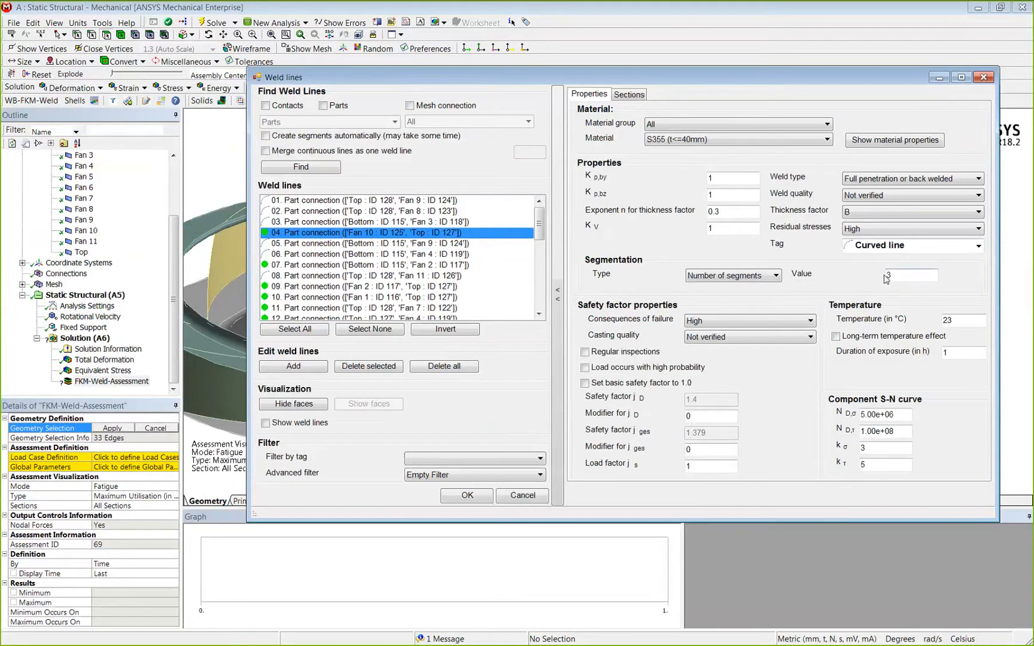
click(420, 202)
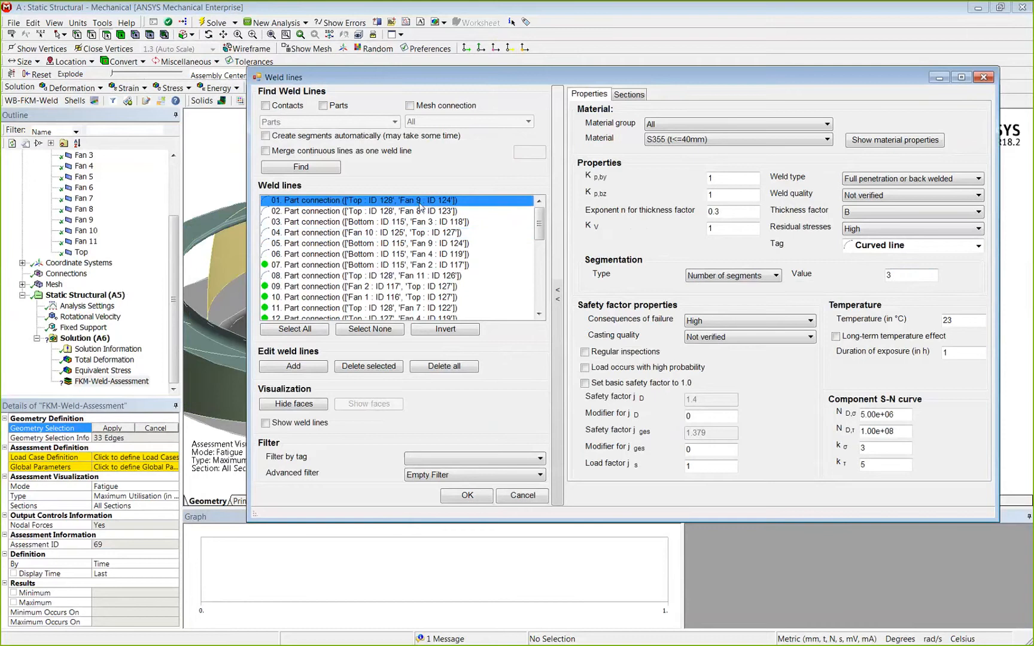
- Select all weld lines and check their shared properties, including the K p,by and K p,bz factors
click(295, 332)
click(557, 294)
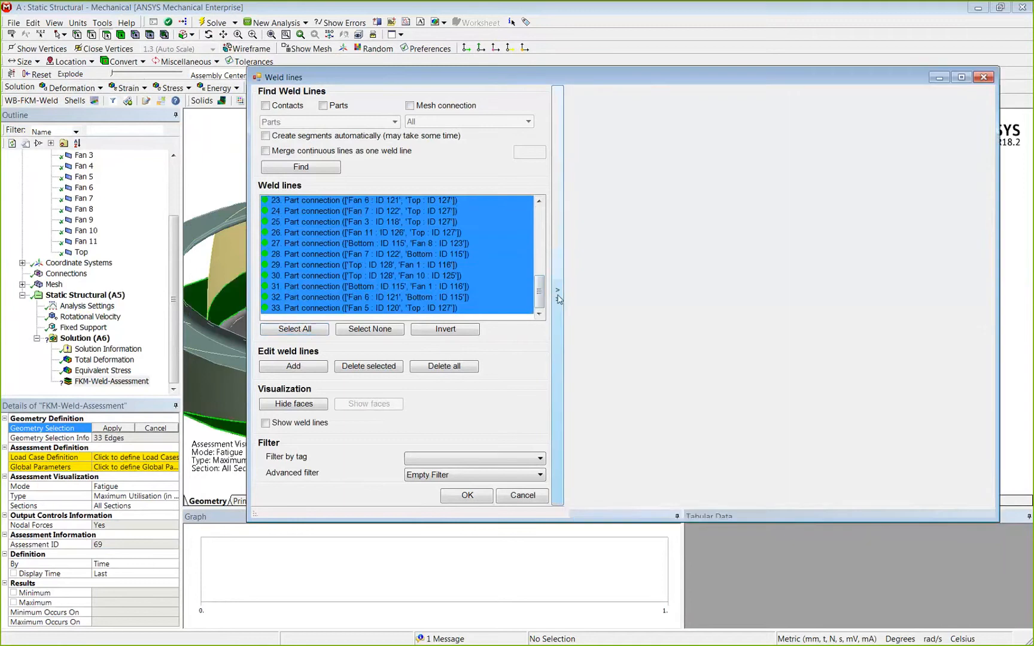
click(558, 294)
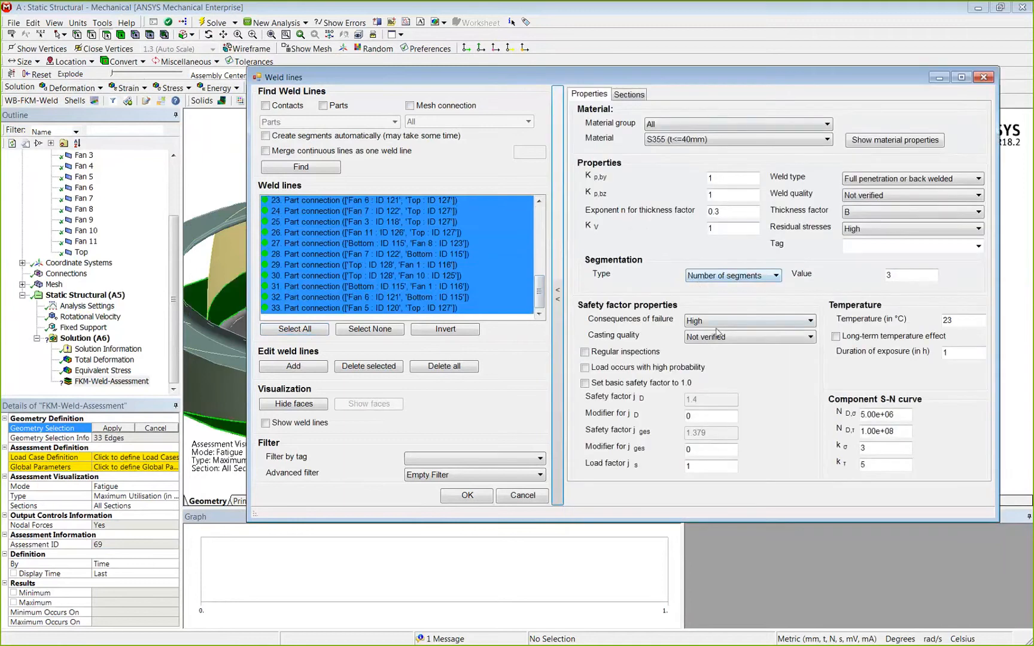
click(716, 178)
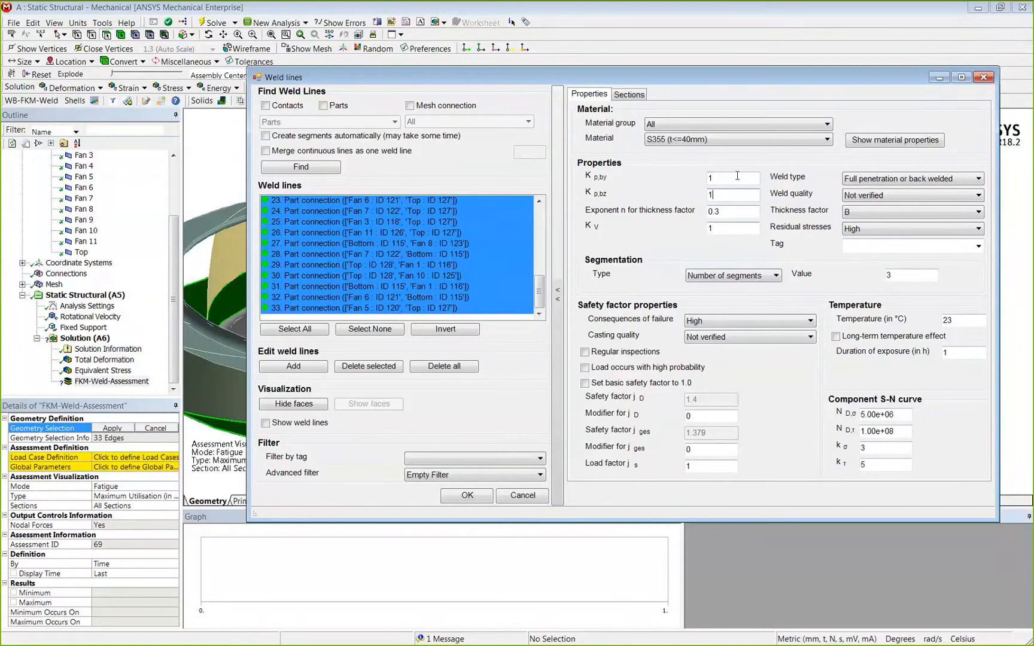
click(756, 198)
- Open the sections of the selected weld lines and examine a Fan 1 section on the fan model
click(628, 95)
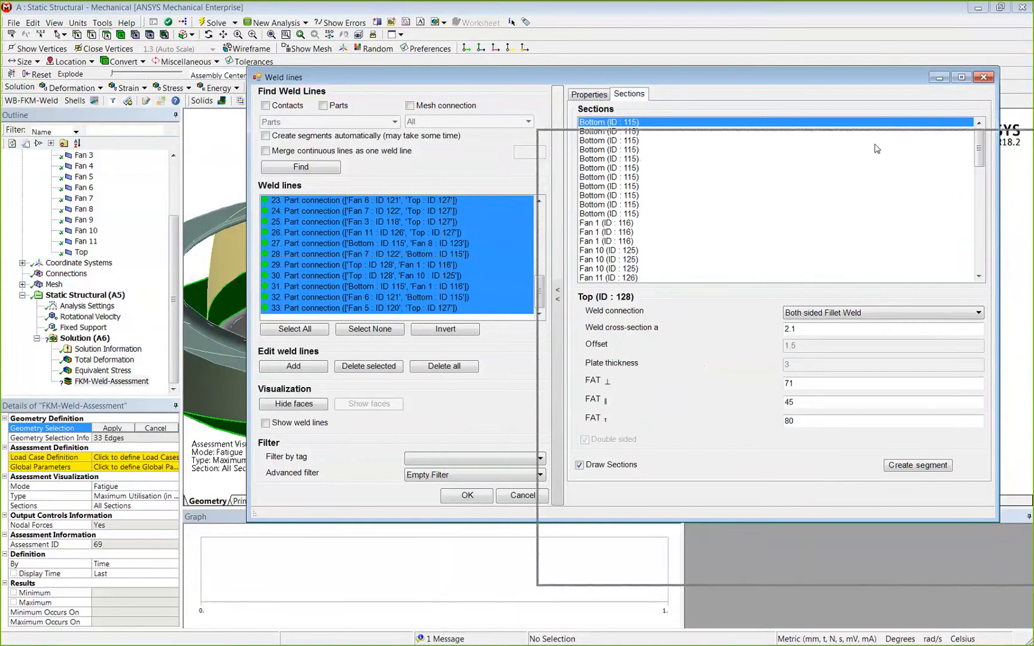
drag(876, 148, 876, 149)
click(897, 287)
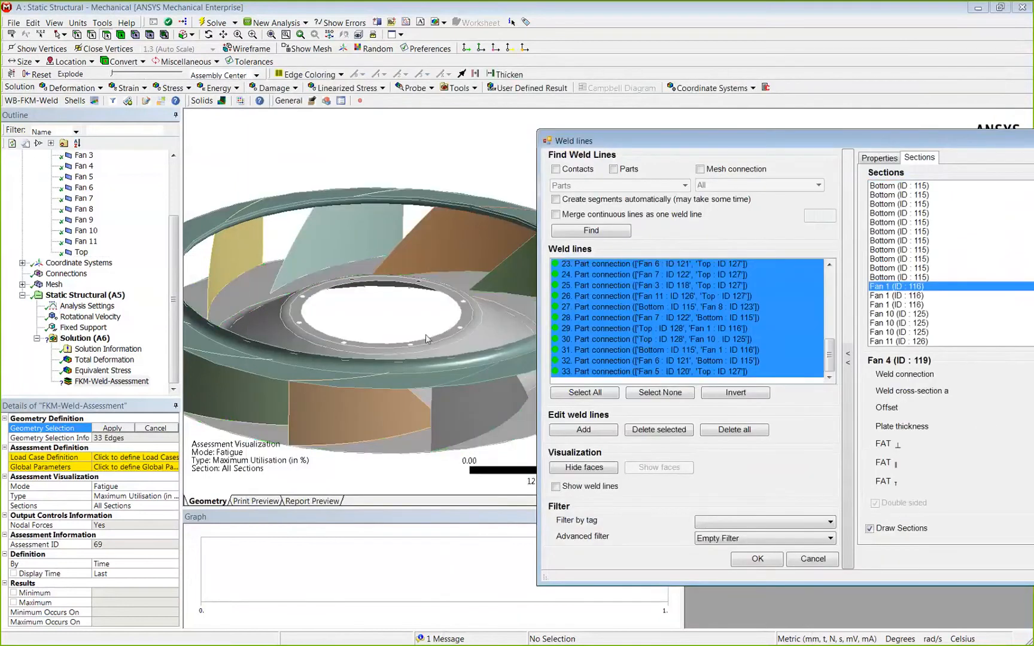
click(425, 334)
scroll(419, 329, down, 3)
middle_drag(429, 345, 281, 332)
ctrl+middle_drag(469, 377, 413, 304)
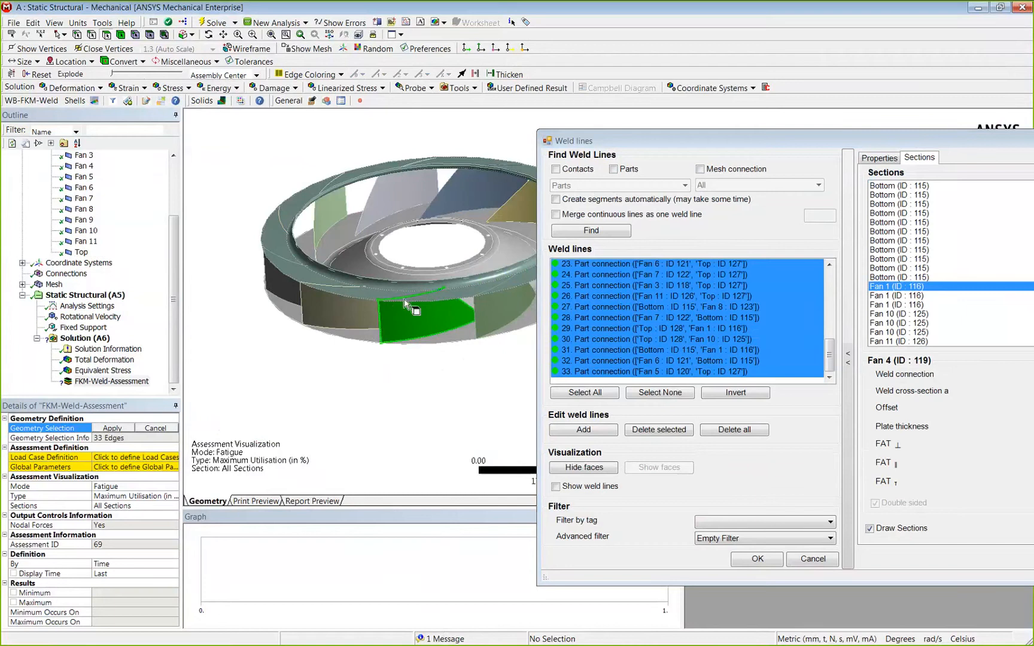
- Highlight the Bottom (ID : 115) sections and examine where the bottom plate meets the fan blades
click(902, 249)
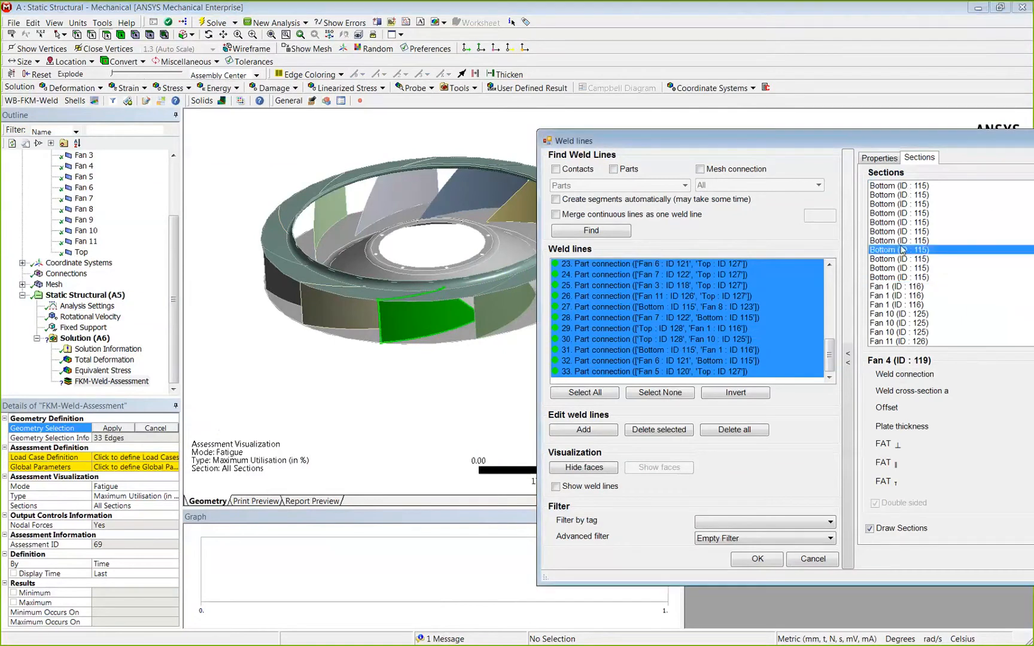
scroll(902, 249, down, 1)
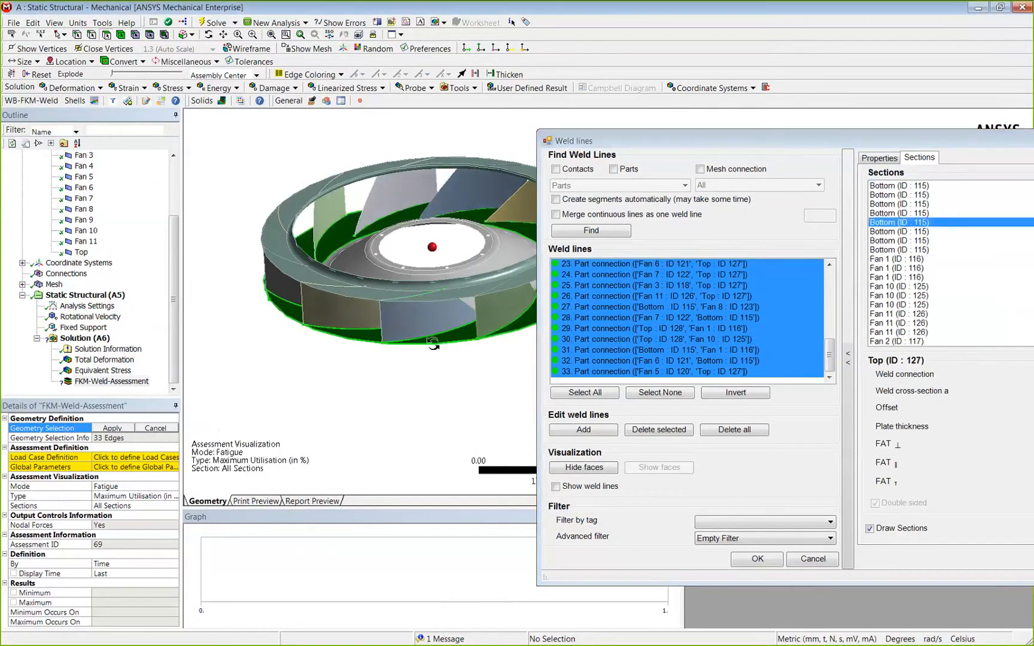
middle_drag(419, 164, 353, 251)
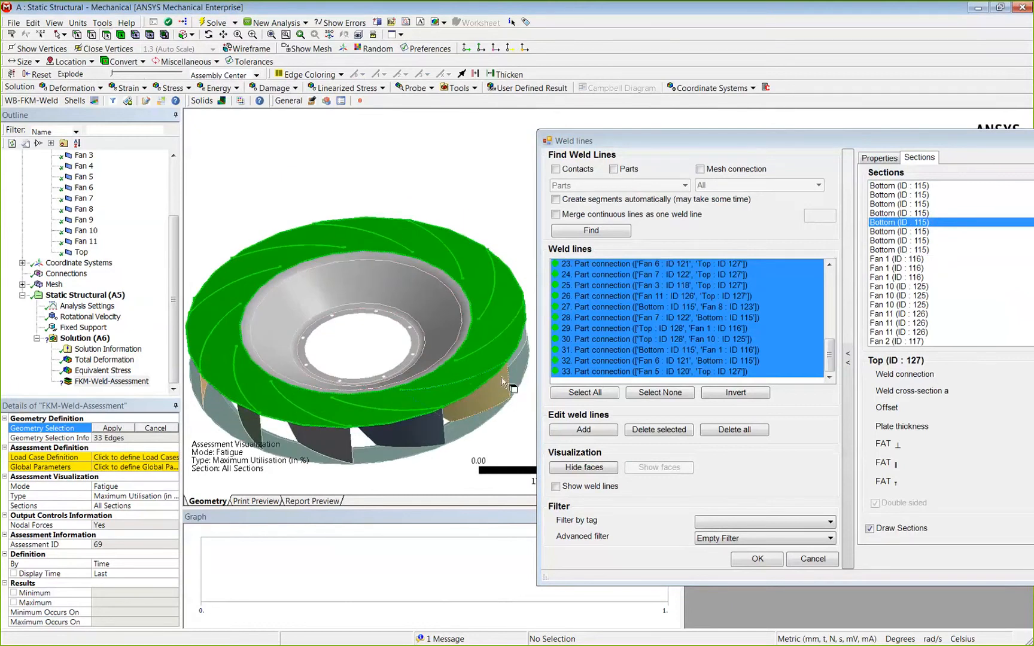
middle_drag(482, 369, 462, 394)
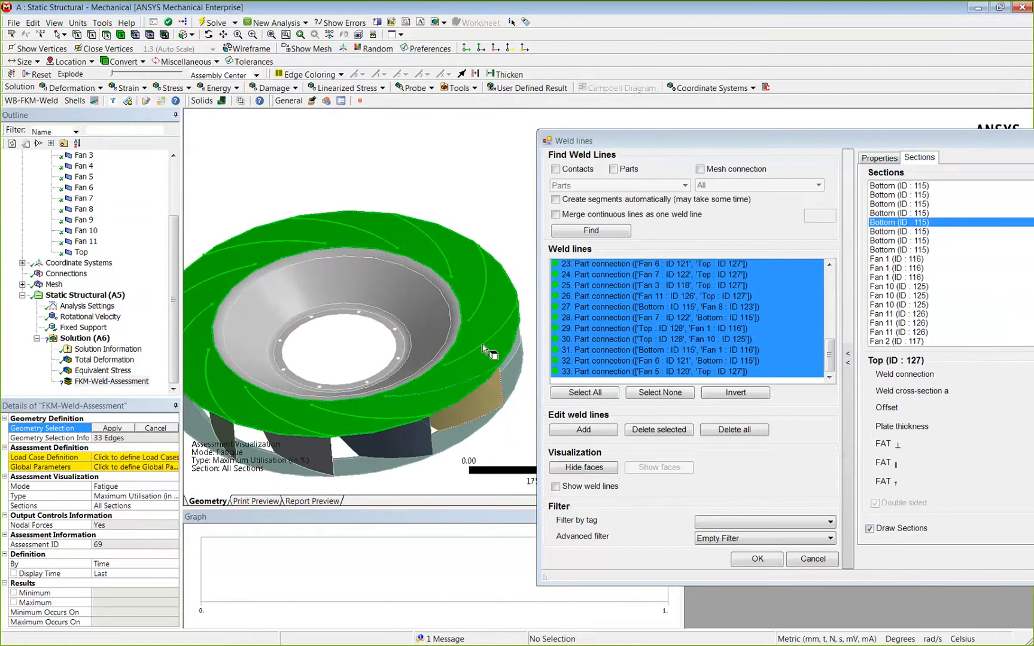
mouse_move(469, 377)
middle_down()
mouse_move(434, 375)
mouse_move(475, 387)
middle_up()
scroll(509, 379, up, 5)
right_click(516, 383)
click(430, 385)
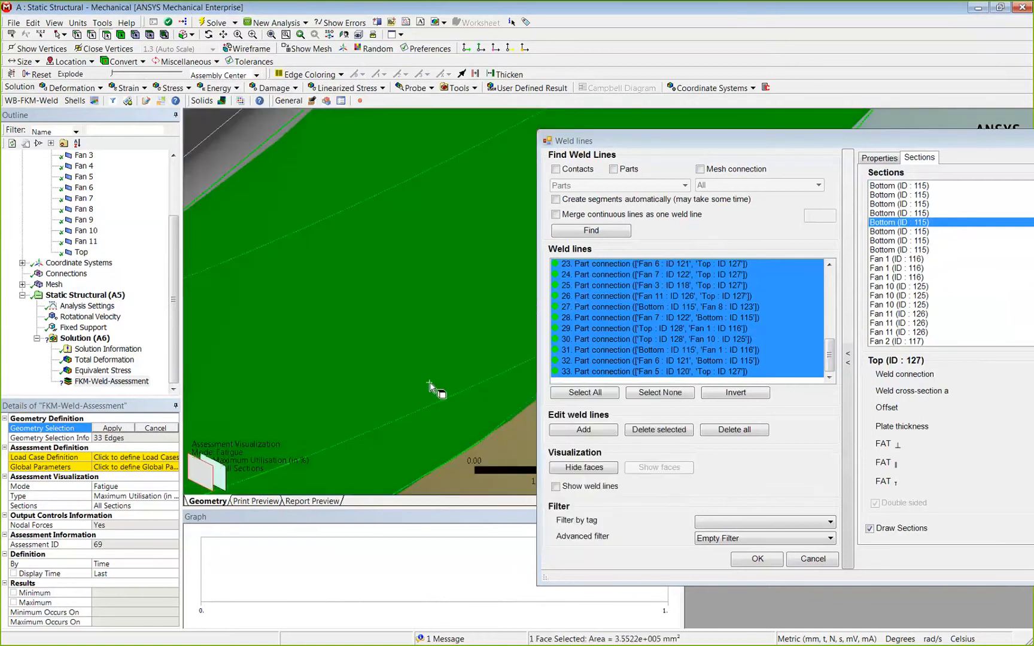
scroll(437, 380, down, 3)
middle_drag(442, 381, 437, 303)
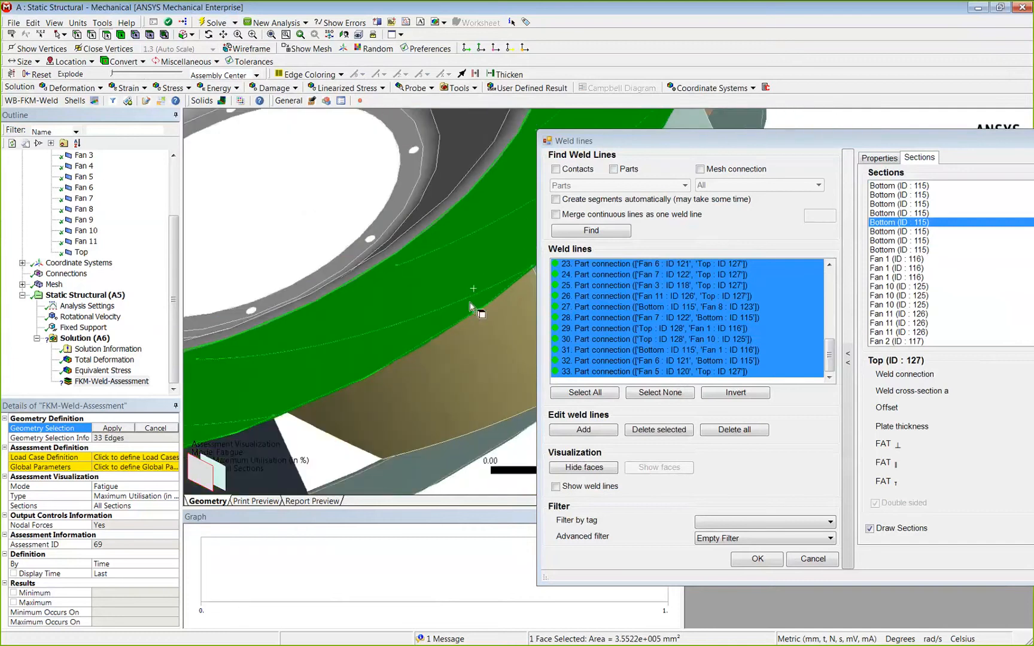
- Select the Bottom (ID : 115) sections and set their weld connection to Continuous Sheet
click(897, 185)
drag(888, 132, 491, 124)
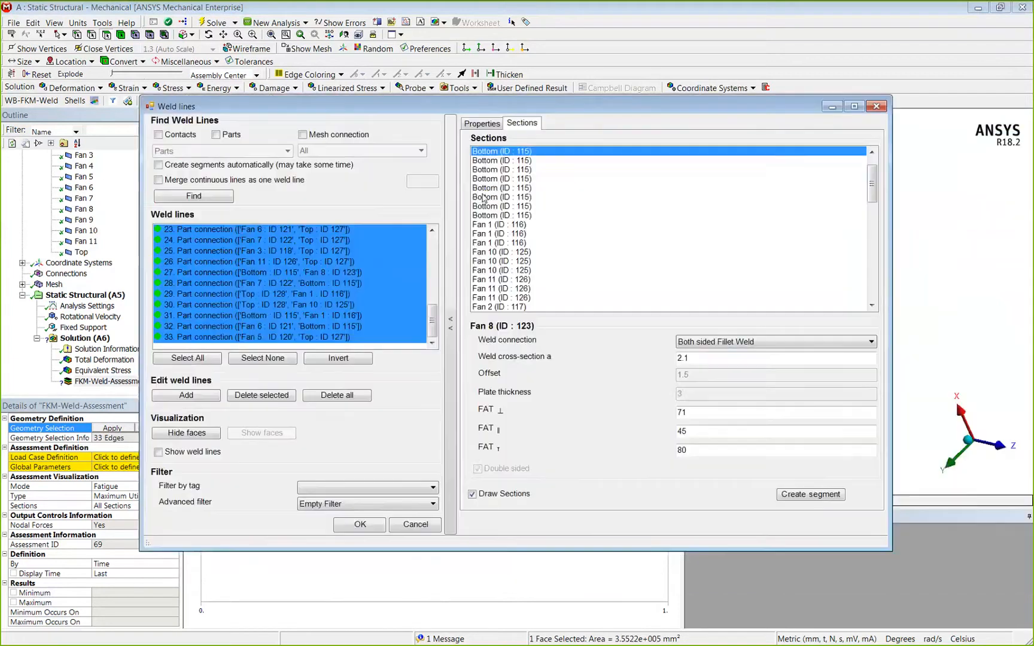
shift+click(514, 215)
click(729, 342)
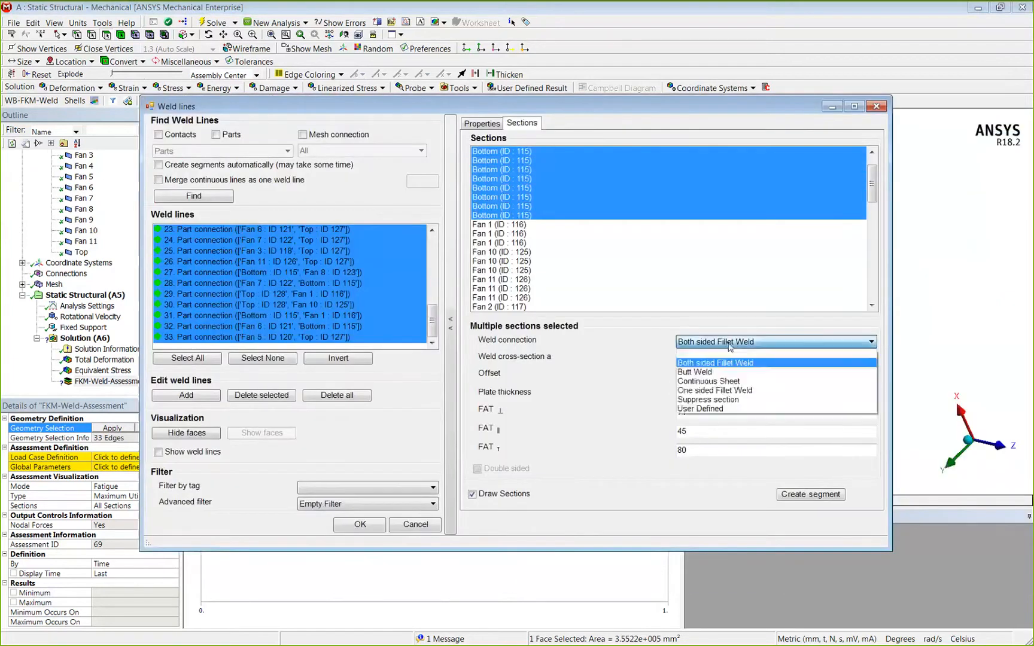
click(707, 381)
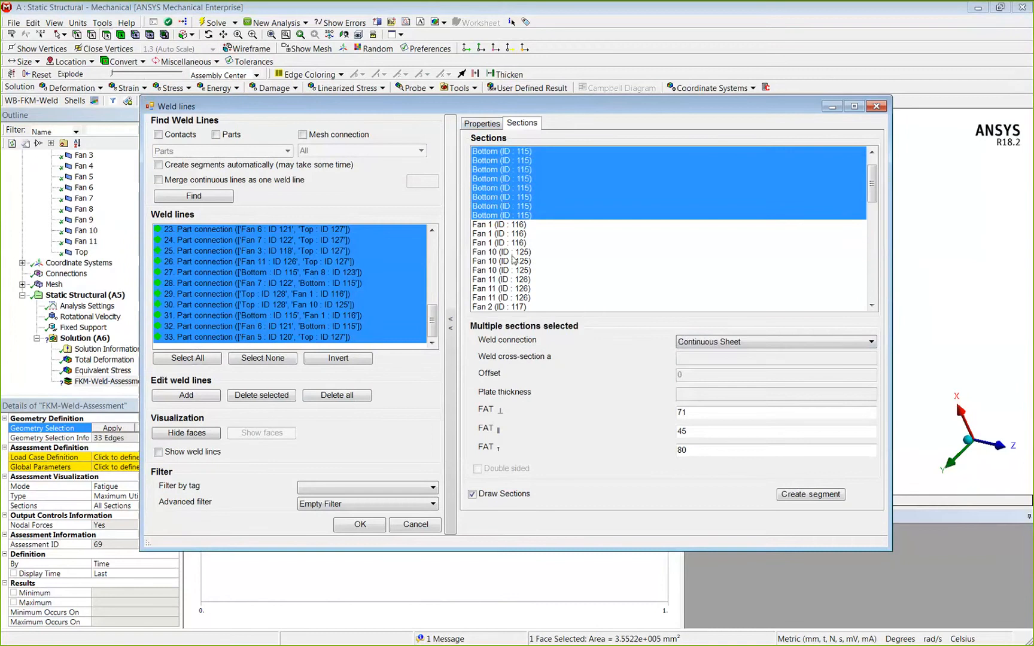
- Locate the Top sections (ID : 127 and 128) on the fan model and set their weld connection to Continuous Sheet
click(512, 258)
scroll(495, 262, down, 8)
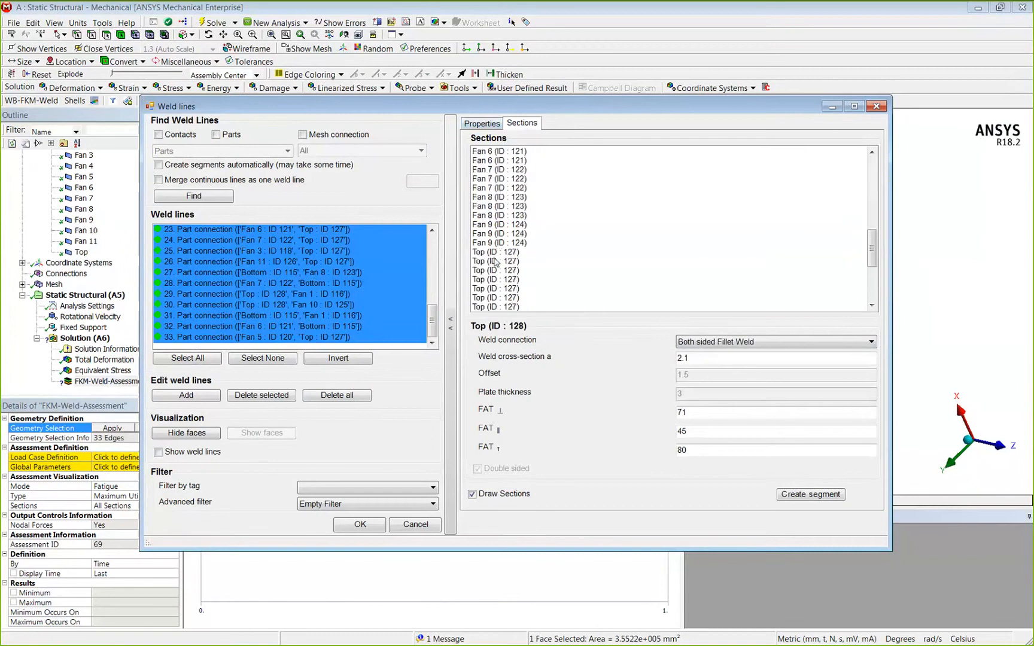
scroll(495, 262, down, 3)
click(495, 170)
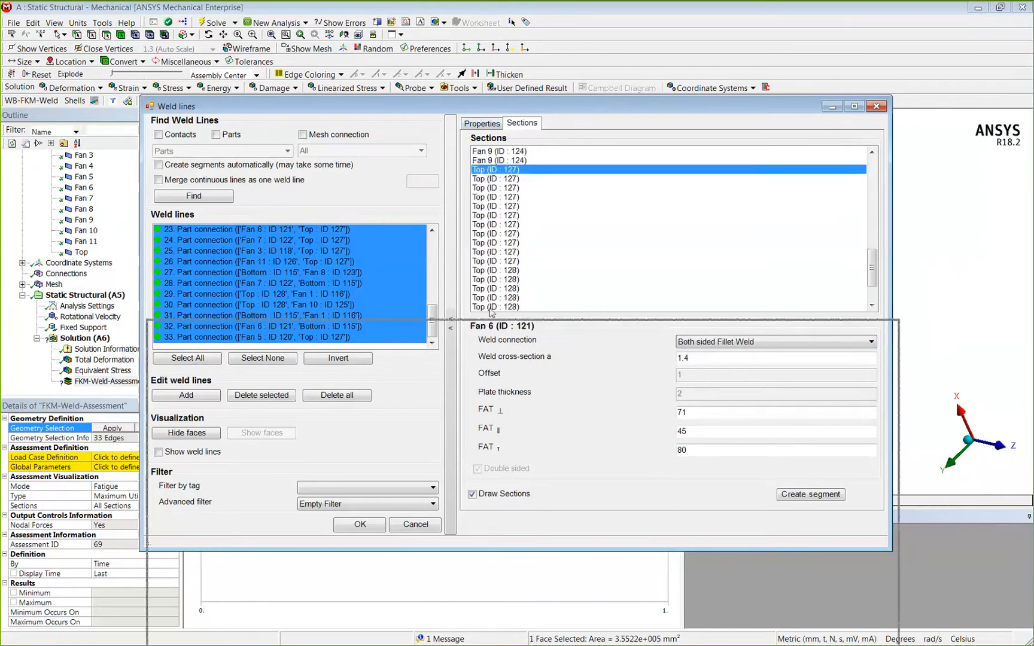
drag(395, 423, 395, 424)
middle_drag(560, 339, 560, 169)
ctrl+middle_drag(584, 275, 698, 68)
shift+middle_drag(701, 323, 706, 359)
middle_drag(634, 335, 503, 292)
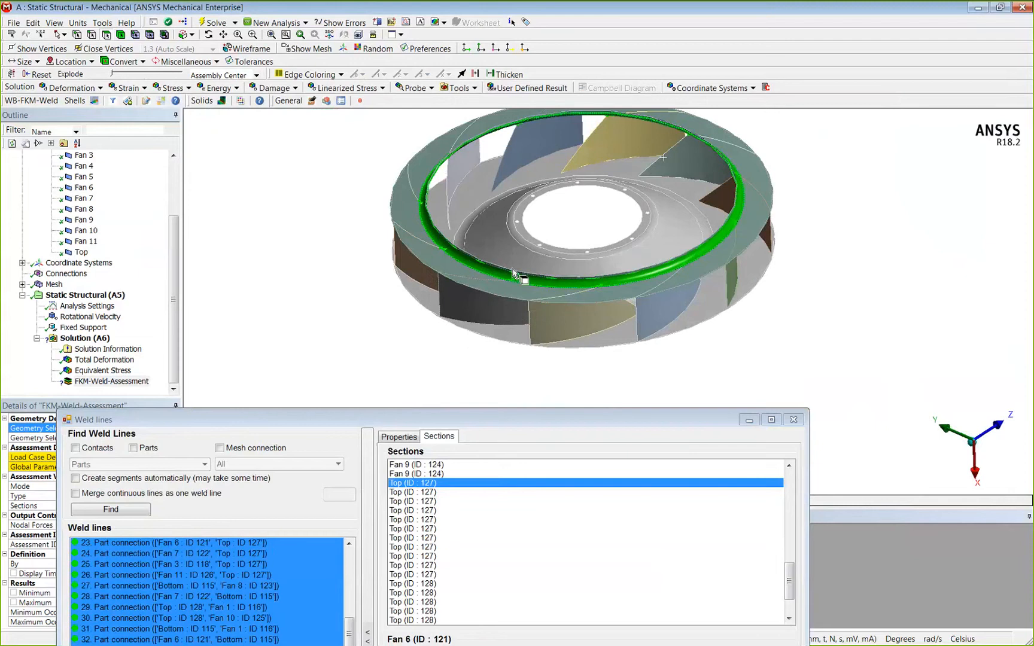
drag(485, 420, 491, 244)
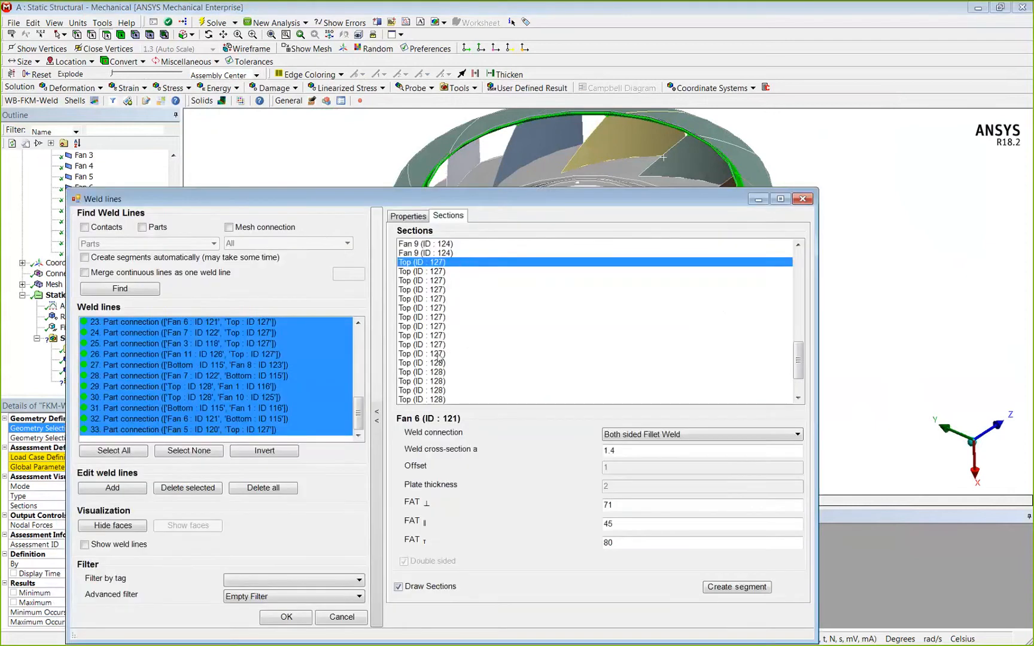
scroll(435, 392, down, 2)
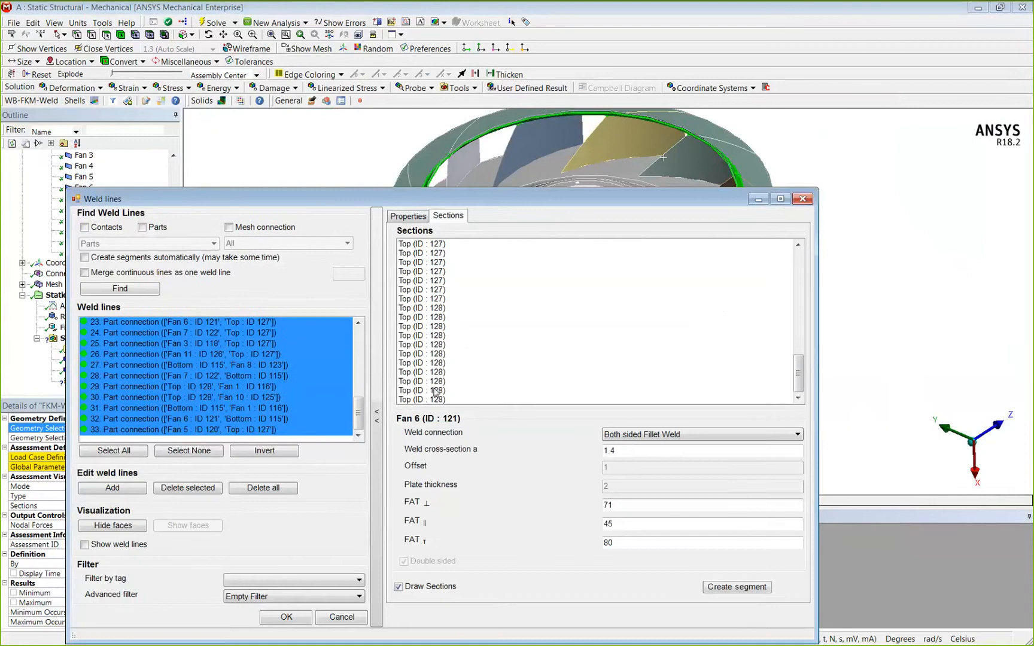
key(ctrl+a)
click(638, 434)
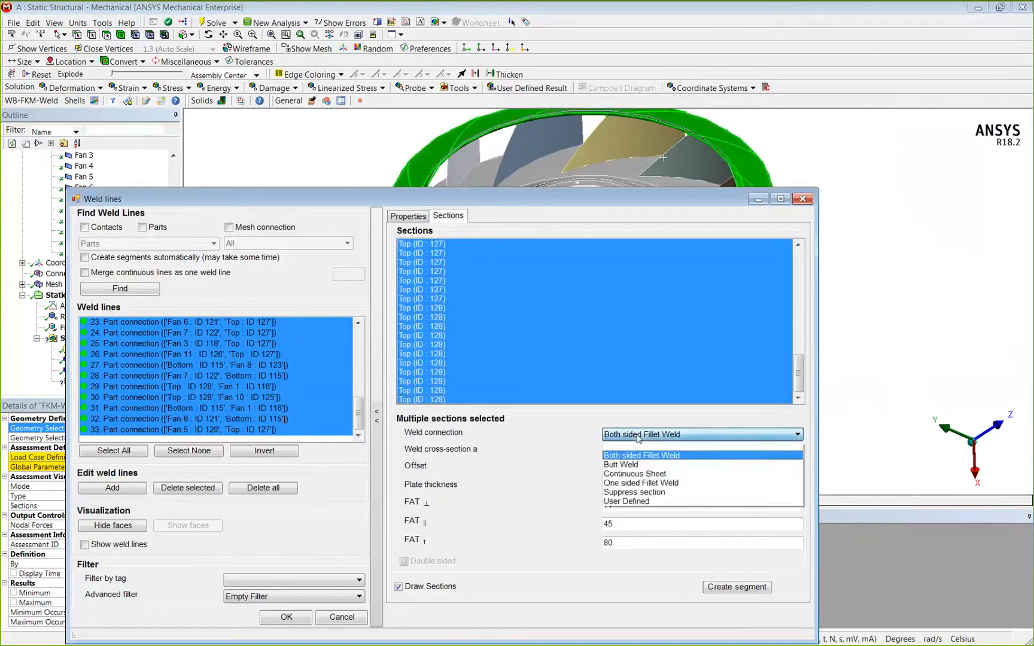
click(636, 474)
- Set the weld cross-section a of all Fan sections to 3 and confirm the weld line definition
click(446, 304)
scroll(446, 335, up, 5)
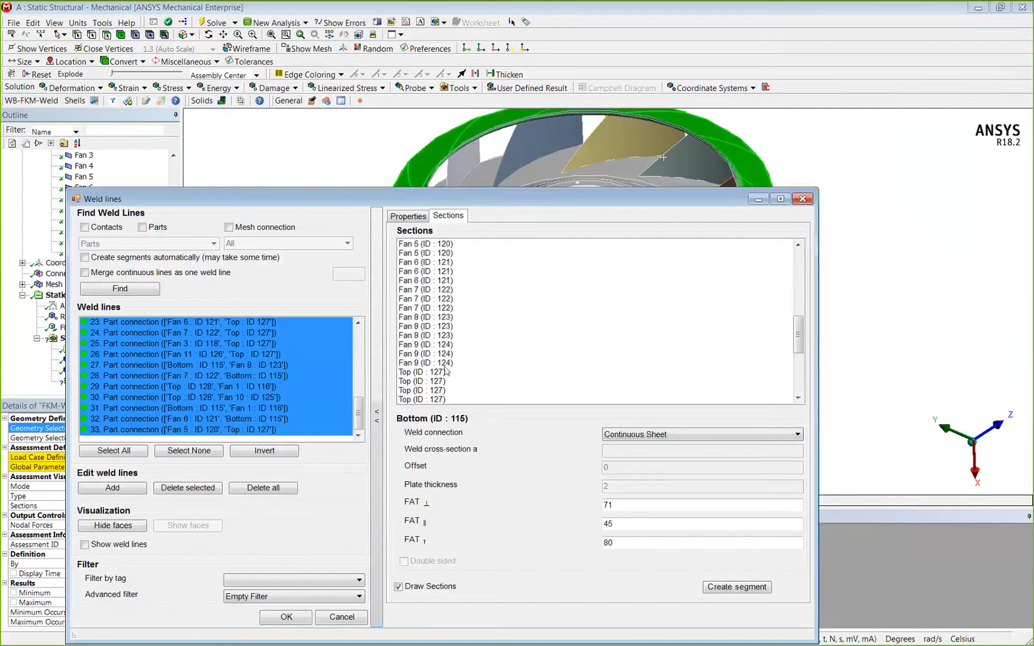
click(443, 364)
click(443, 371)
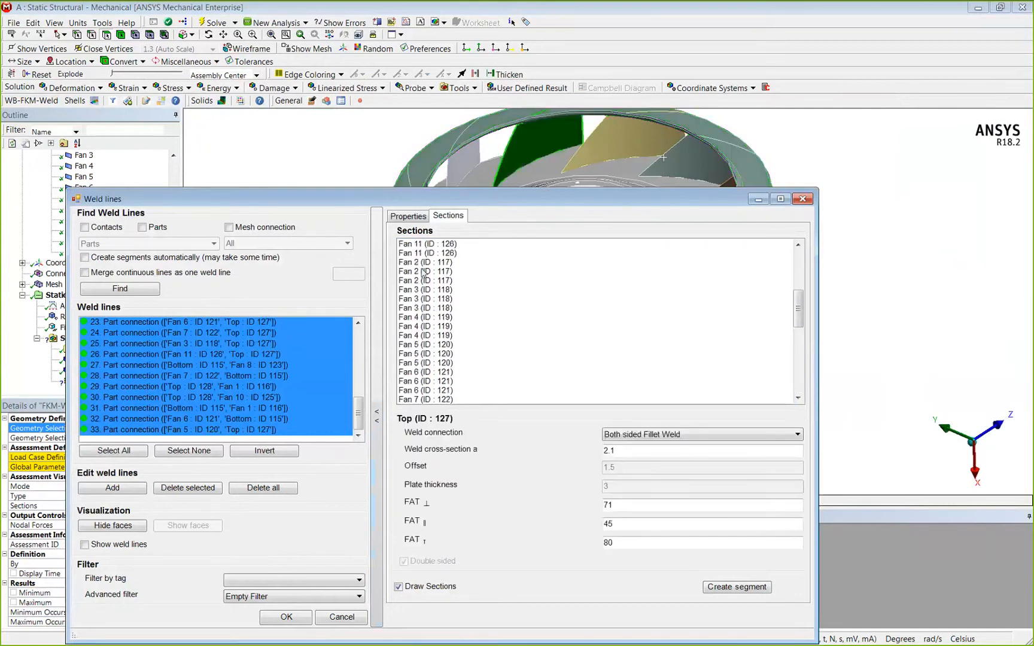
scroll(422, 275, up, 5)
shift+click(437, 347)
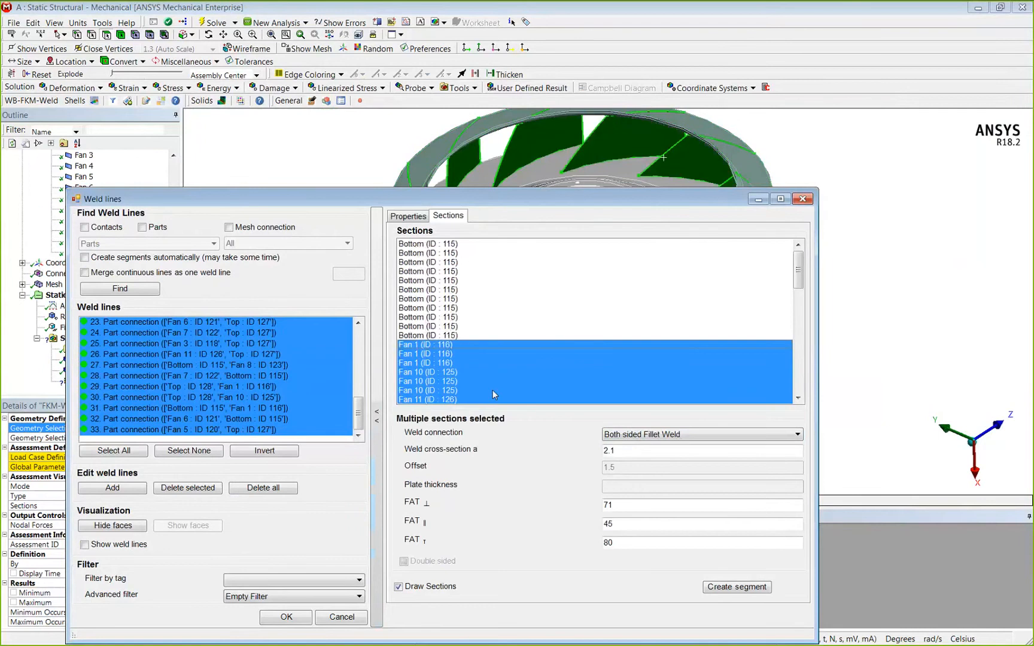
drag(626, 449, 603, 450)
text(3)
key(Tab)
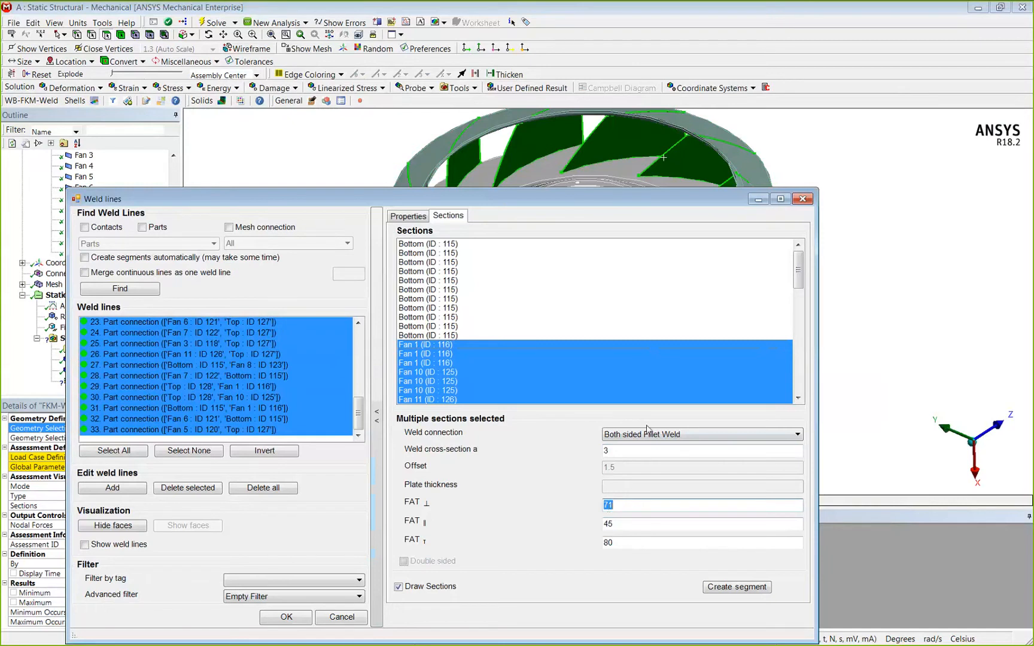
drag(634, 203, 622, 126)
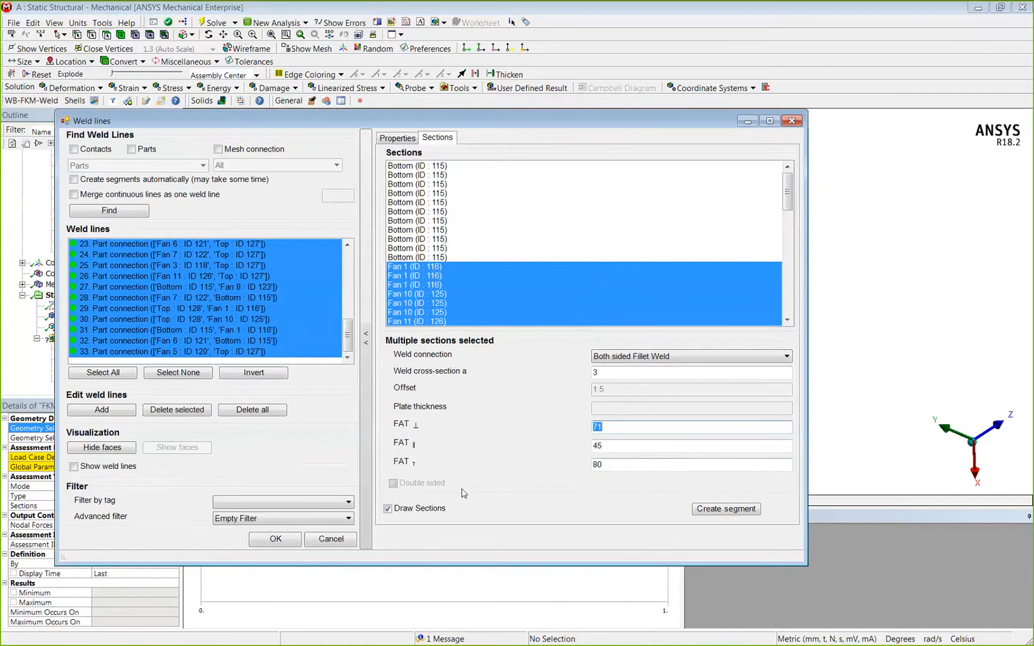
click(275, 538)
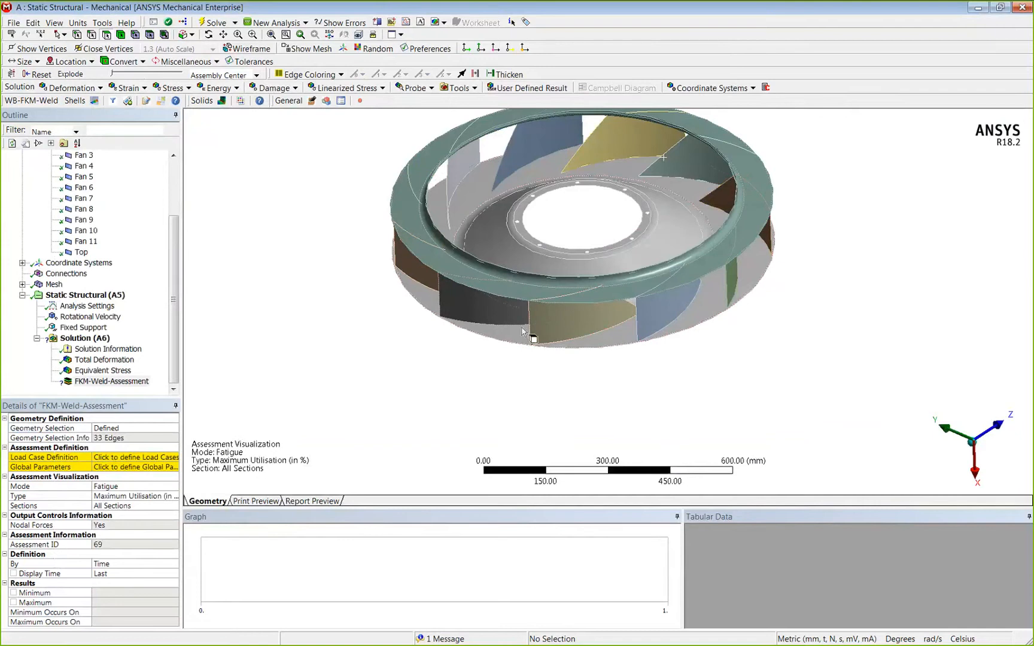
- Define the load case of the fan's FKM-Weld assessment using LoadStep 1 with the load type Pulsating
ctrl+middle_drag(625, 290, 603, 327)
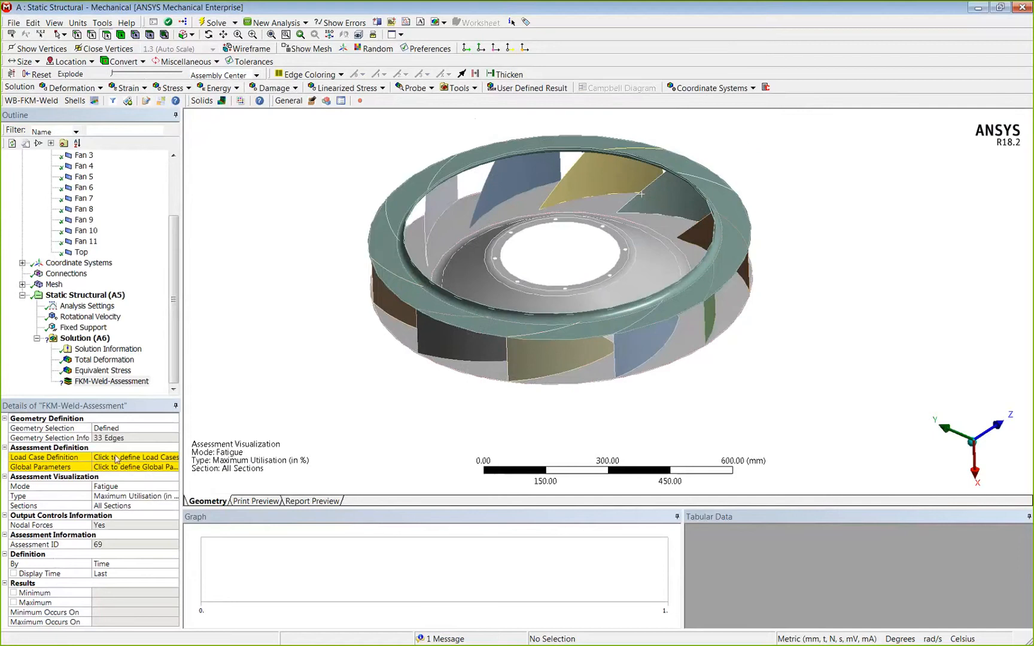
click(117, 458)
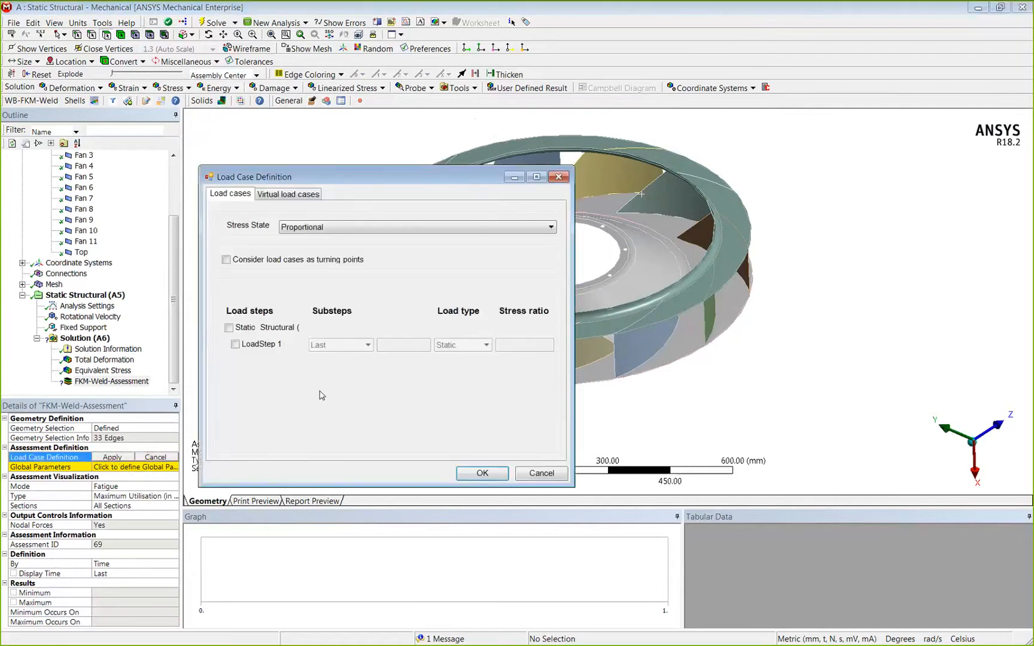
click(235, 345)
click(461, 344)
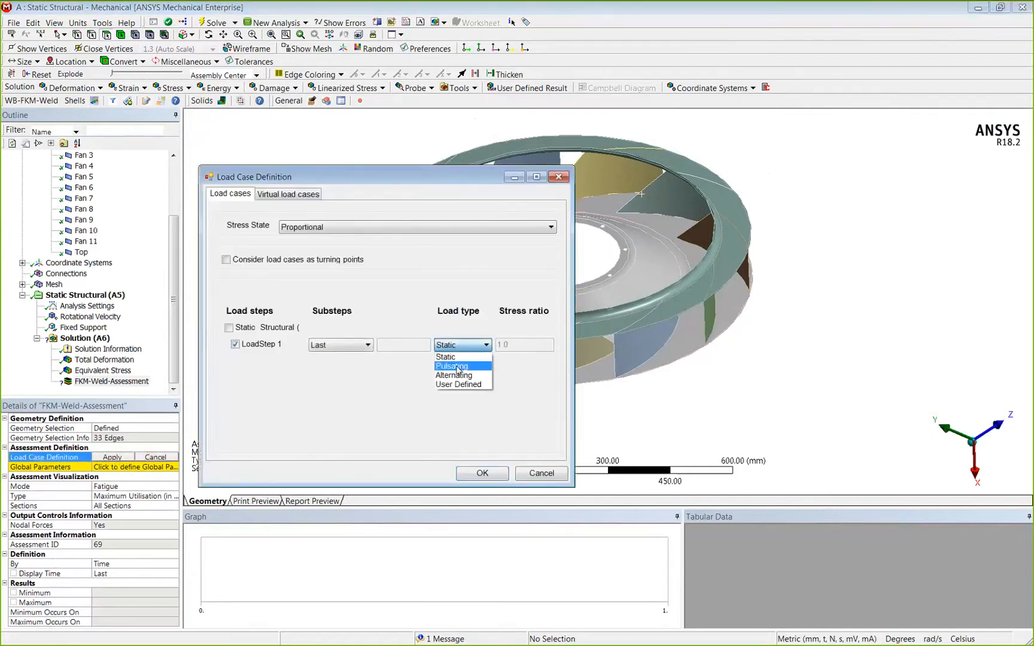
click(457, 366)
click(482, 473)
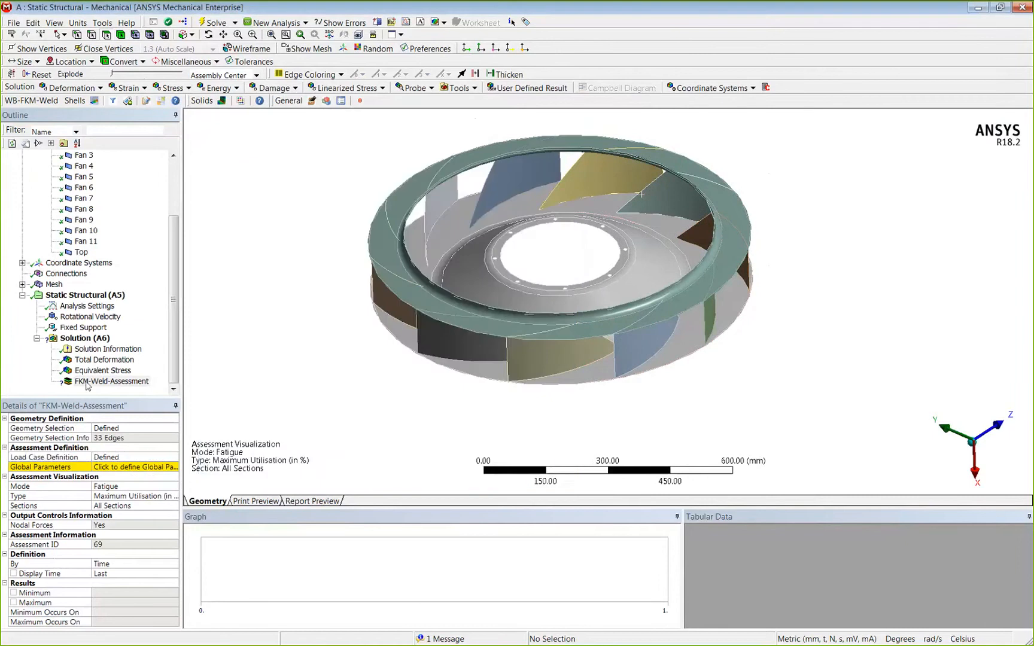
- Define the global parameters of the weld assessment with the Fatigue limit calculation method and overload case F2: Constant
click(125, 471)
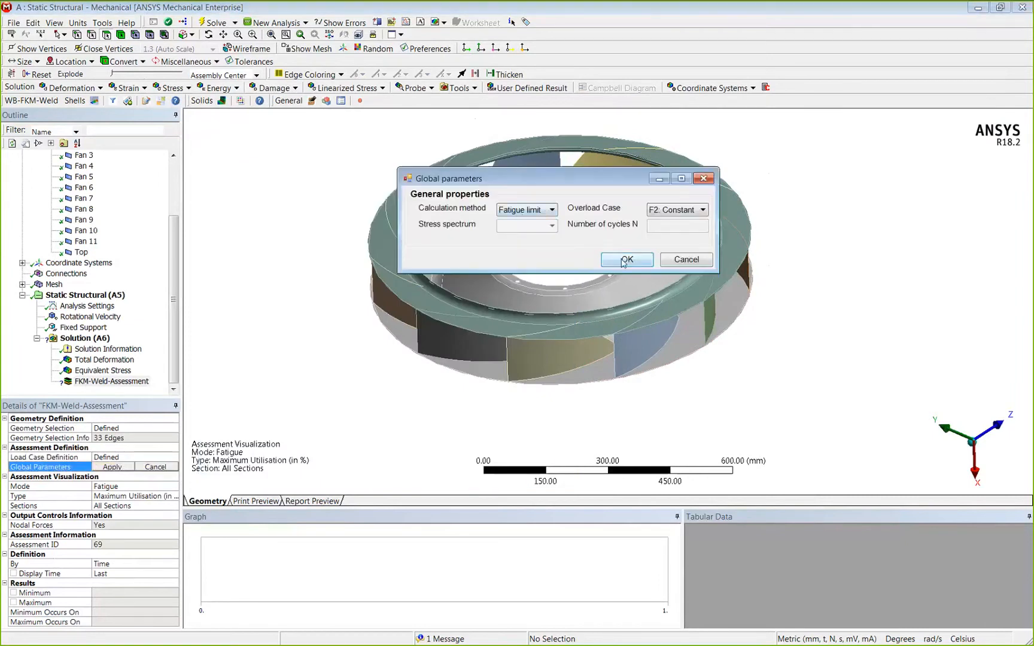
click(543, 211)
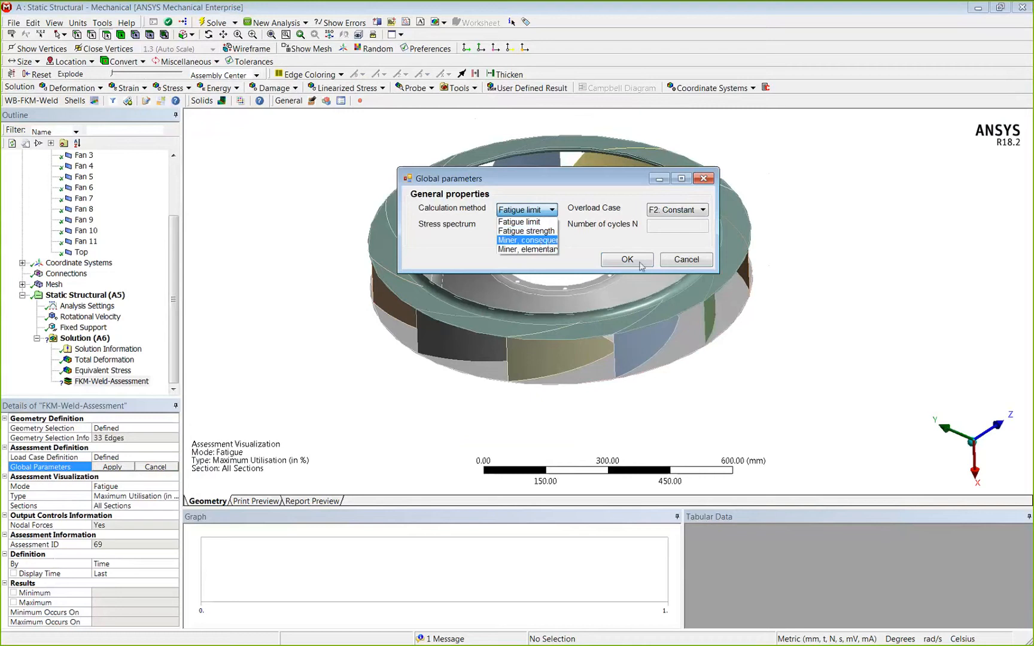
click(549, 224)
click(627, 259)
- Evaluate the results of the fan's FKM-Weld assessment
click(113, 382)
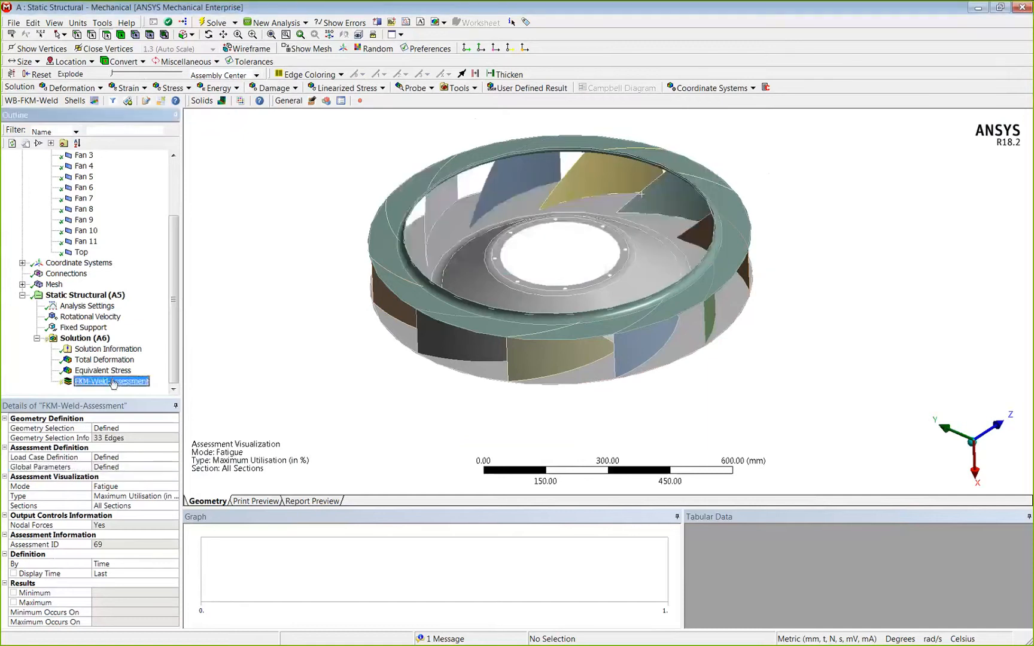
right_click(112, 381)
click(139, 403)
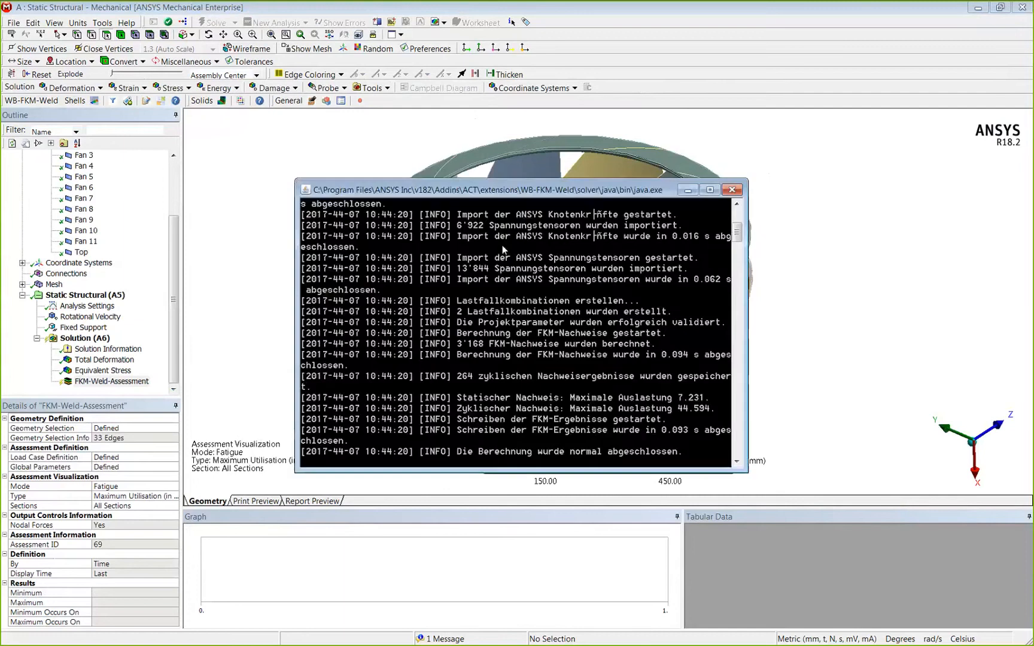
- Probe the fatigue utilisation near the outer end, the middle and the red inner end of one blade's weld
drag(453, 235, 470, 278)
right_drag(423, 165, 484, 247)
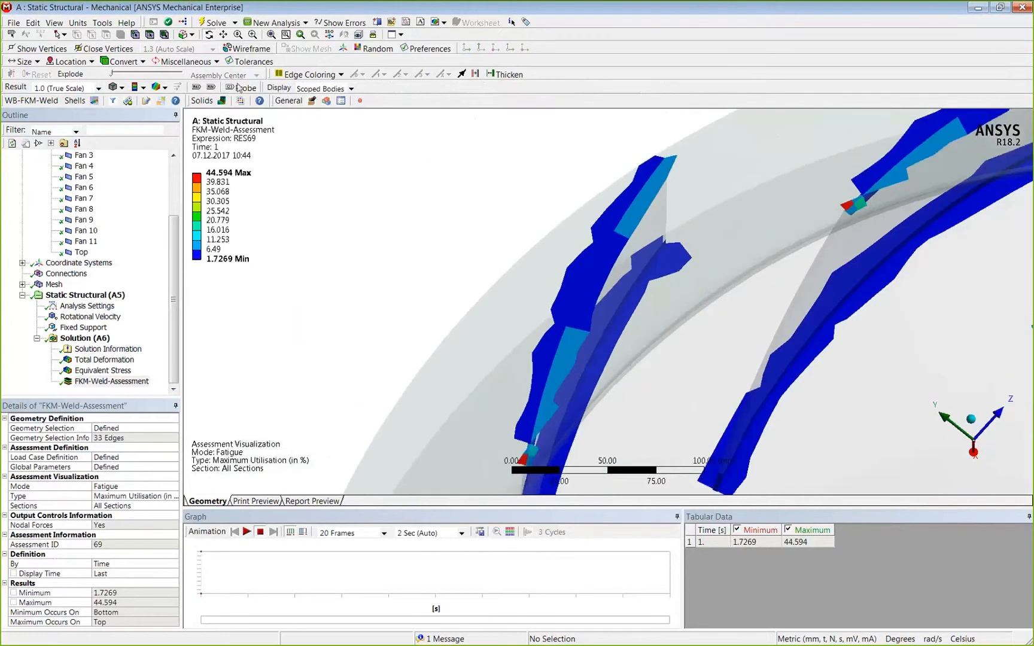
click(645, 197)
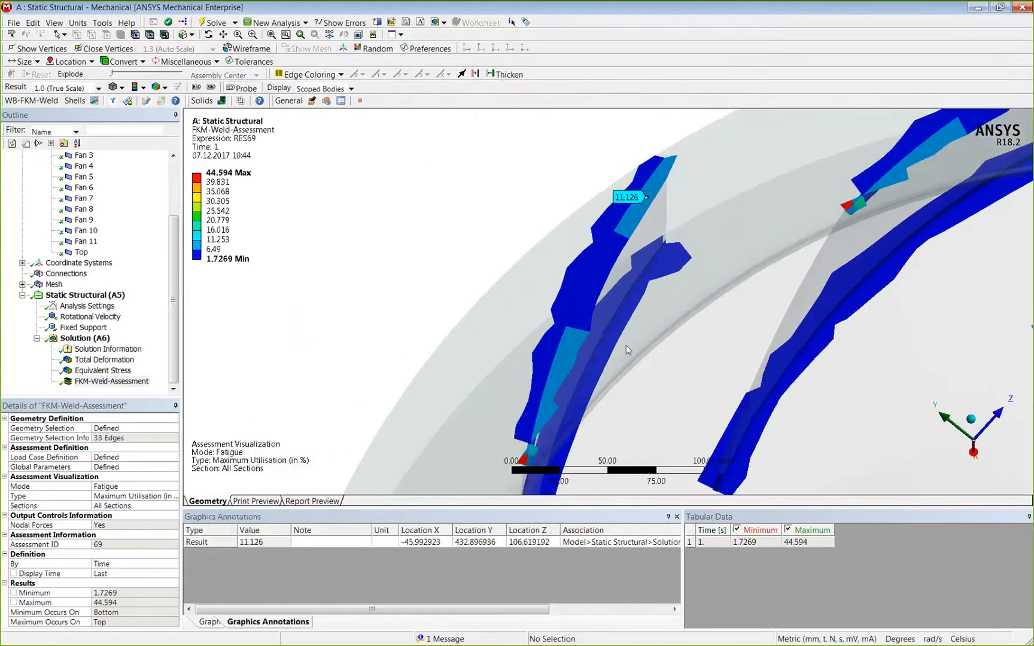
click(602, 271)
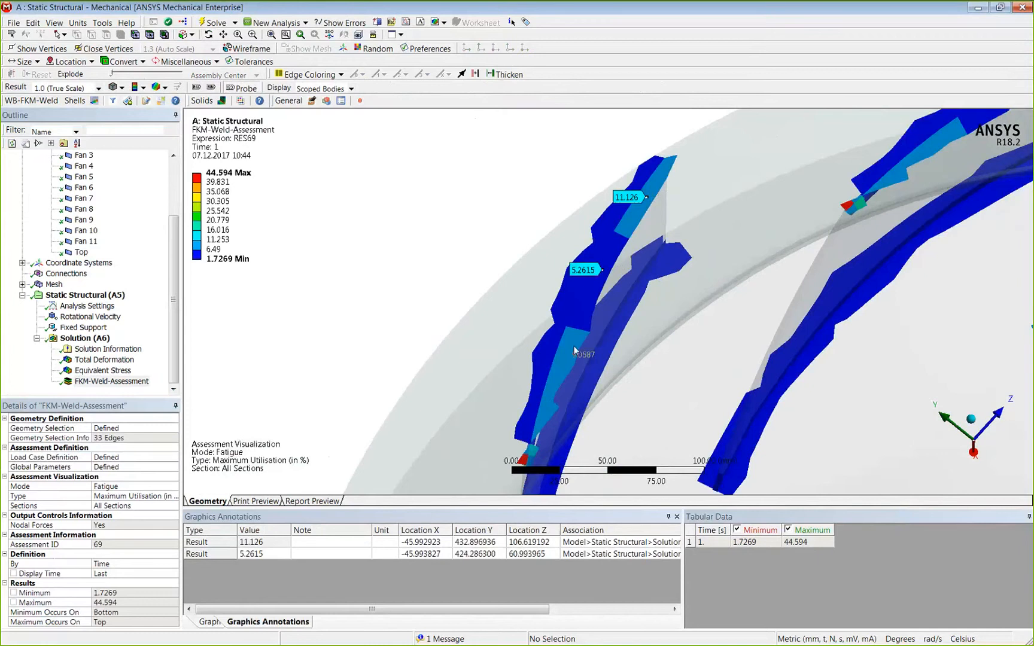
click(524, 459)
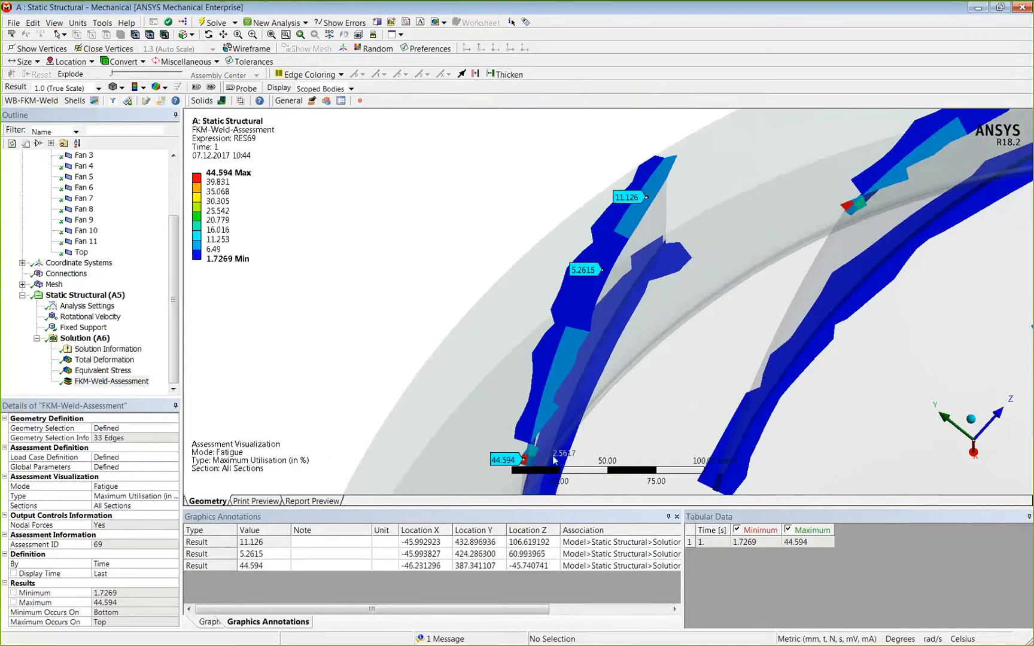
- Set the assessment visualization mode to Static and re-evaluate the FKM-Weld results
mouse_move(553, 459)
middle_down()
mouse_move(541, 478)
mouse_move(552, 447)
mouse_move(569, 456)
middle_up()
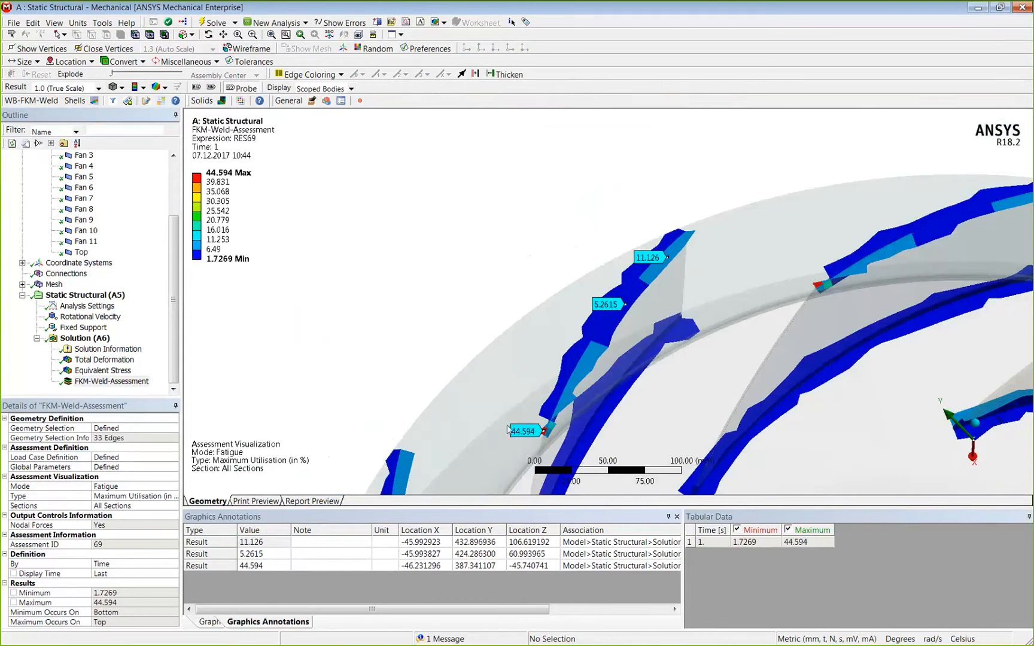
scroll(508, 429, down, 5)
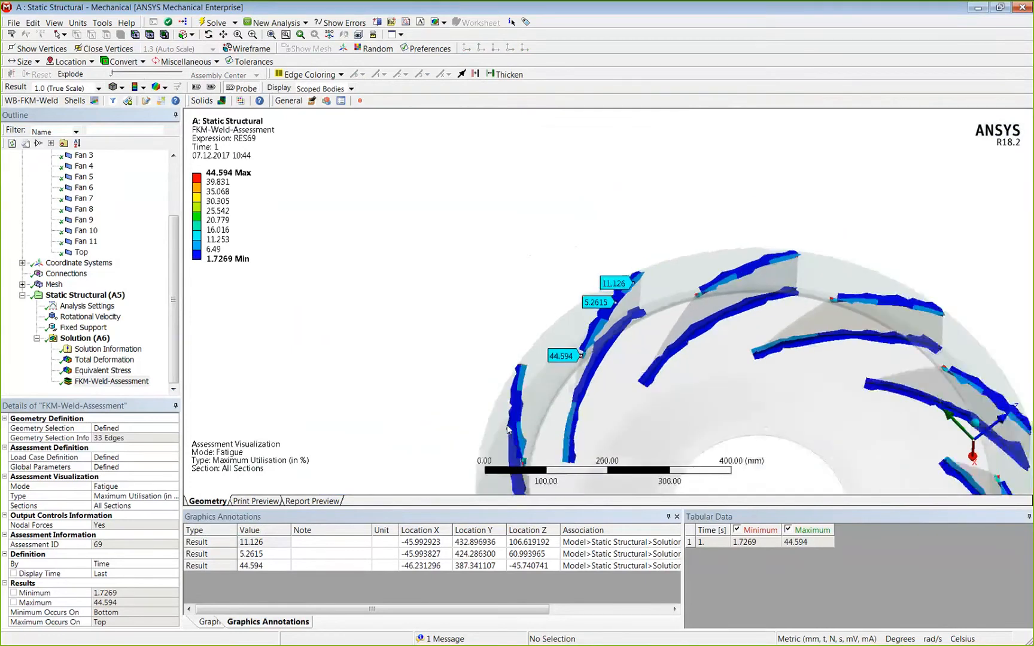
scroll(507, 430, down, 1)
middle_drag(632, 415, 634, 270)
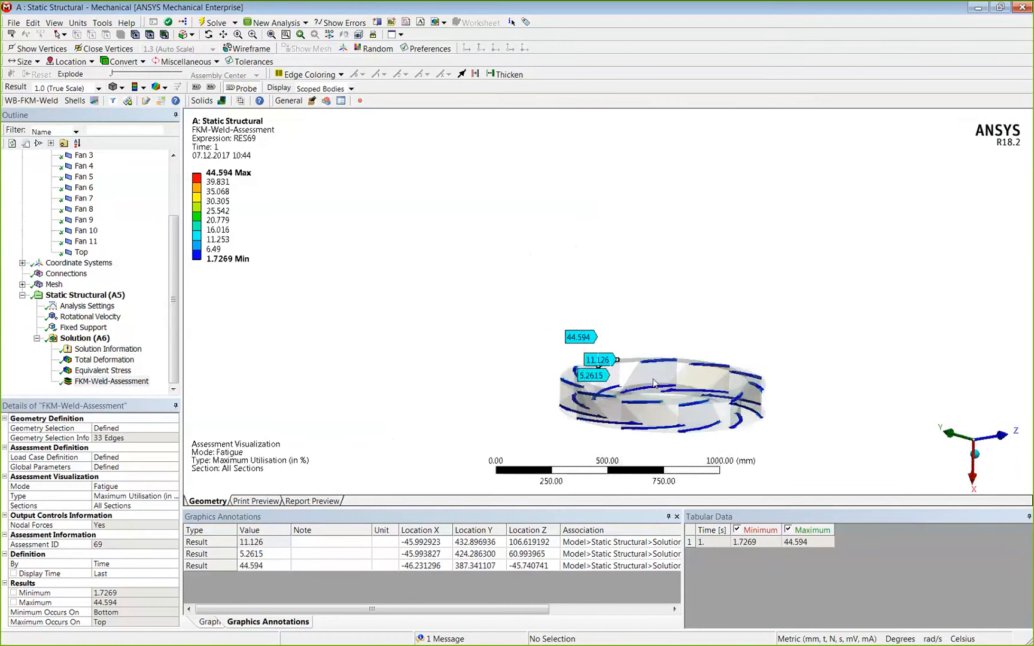
ctrl+middle_drag(670, 408, 582, 281)
scroll(582, 281, up, 3)
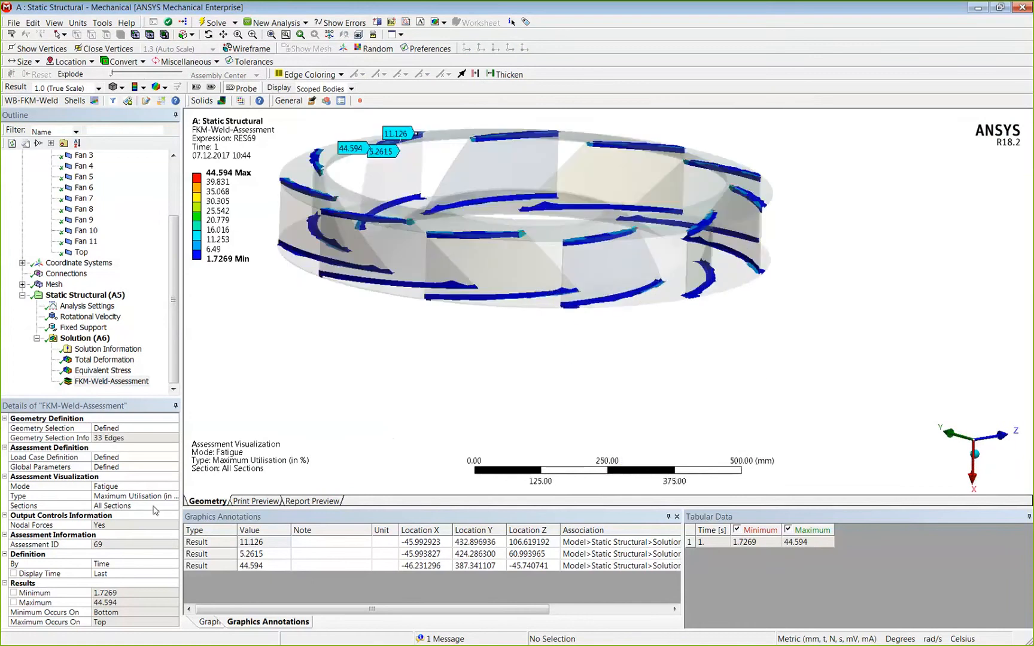
click(174, 486)
click(175, 486)
click(102, 506)
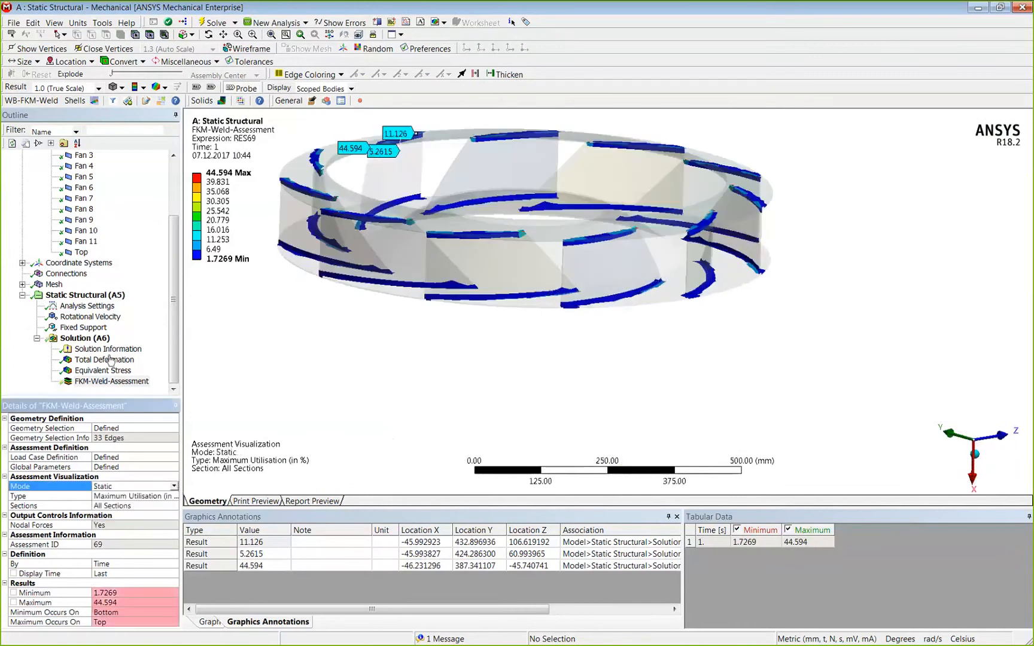
right_click(109, 382)
click(139, 405)
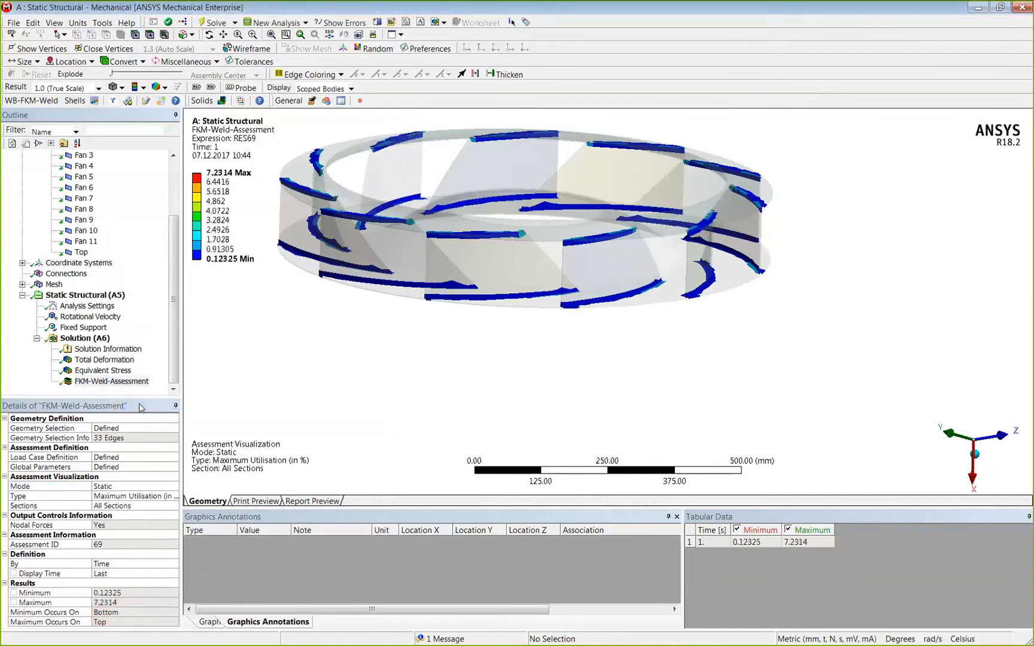
- Set the visualization type to Normal stress-perpendicular-axial load (MPa) and re-evaluate the weld results
click(173, 496)
click(174, 496)
drag(182, 494, 247, 470)
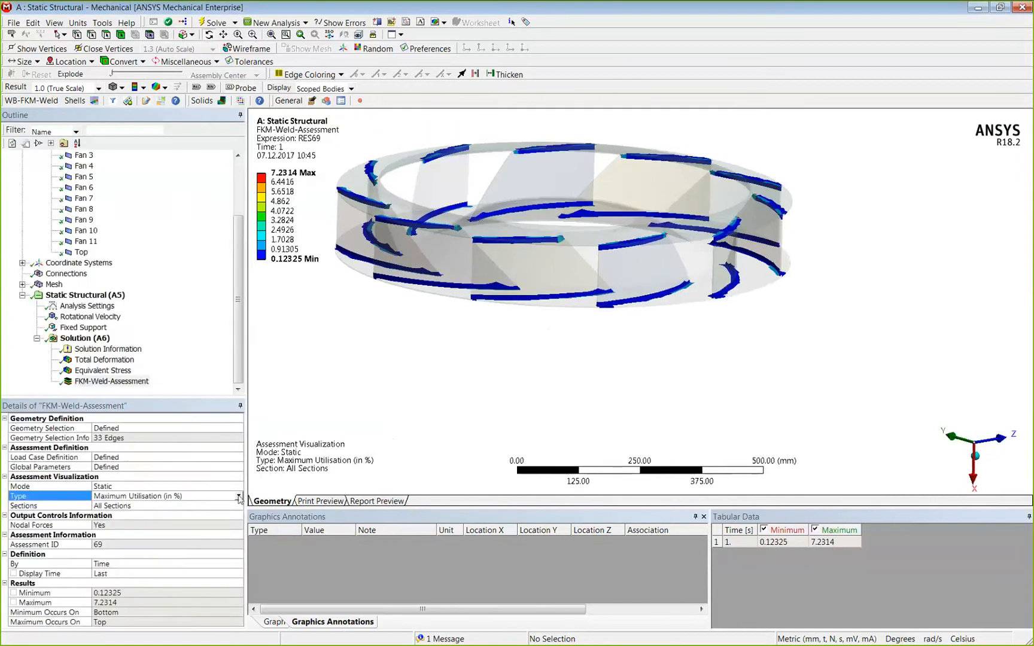
click(167, 496)
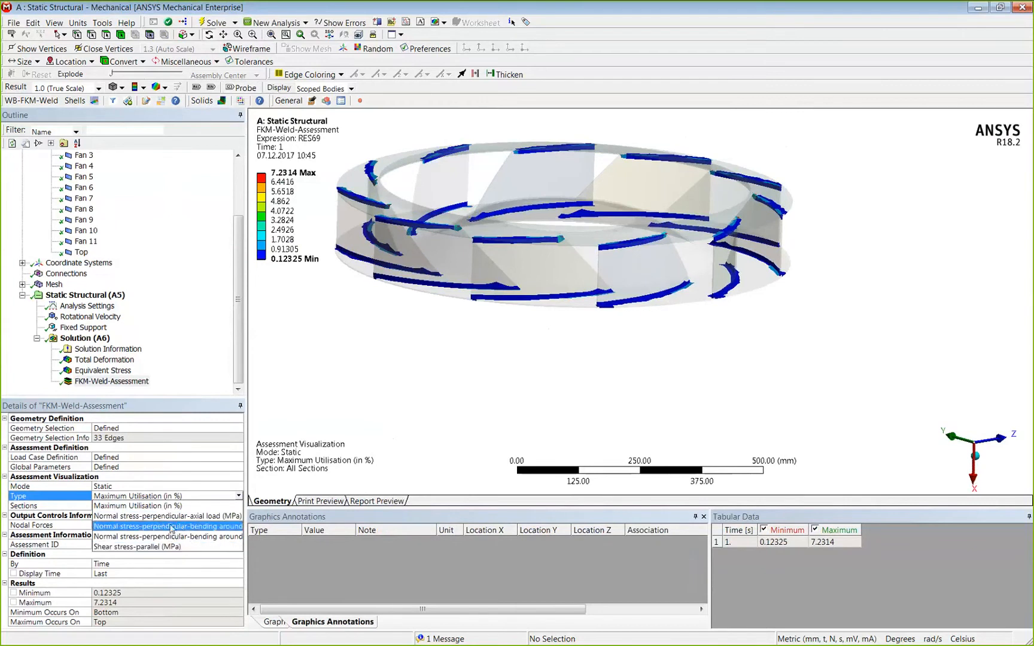
click(170, 516)
click(103, 382)
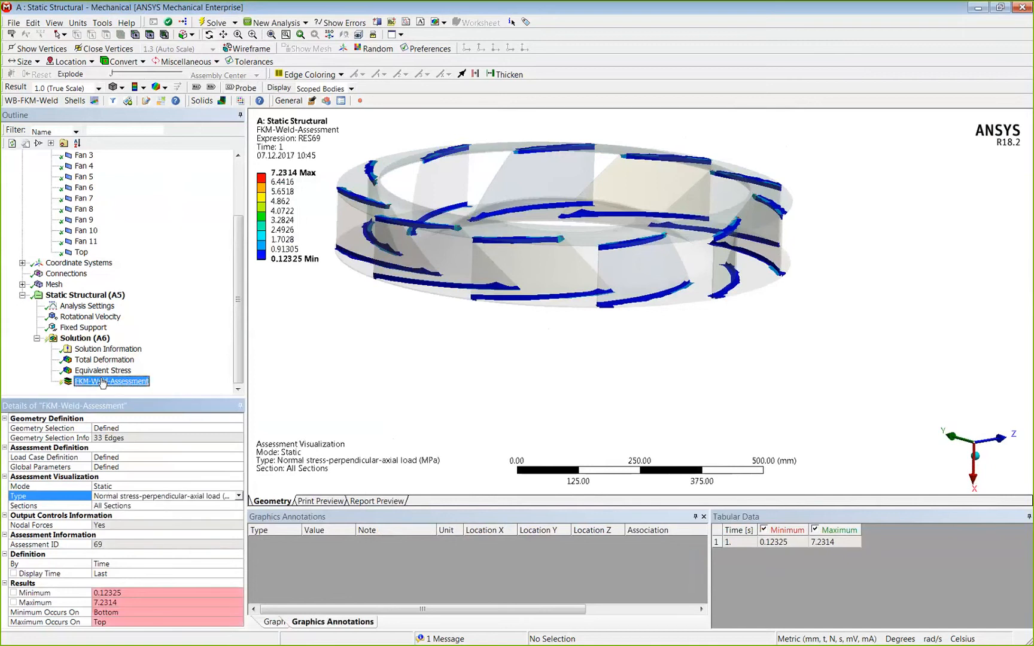
right_click(102, 381)
click(156, 402)
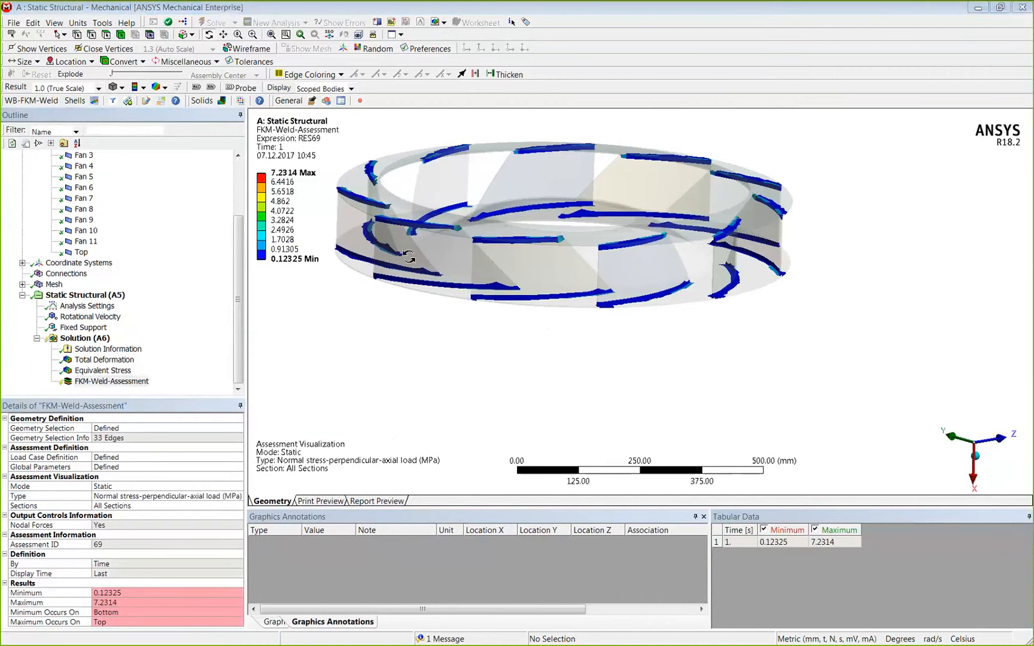
mouse_move(409, 256)
mouse_down()
mouse_move(361, 302)
mouse_move(373, 295)
mouse_up()
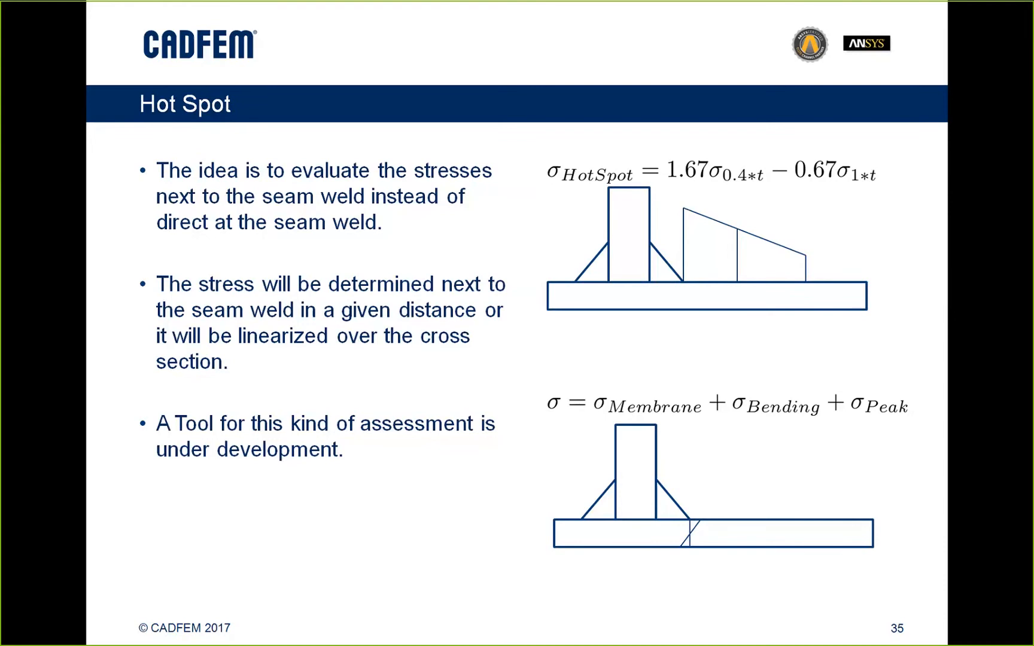
- Switch to the SN_Kontakte plate analysis in Mechanical and add an FKM-Weld assessment for solids to its solution
key(alt+Tab)
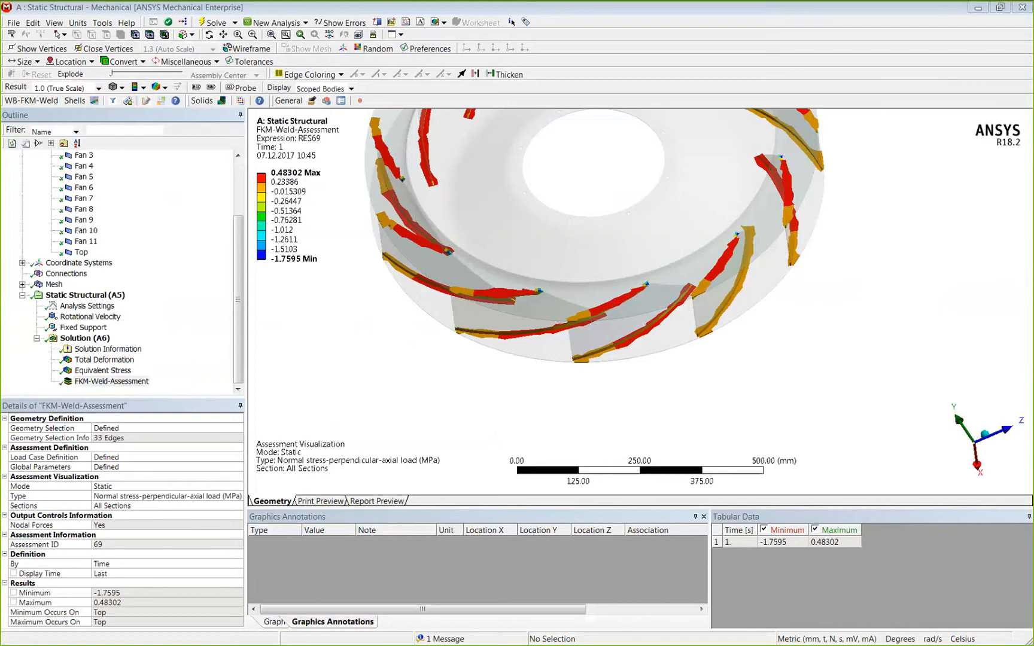
key(alt+Tab)
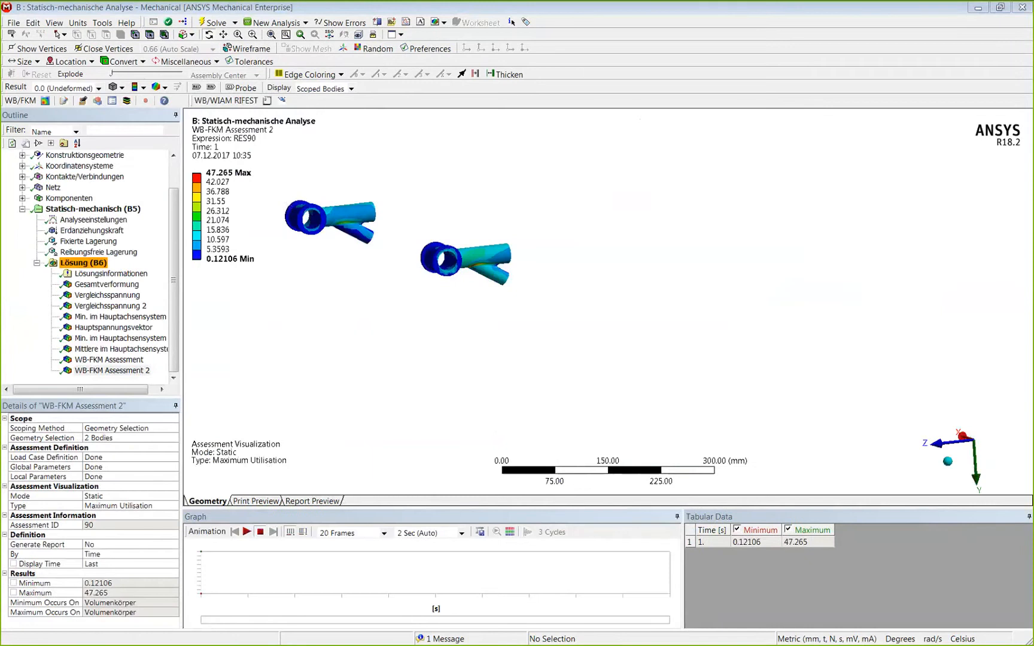
key(alt+Tab)
click(218, 105)
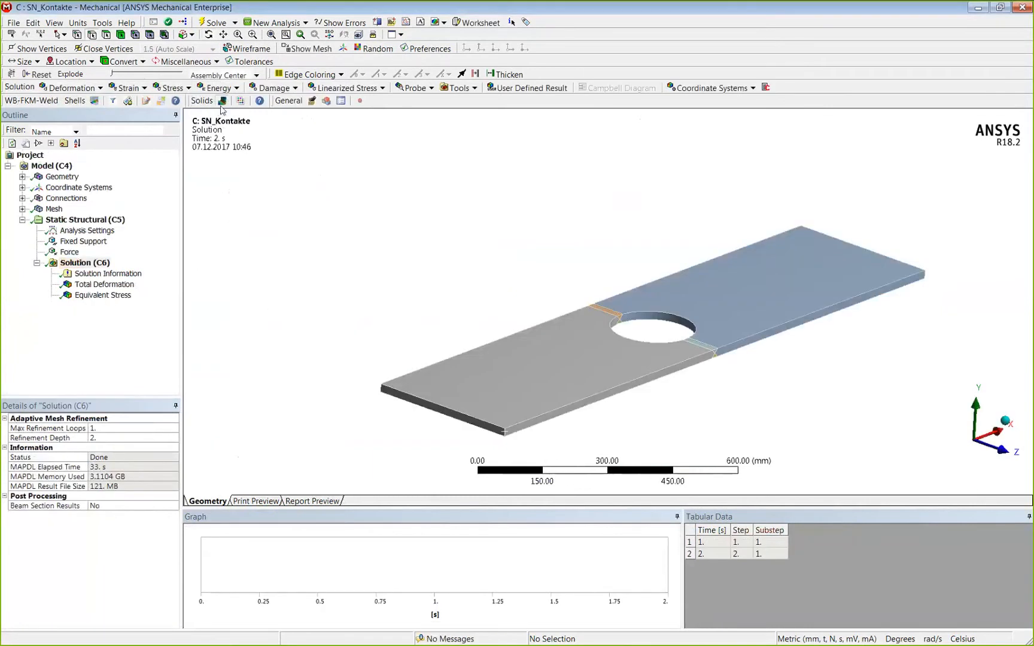
middle_drag(628, 340, 582, 407)
- Define load cases from LoadStep 1 and LoadStep 2, and accept the global parameters with static assessment and the Fatigue limit method
click(102, 429)
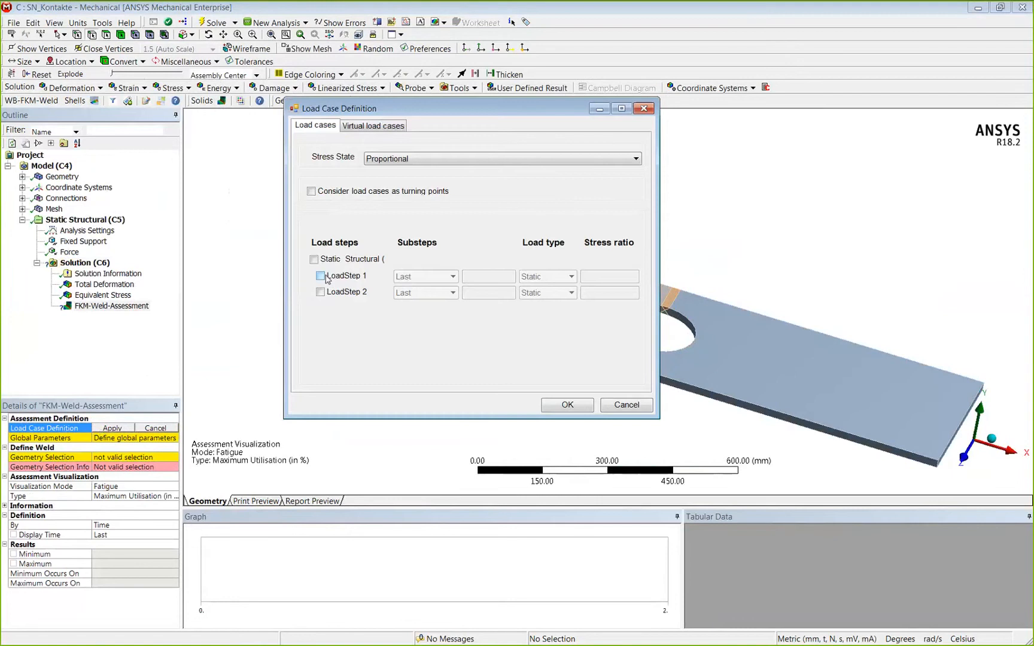
click(320, 275)
click(320, 292)
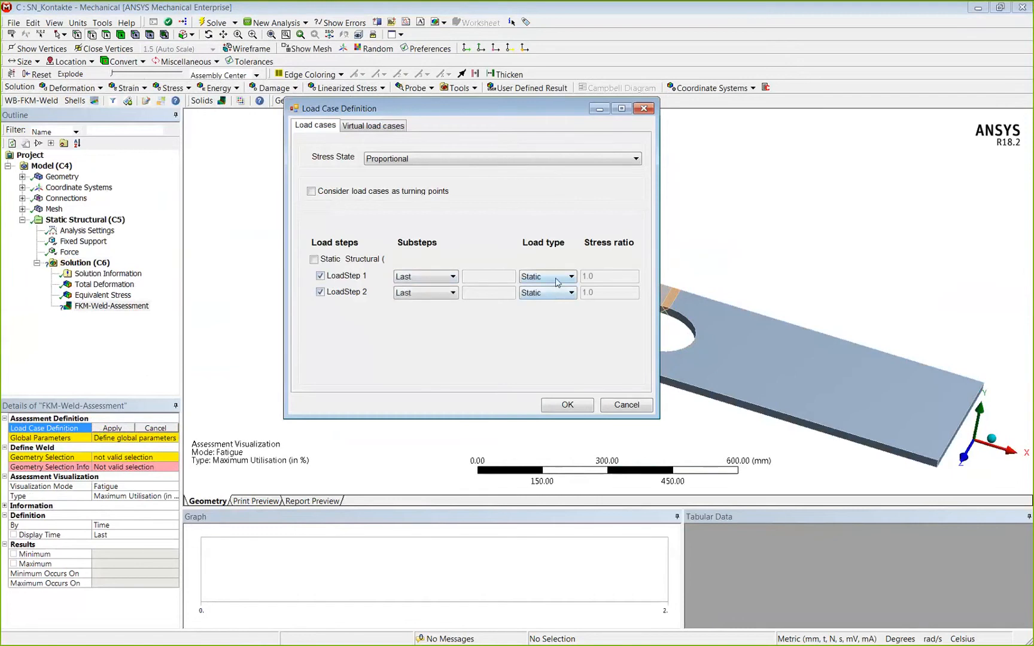
click(572, 293)
click(542, 323)
click(568, 406)
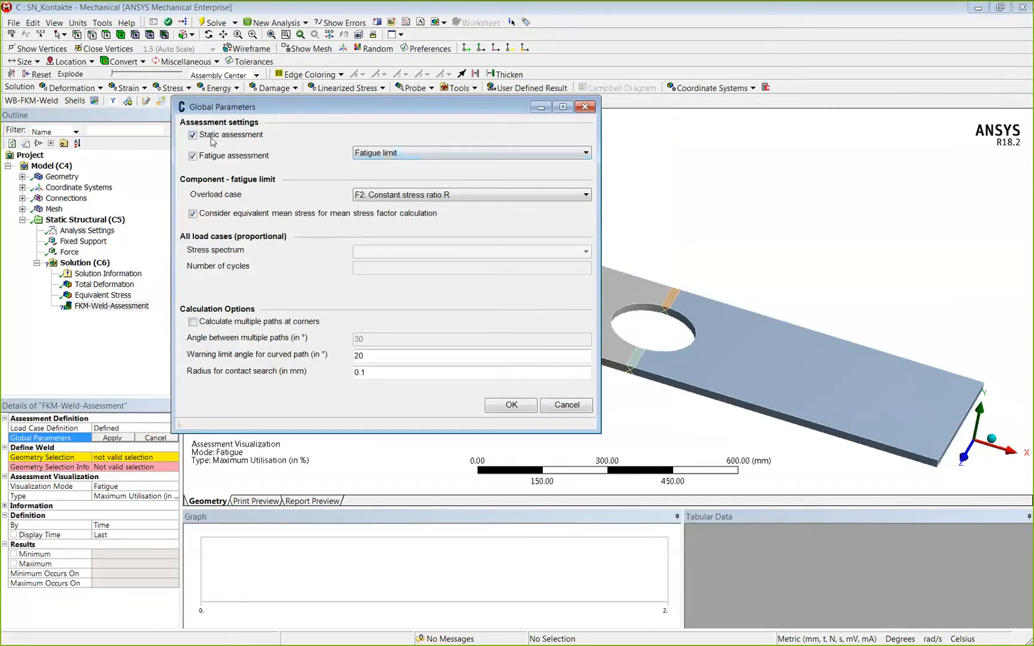
click(511, 404)
- Open the weld definition for the plate with the hole and add a new weld line
click(105, 458)
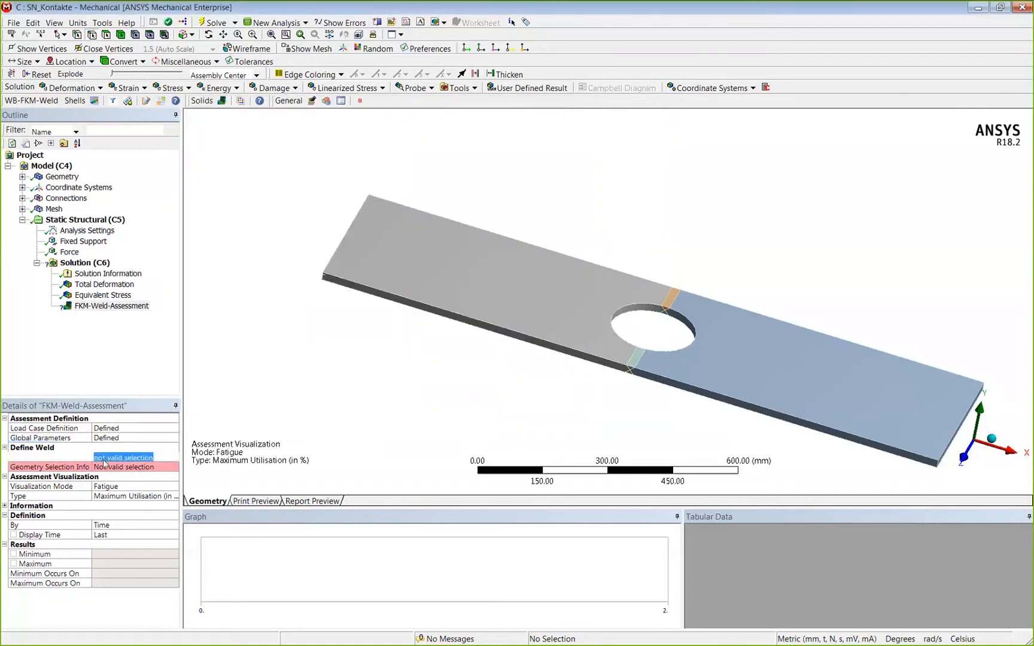
drag(0, 197, 366, 112)
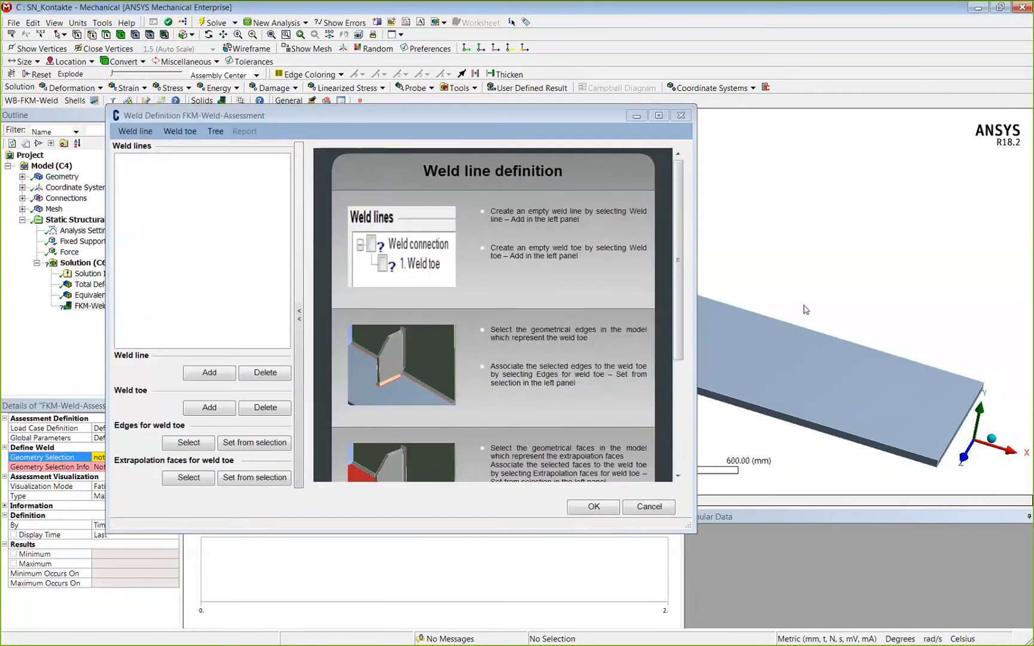
scroll(804, 305, down, 2)
ctrl+middle_drag(789, 338, 957, 303)
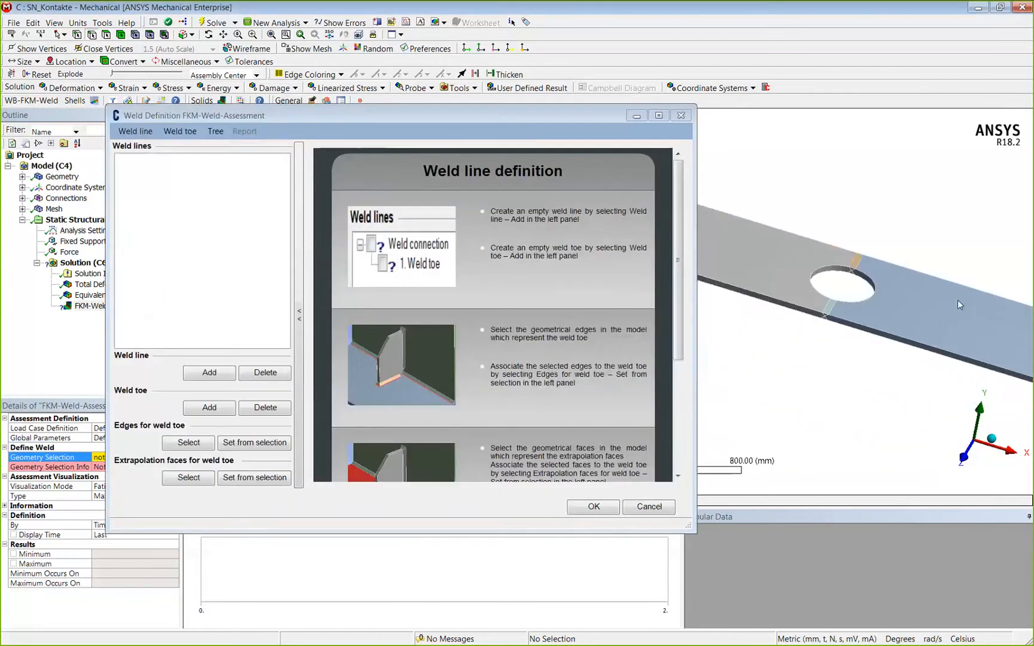
click(209, 373)
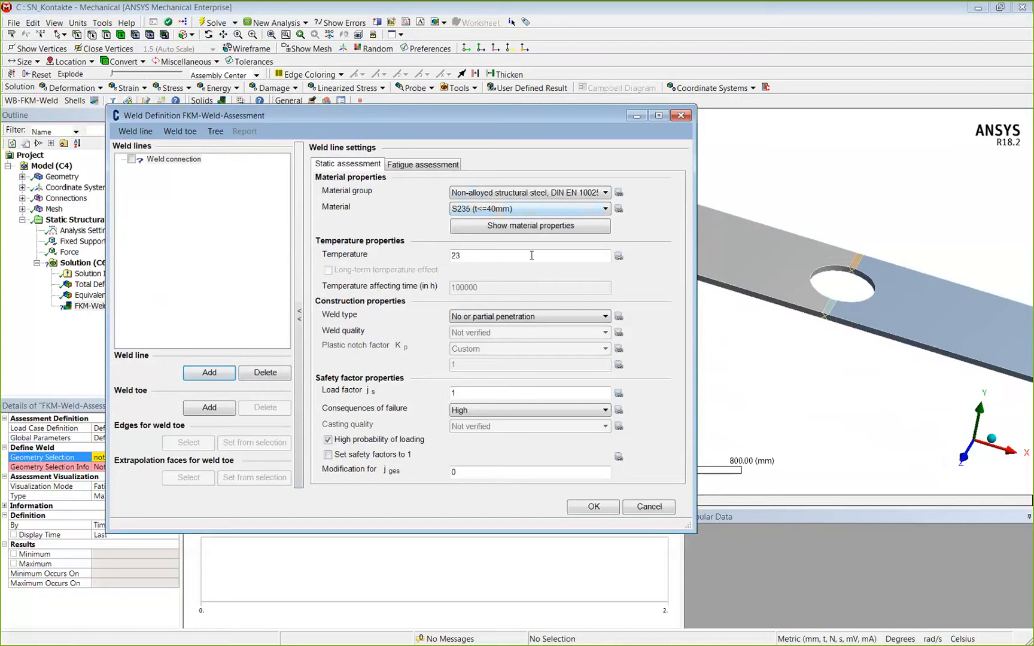
- Try the weld type Full penetration or back welded for the new weld line and return it to No or partial penetration
click(532, 322)
click(526, 338)
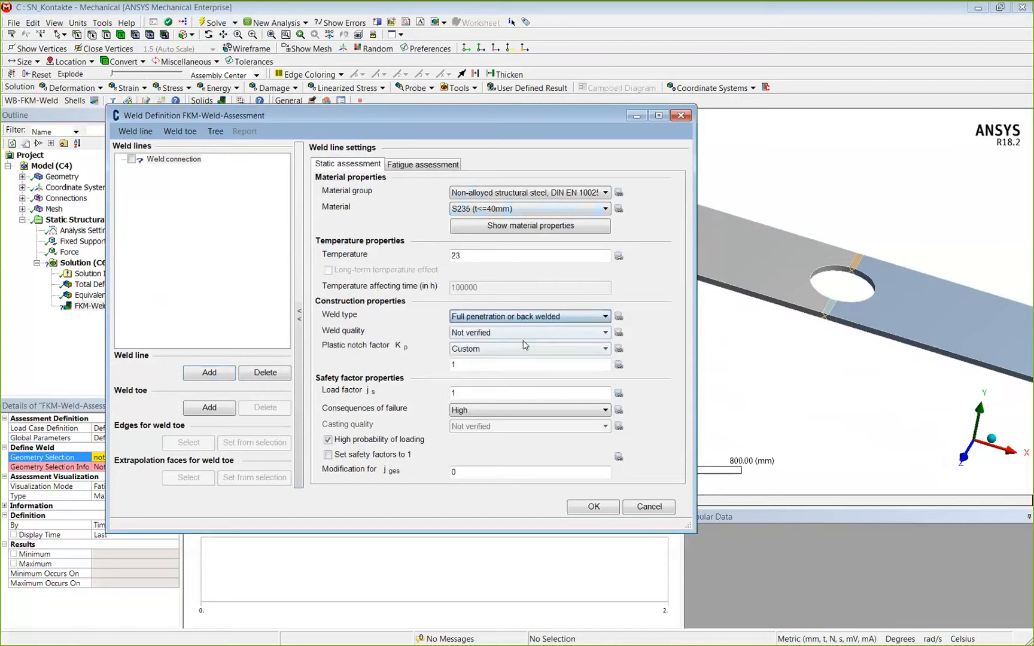
scroll(427, 334, down, 1)
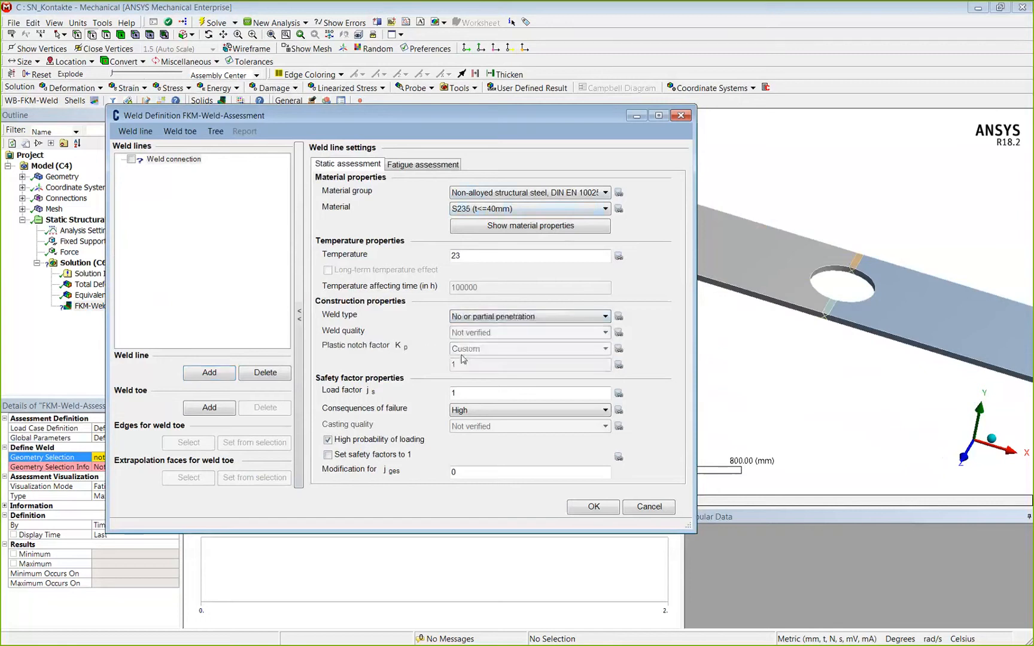
- Set the weld type to the "No or partial penetration, but section cover…" option and review the weld line's fatigue assessment settings
scroll(462, 359, down, 1)
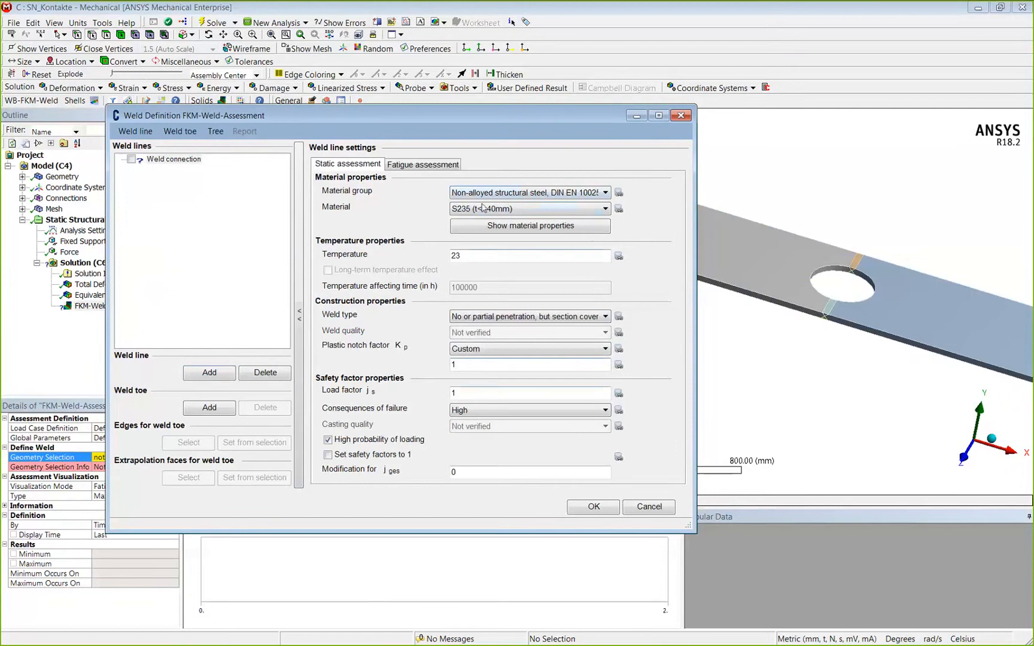
click(438, 167)
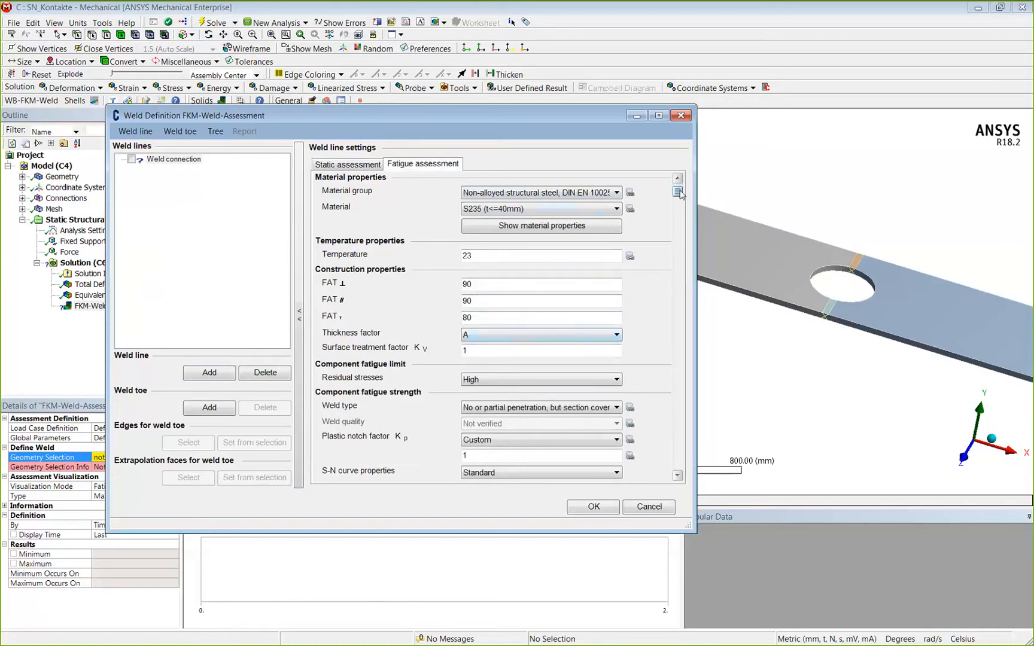
drag(680, 205, 662, 171)
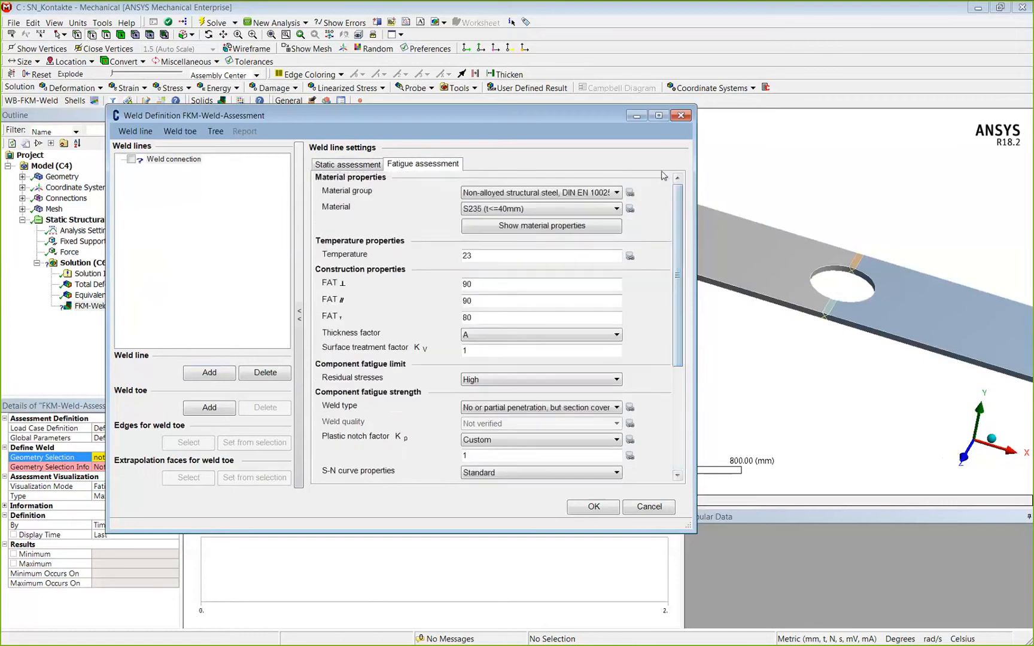
- Add a weld toe to the new weld connection and make it the current one
click(175, 161)
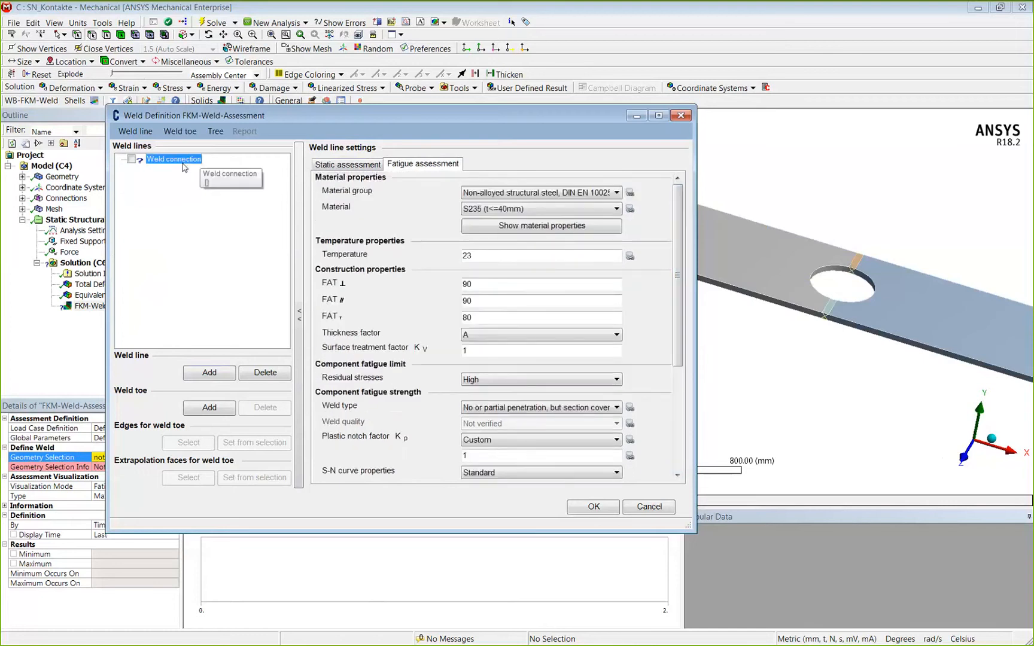
click(212, 413)
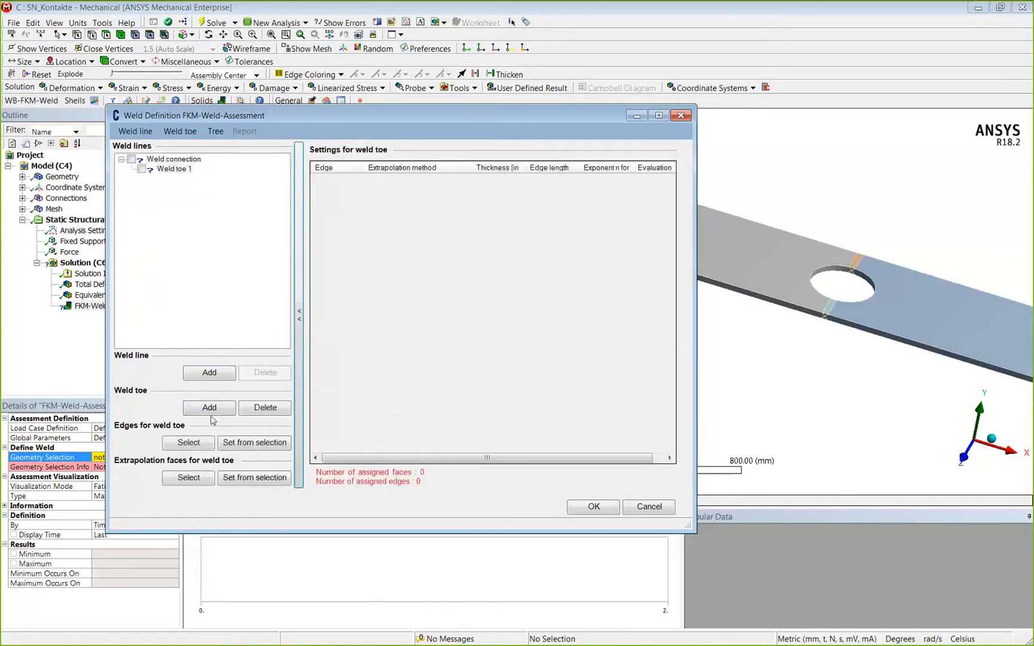
click(175, 169)
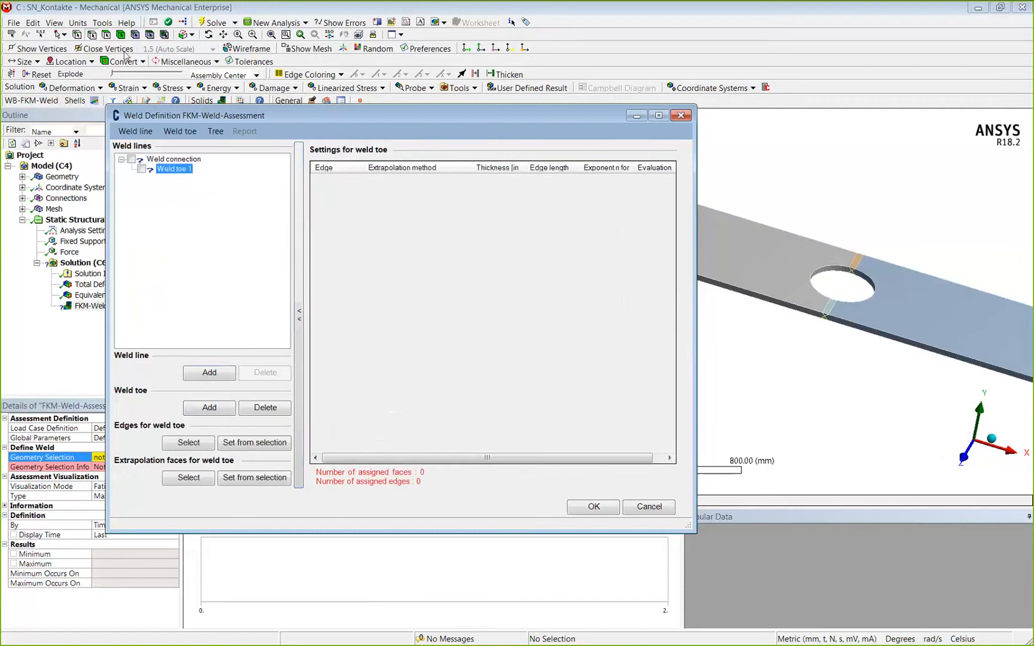
- Assign the eight edges where the two weld seams beside the hole meet the plates to Weld toe 1
click(863, 264)
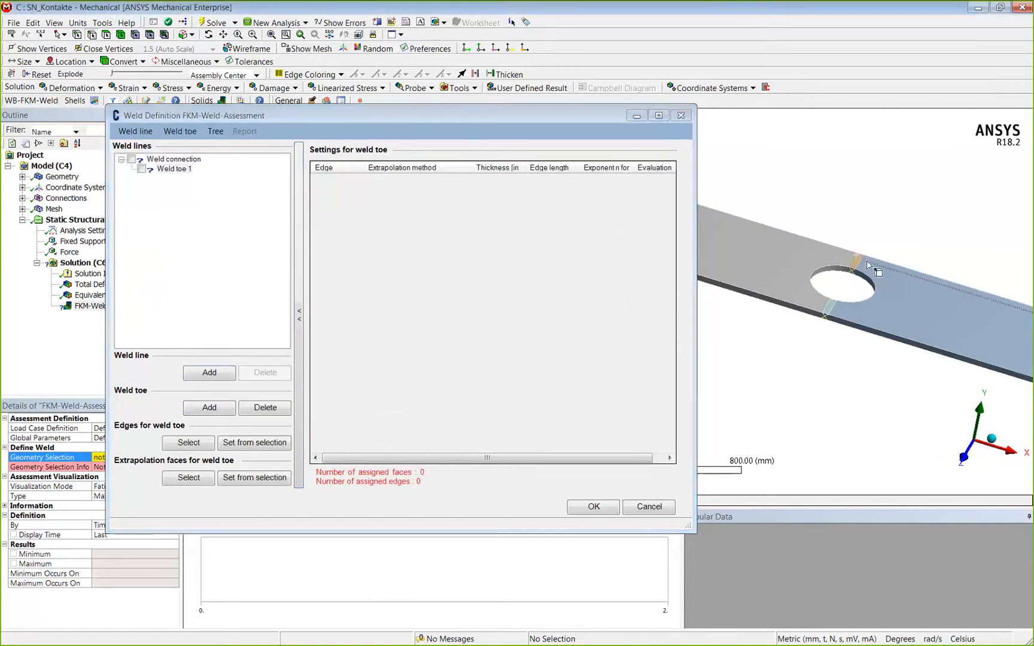
ctrl+click(837, 309)
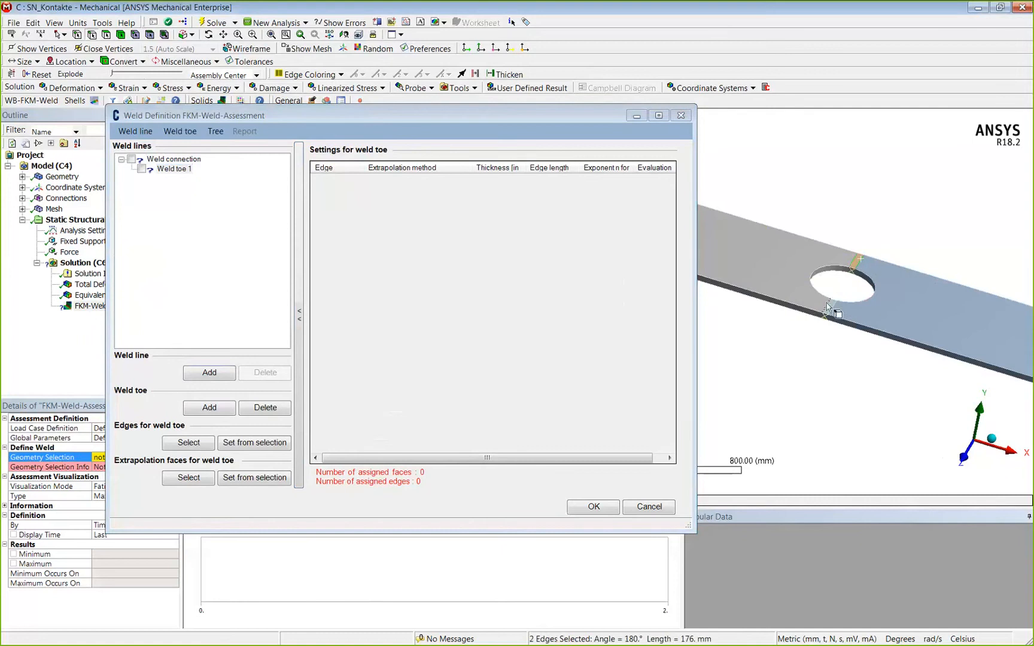
ctrl+click(835, 311)
ctrl+click(833, 306)
middle_drag(863, 324, 882, 123)
ctrl+click(827, 332)
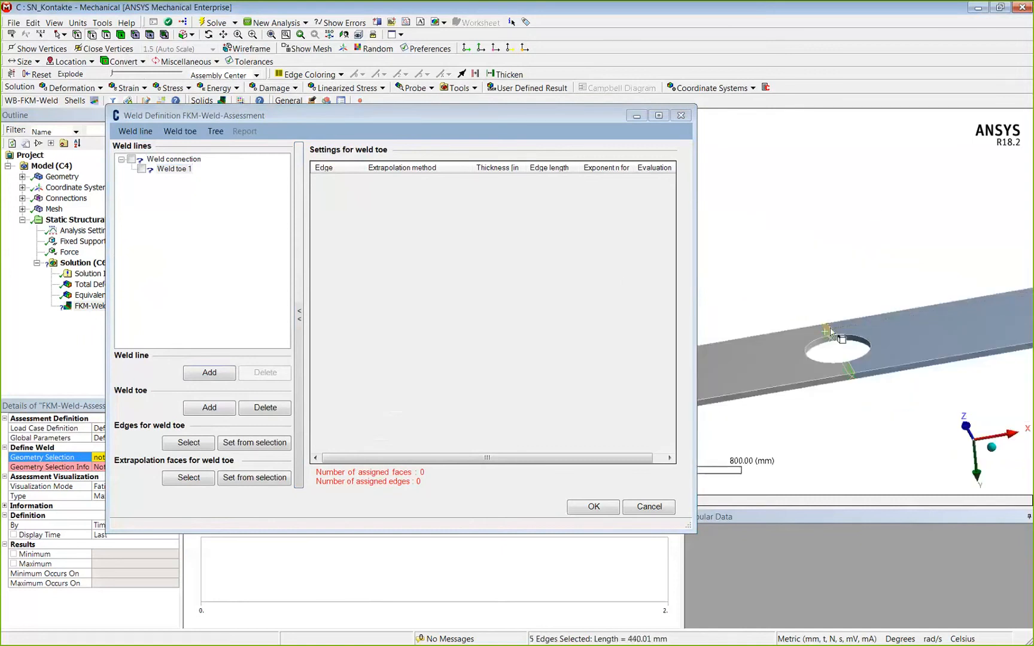
ctrl+click(848, 372)
ctrl+click(849, 372)
click(234, 445)
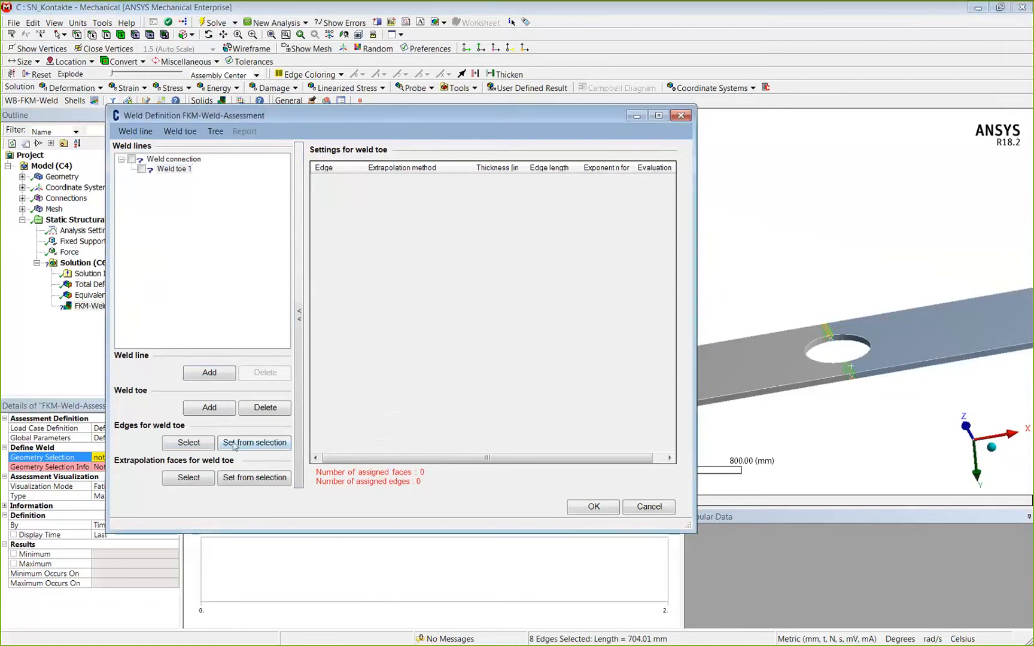
click(235, 444)
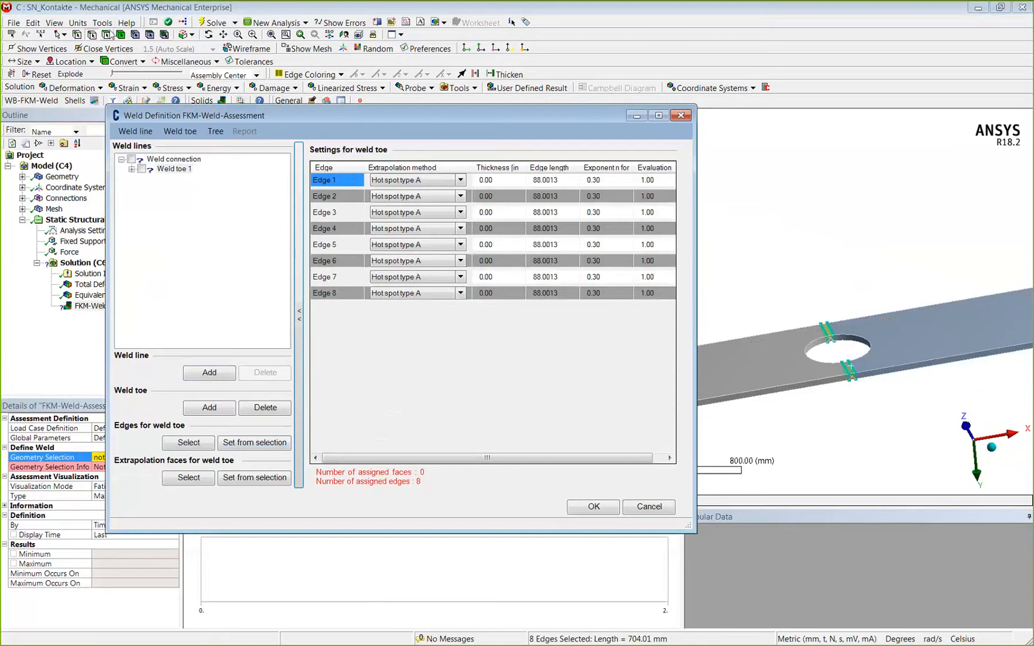
- Assign the four large upper and lower faces of the two plates as extrapolation faces for Weld toe 1
click(107, 35)
drag(763, 386, 911, 360)
middle_drag(910, 360, 811, 237)
ctrl+drag(811, 362, 909, 358)
click(253, 477)
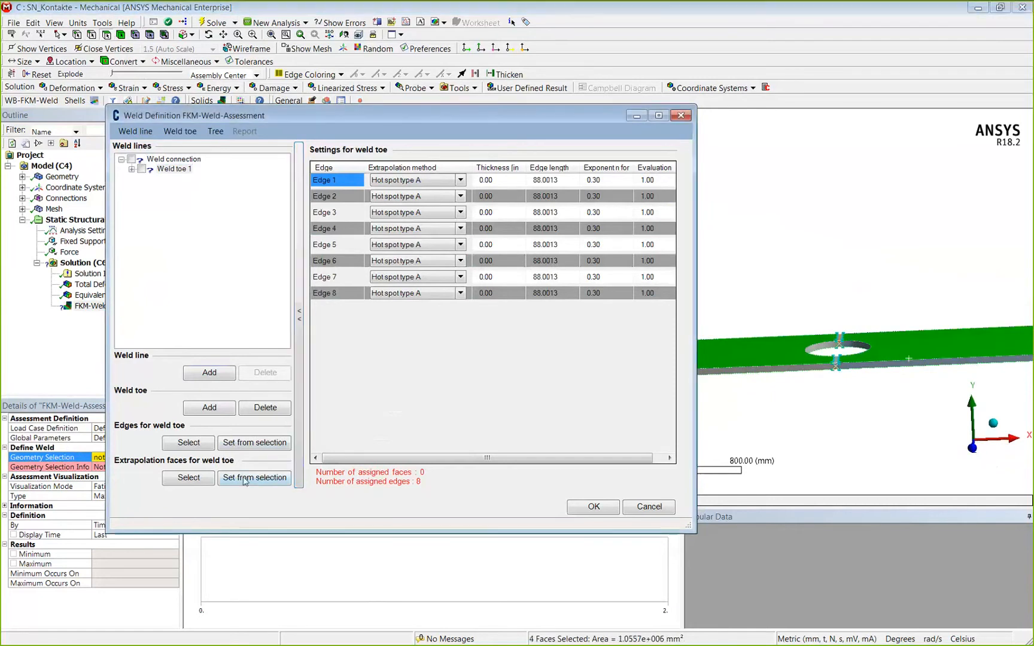
- Check the assigned edges and faces around the hole and keep Hot spot type A as Edge 1's extrapolation method
middle_drag(865, 366, 887, 381)
scroll(798, 330, down, 2)
scroll(797, 331, up, 2)
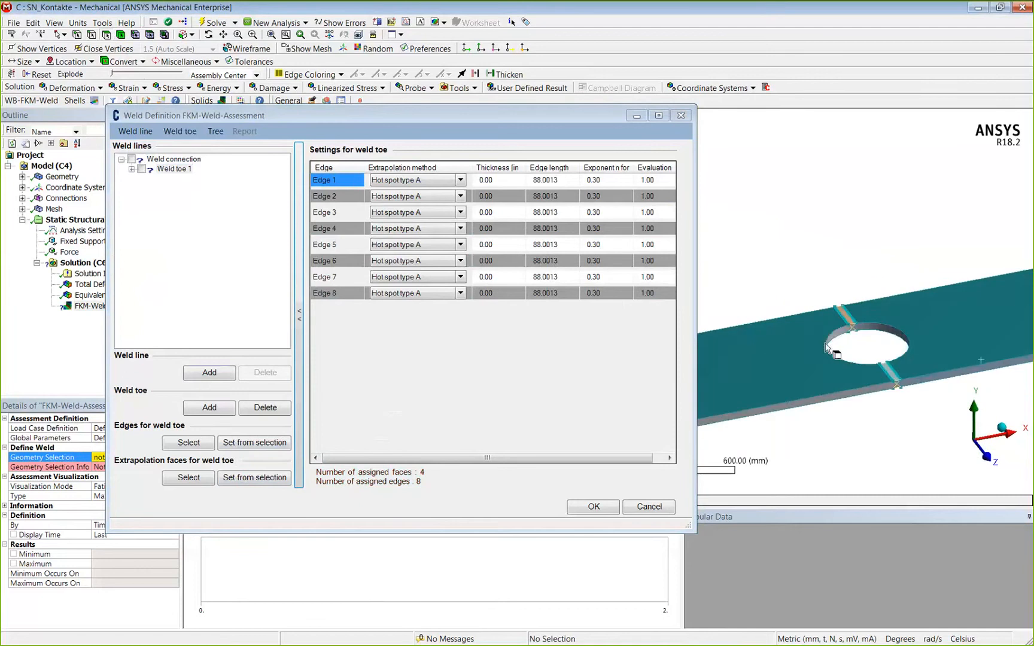
scroll(826, 344, up, 2)
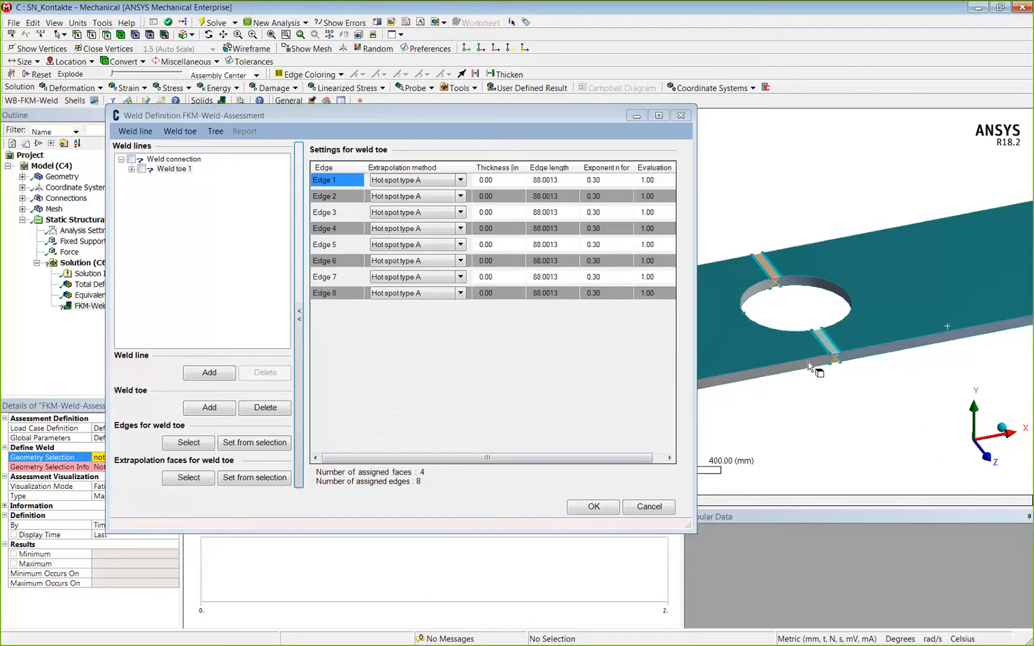
middle_drag(809, 363, 1030, 304)
scroll(893, 334, down, 4)
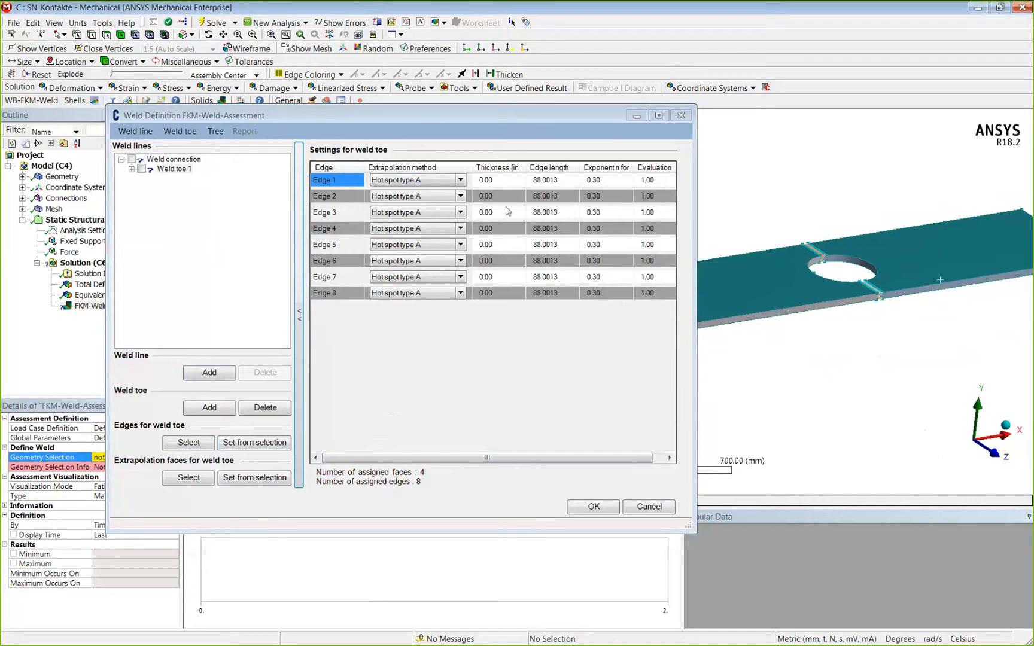
click(460, 180)
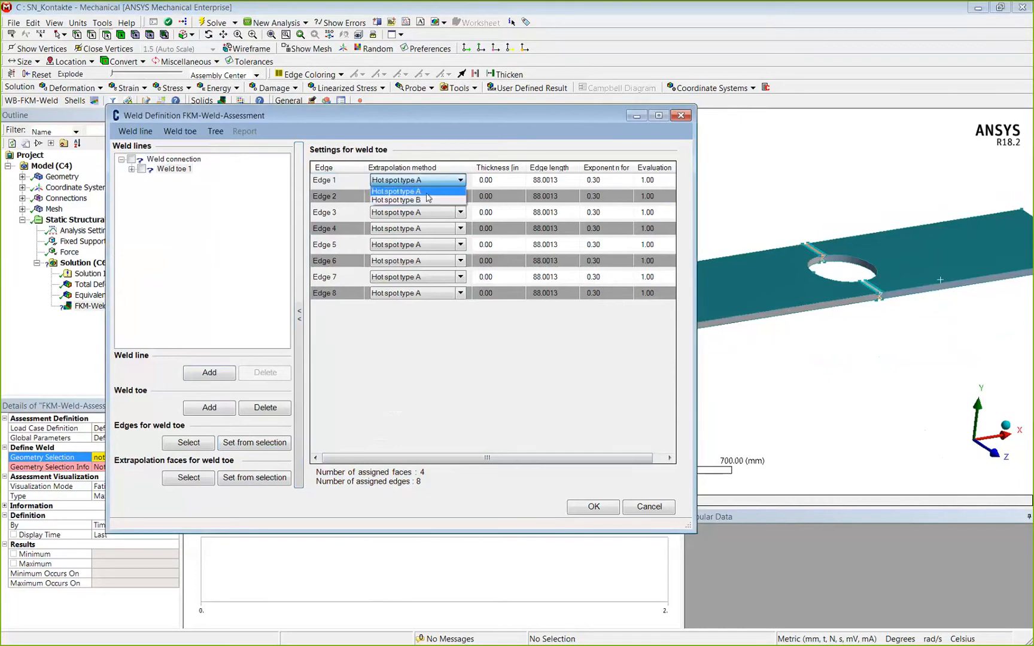
click(427, 194)
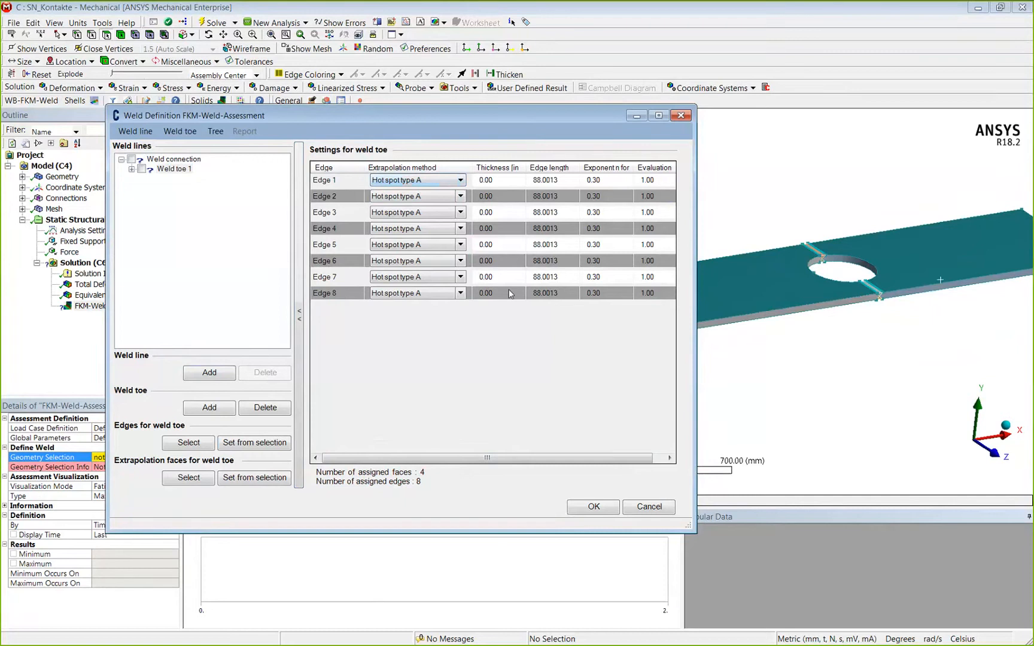
- Set the thickness of all edges in Weld toe 1 to 20 and accept the weld definition
right_click(160, 173)
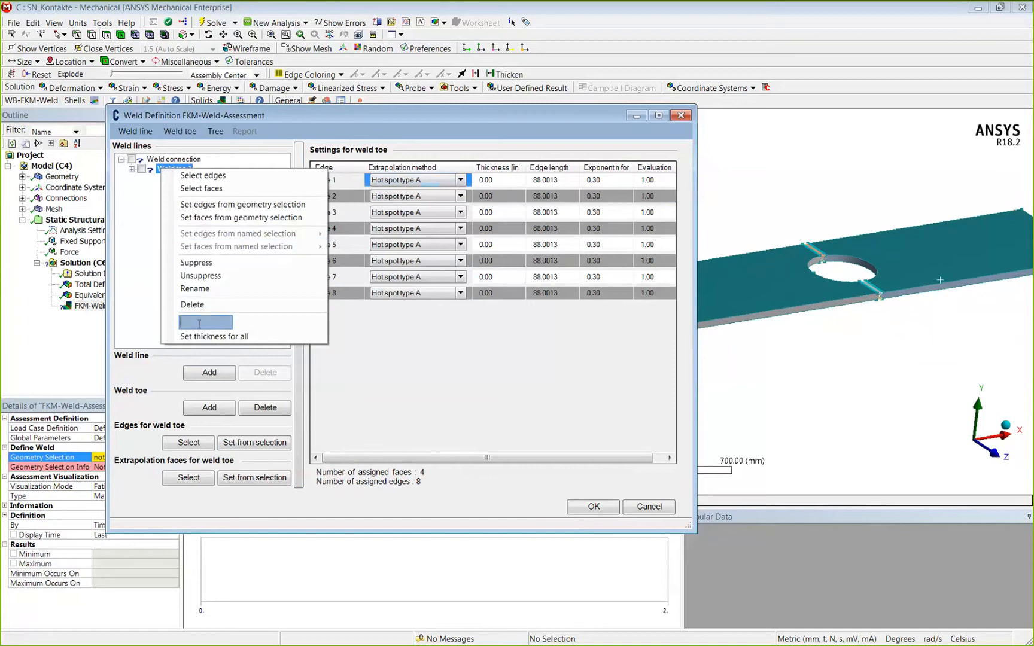
text(20)
click(231, 338)
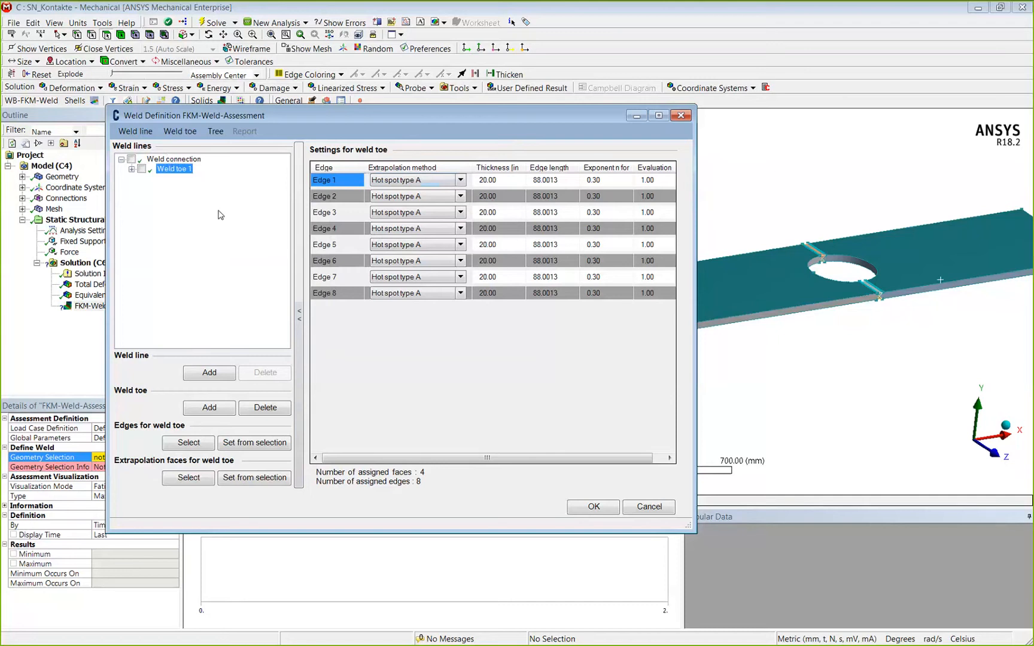
click(602, 509)
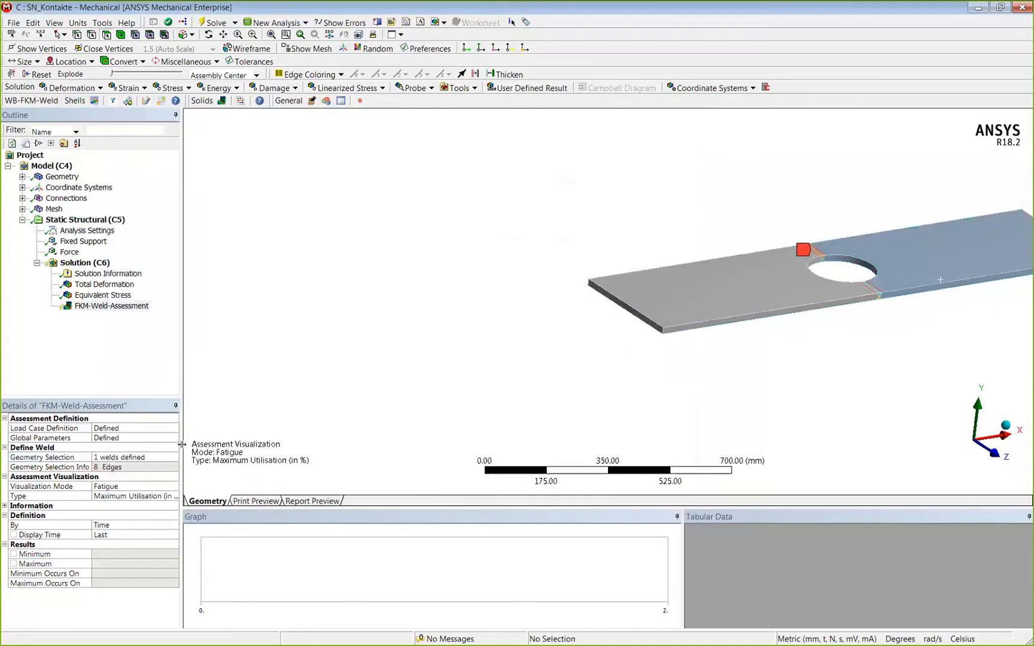
- Evaluate the FKM-Weld assessment and examine the maximum fatigue utilisation along the weld toes beside the hole
right_click(118, 308)
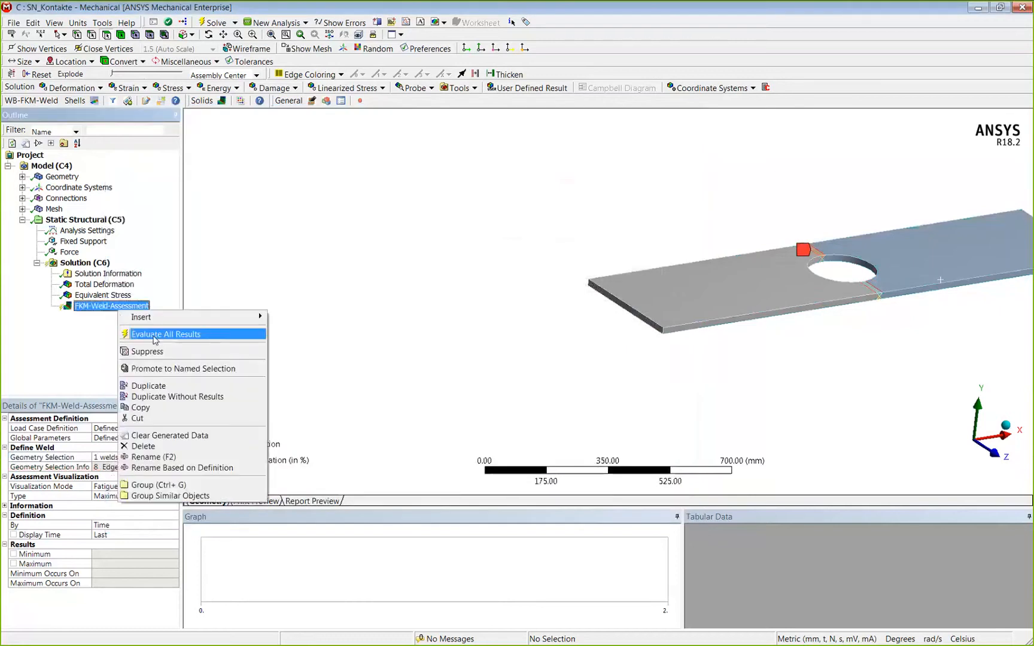
click(155, 338)
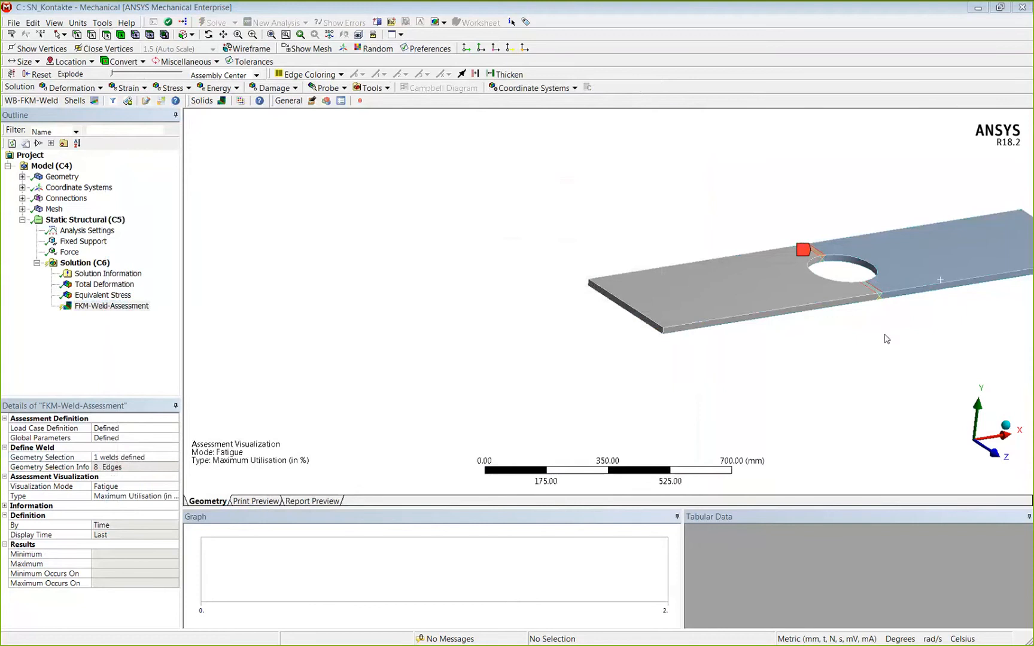
drag(0, 211, 401, 165)
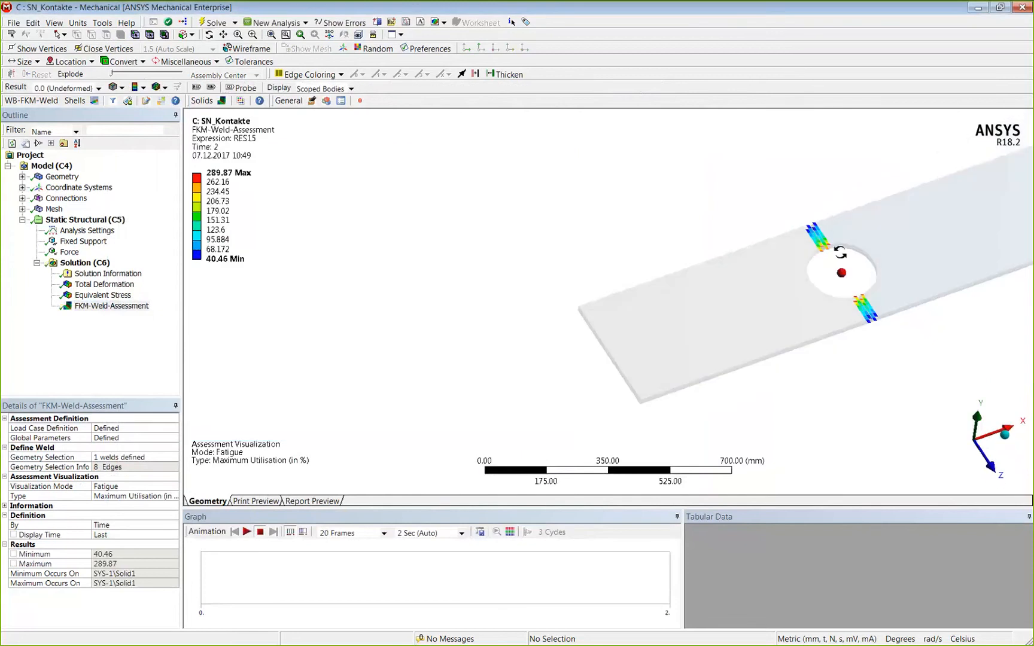
right_drag(798, 214, 878, 301)
click(609, 349)
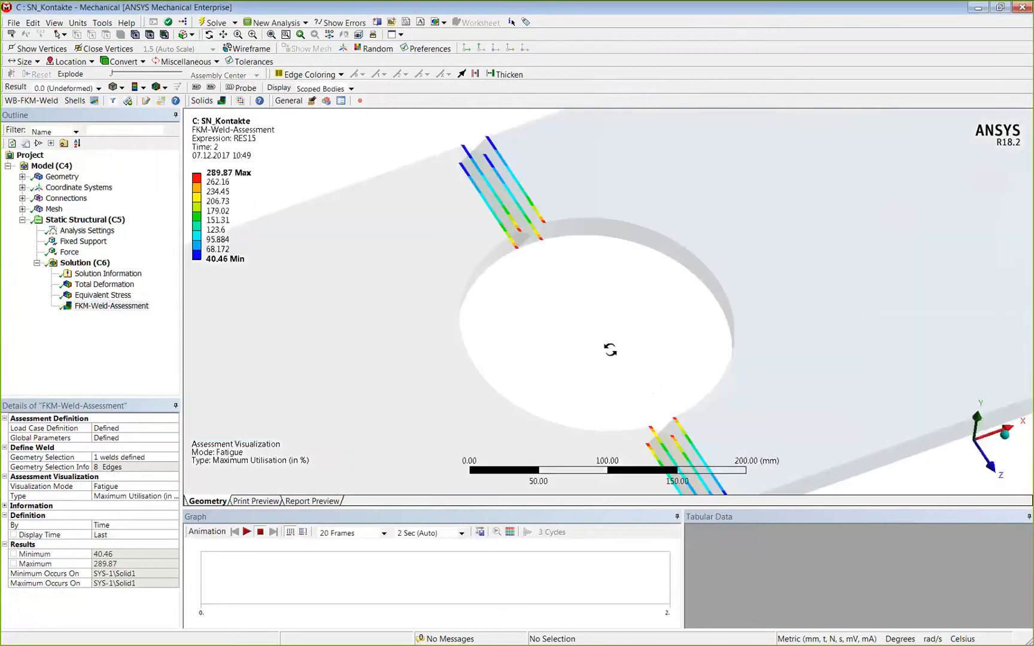
drag(610, 349, 562, 353)
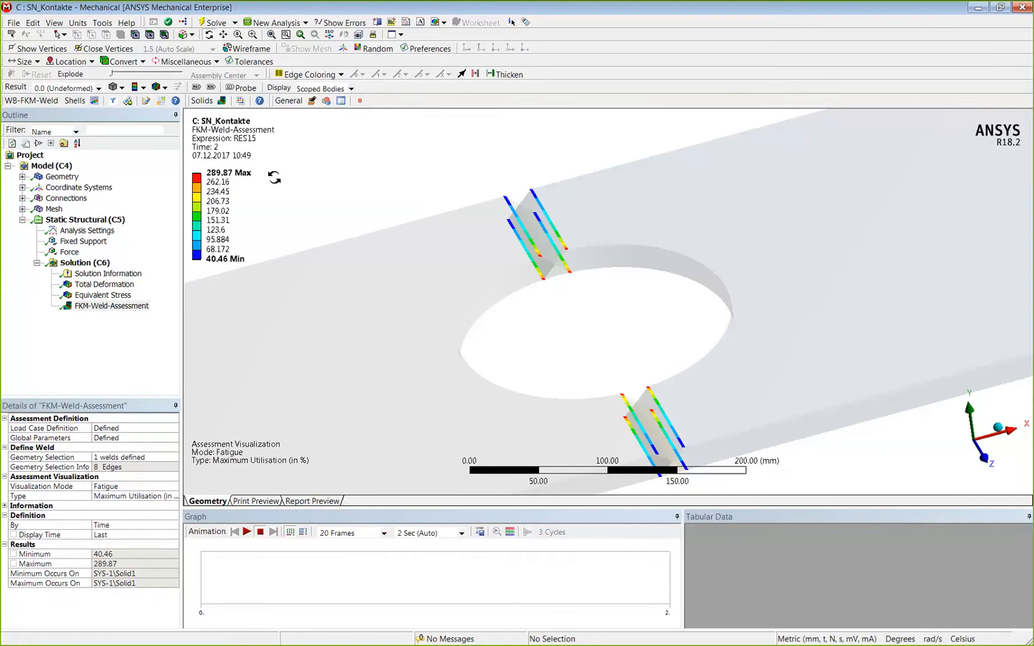
mouse_move(266, 180)
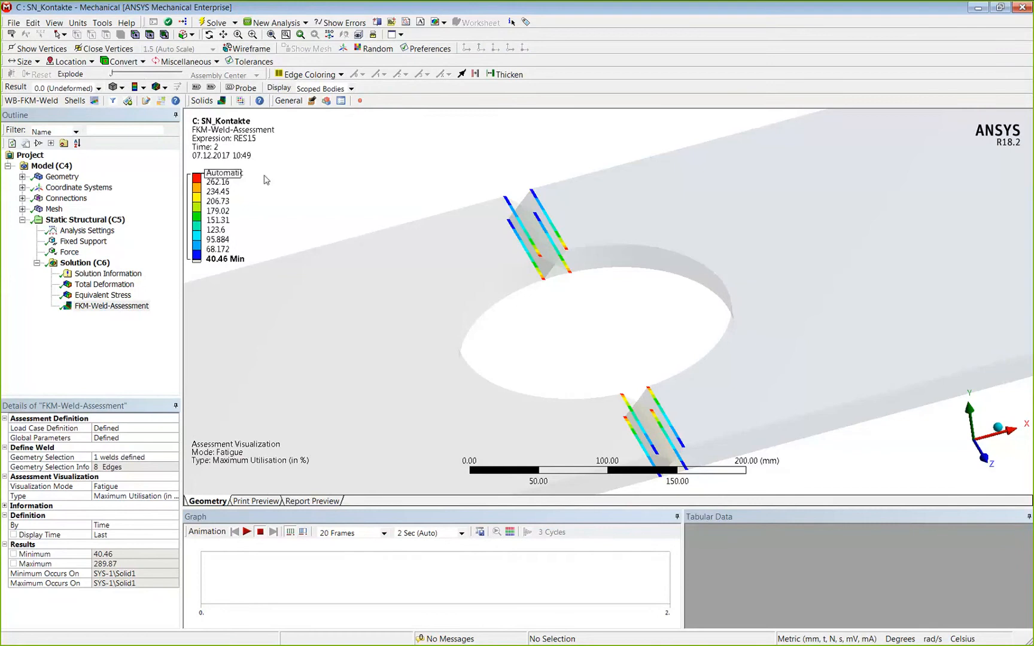
- Examine the stress extrapolation lines of the FKM-Weld assessment close up at the weld toes next to the hole
click(101, 295)
click(117, 305)
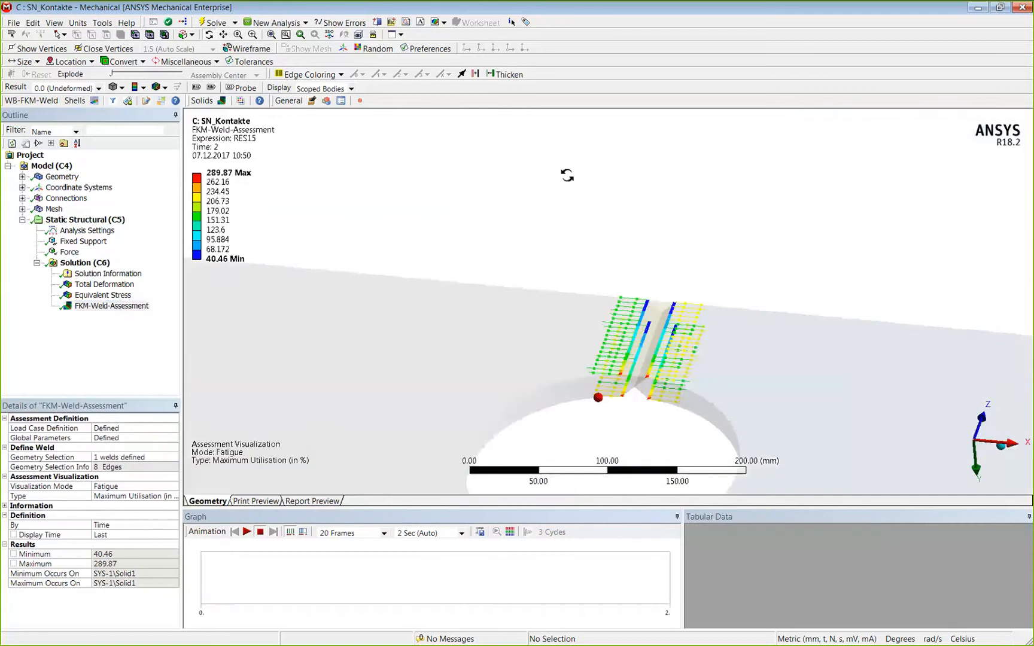
middle_drag(567, 174, 595, 362)
right_drag(564, 289, 628, 385)
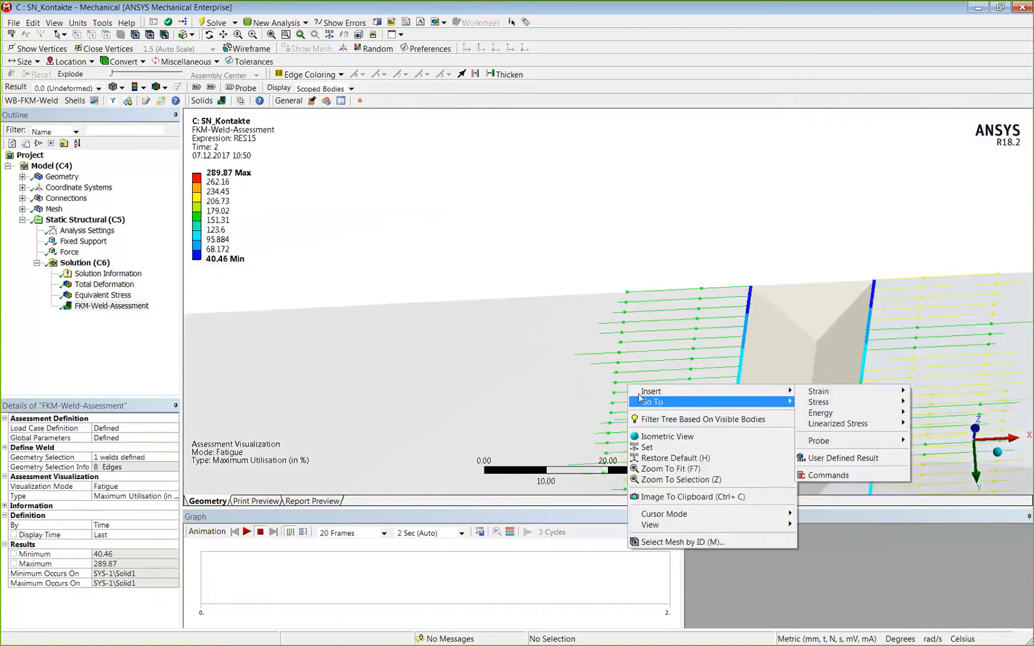
click(704, 286)
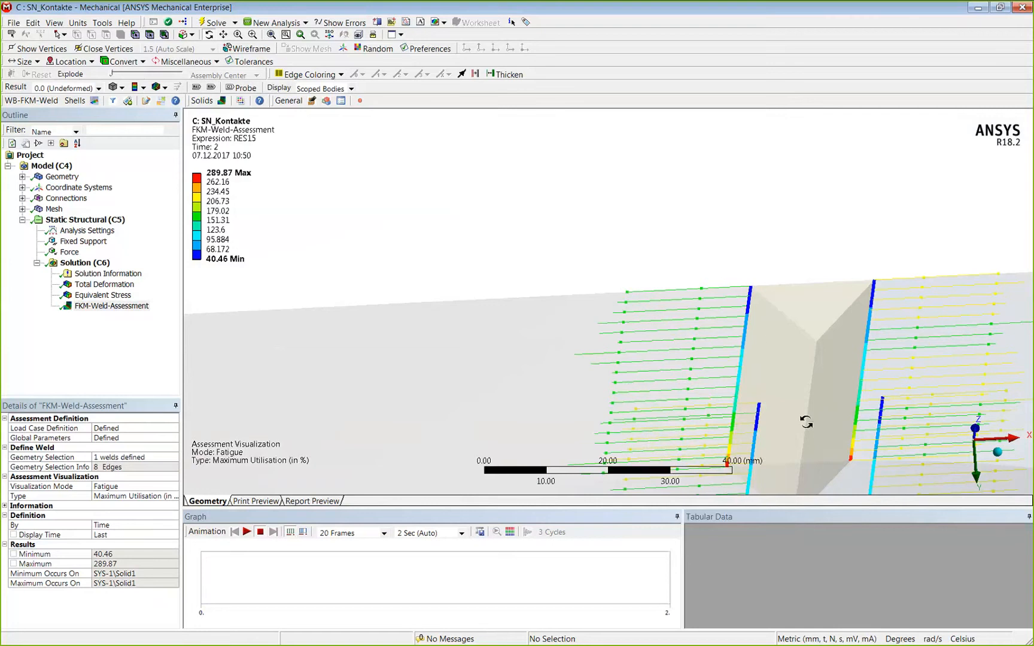
drag(806, 421, 556, 263)
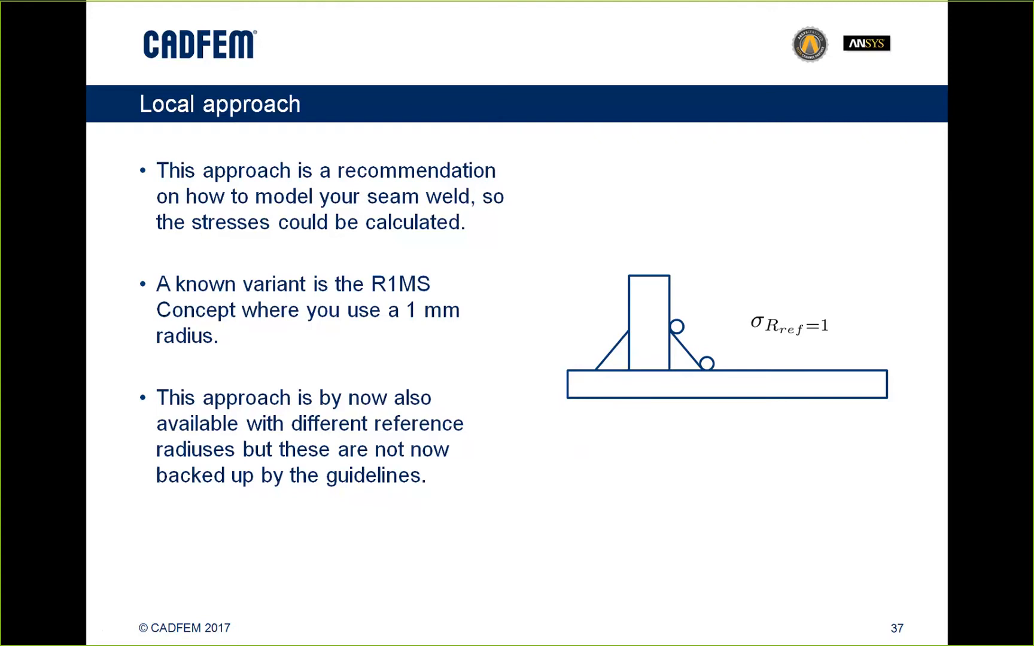
key(Right)
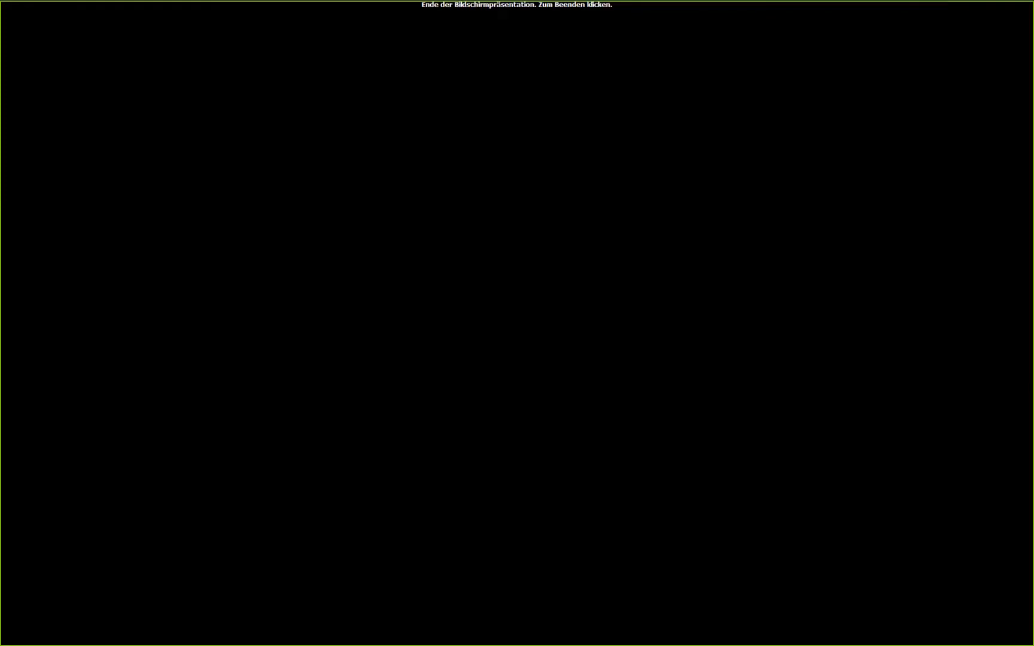
key(Left)
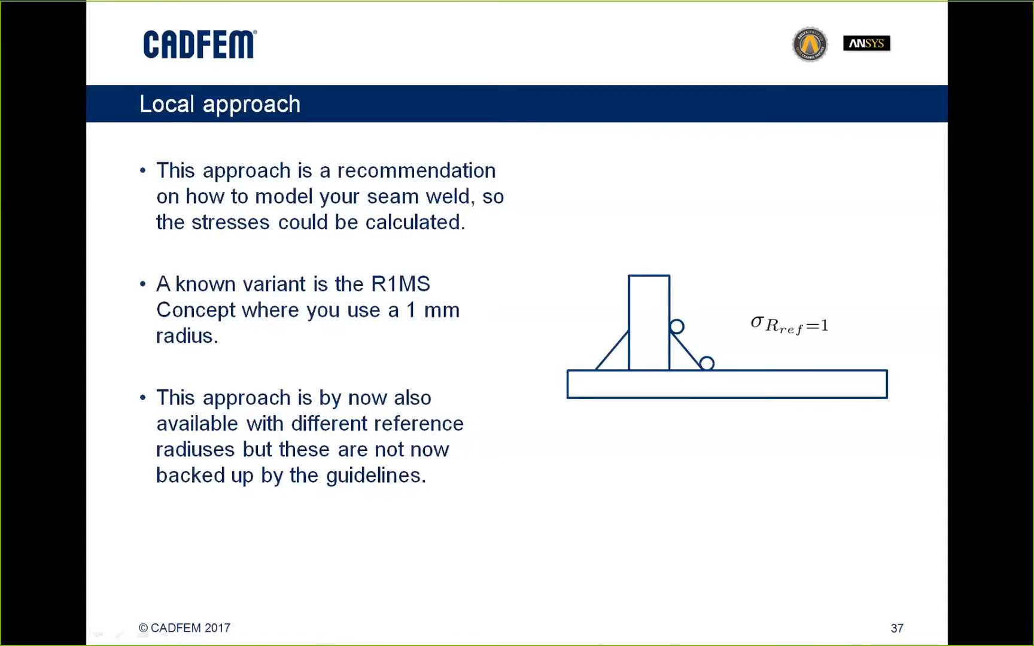
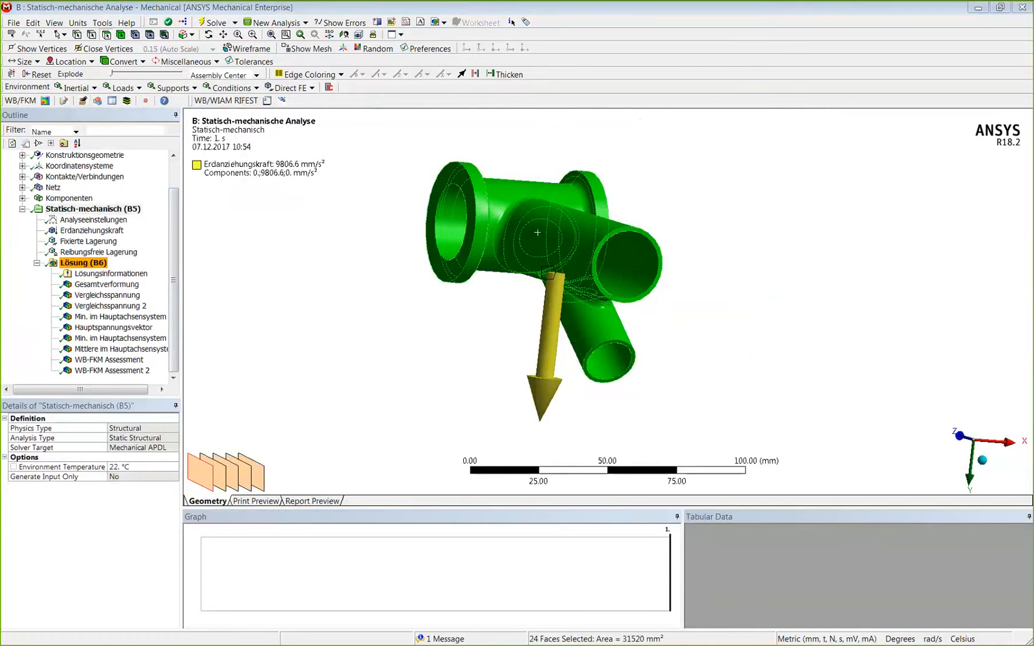
- Open the FKM Material Editor and add a material named "new Steel"
drag(2, 99, 599, 91)
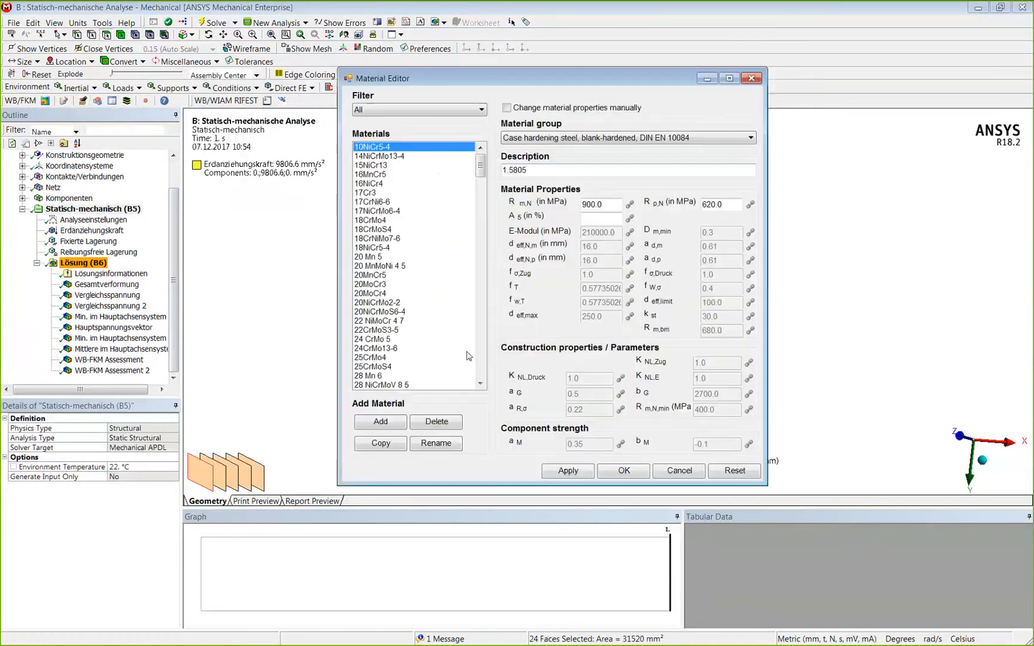
click(380, 422)
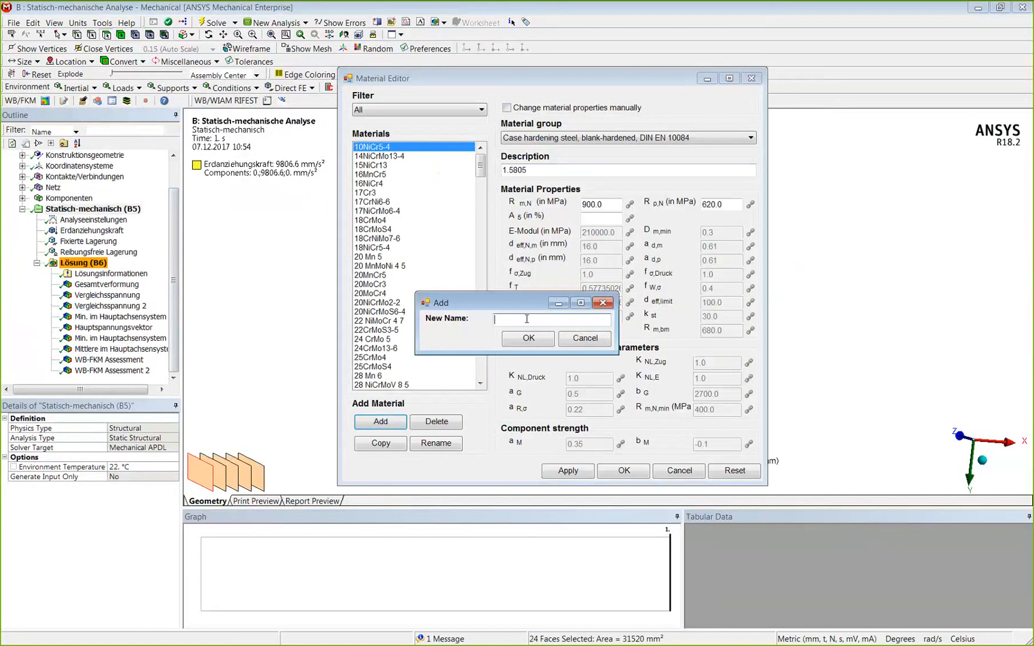
text(new )
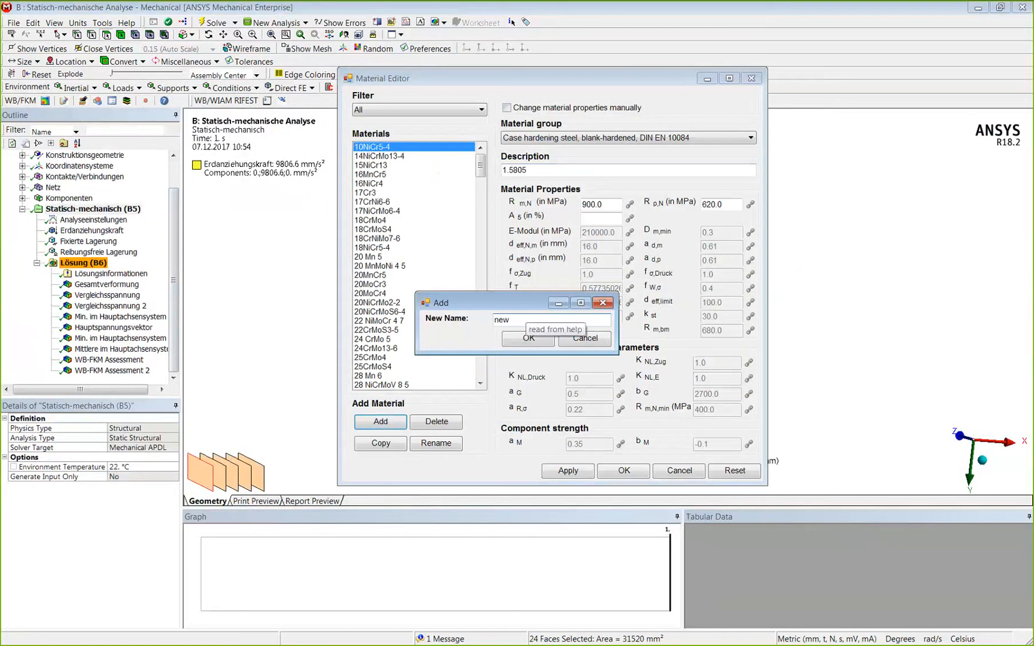
text(Steel)
key(Return)
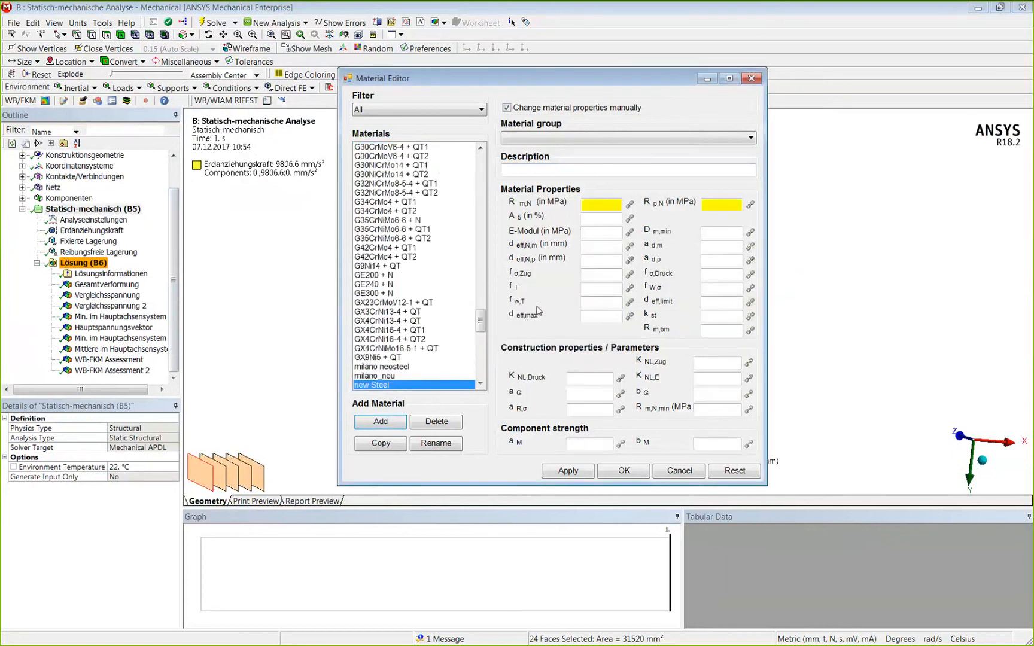
- Assign new Steel the group "Stainless steel, austenitic, solution annealed, DIN EN 10088-2", set Rm,N to 500 MPa and Rp,N to 400 MPa, and close the editor
click(536, 137)
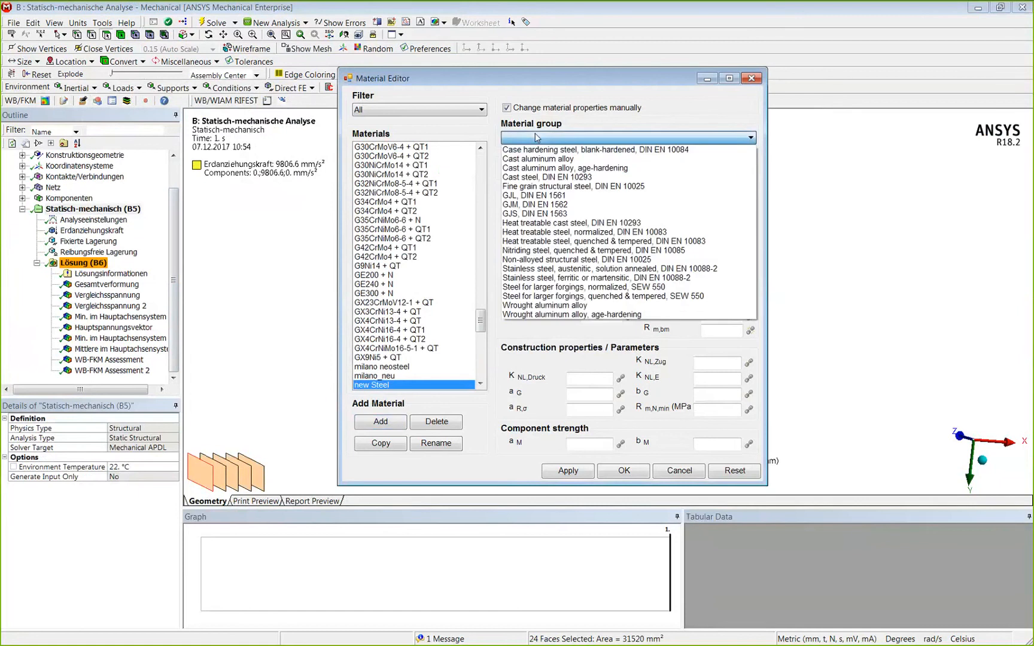
click(580, 269)
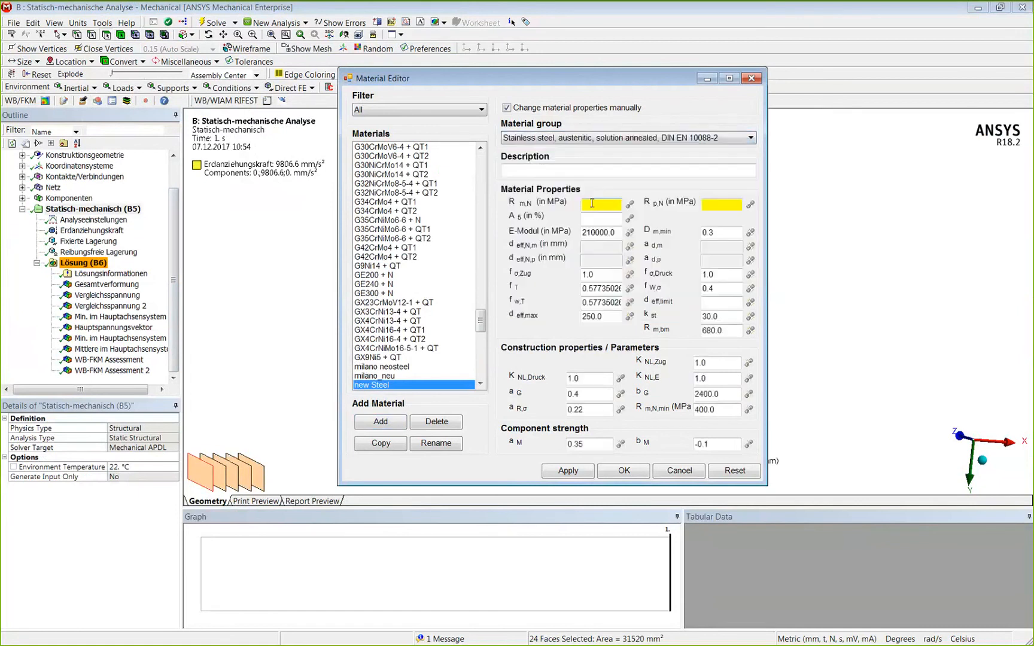
text(500)
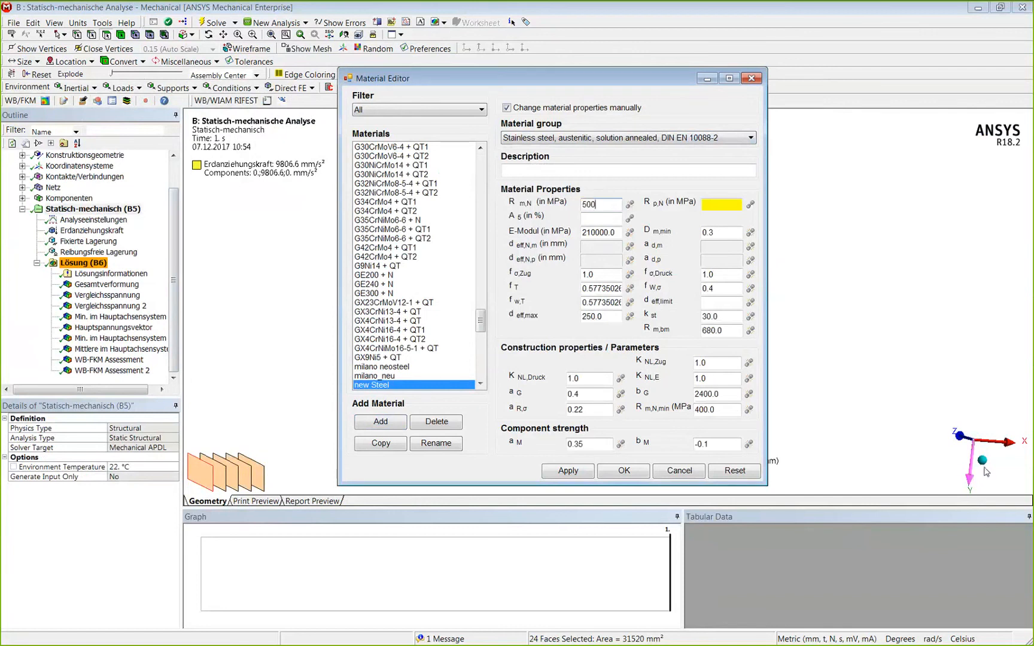
click(721, 204)
text(400)
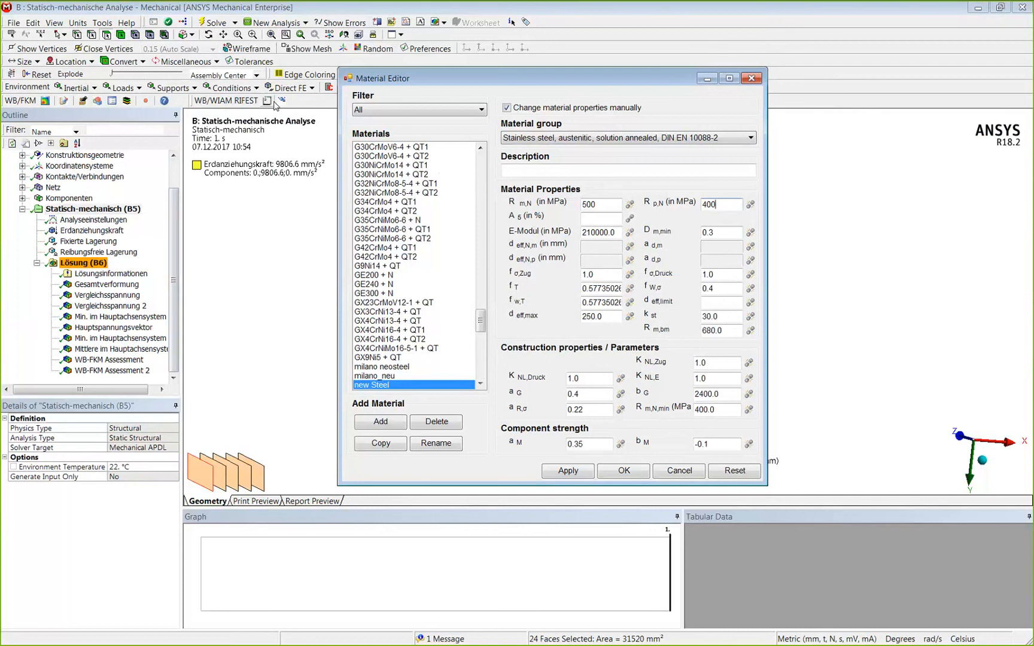
click(751, 78)
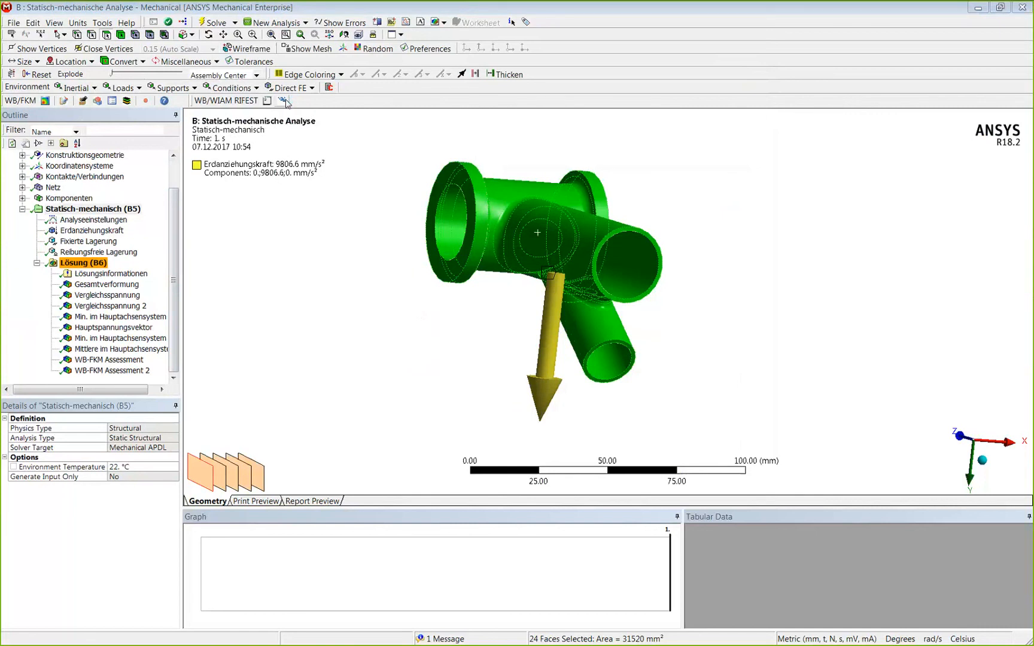
- Launch WIAM fatigue RIFEST in the browser and choose DE as its language
click(284, 100)
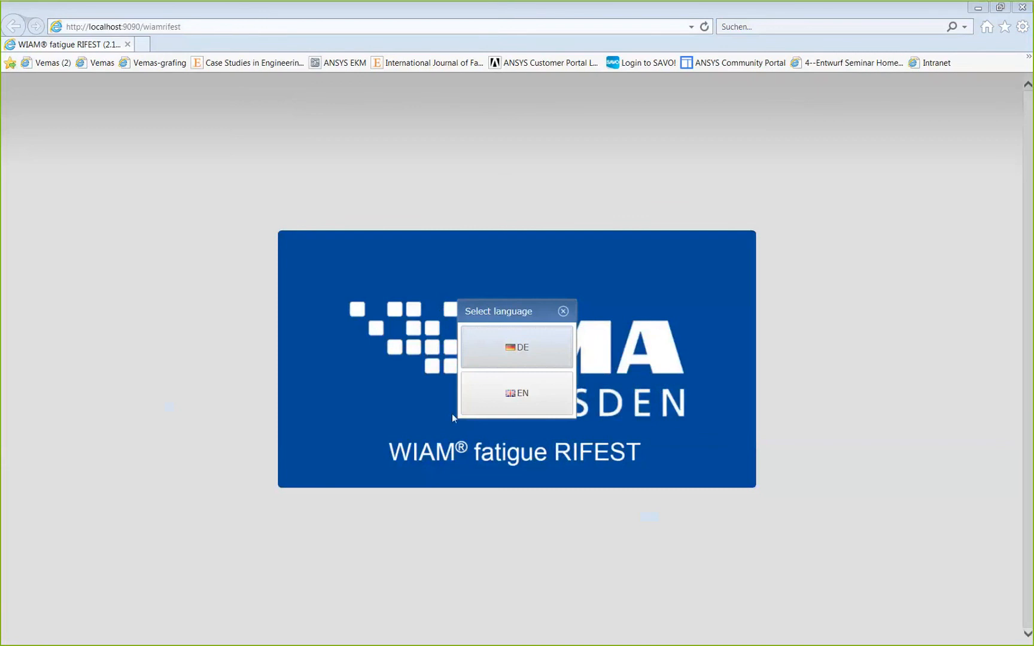
click(502, 352)
click(502, 356)
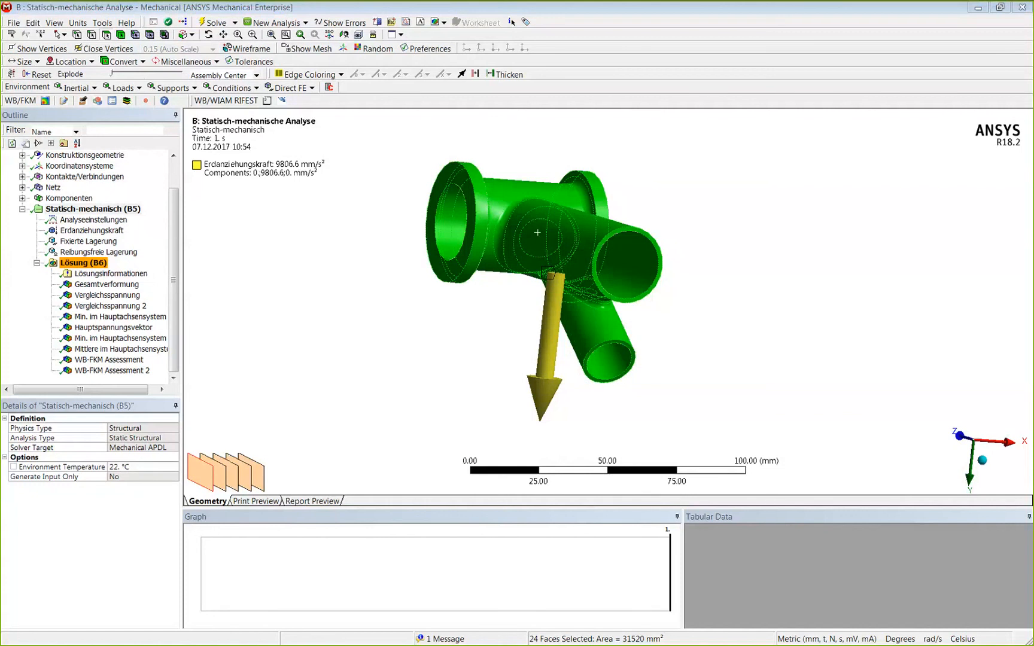
- Switch to the Mechanical window with the fan model and examine its Equivalent Stress result from the side
key(alt+Tab)
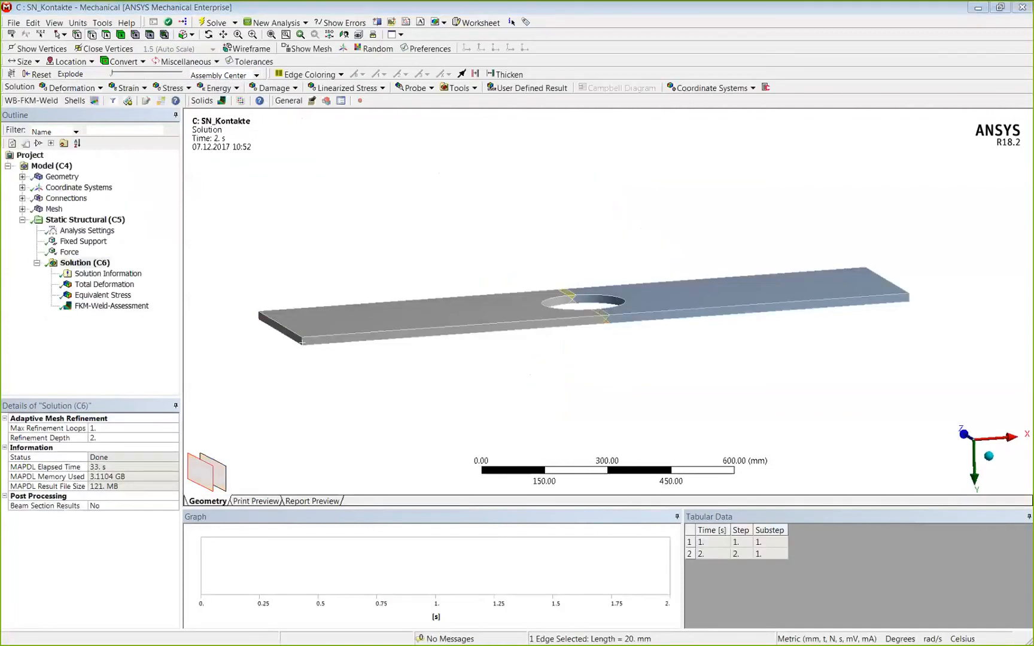
key(alt+Tab)
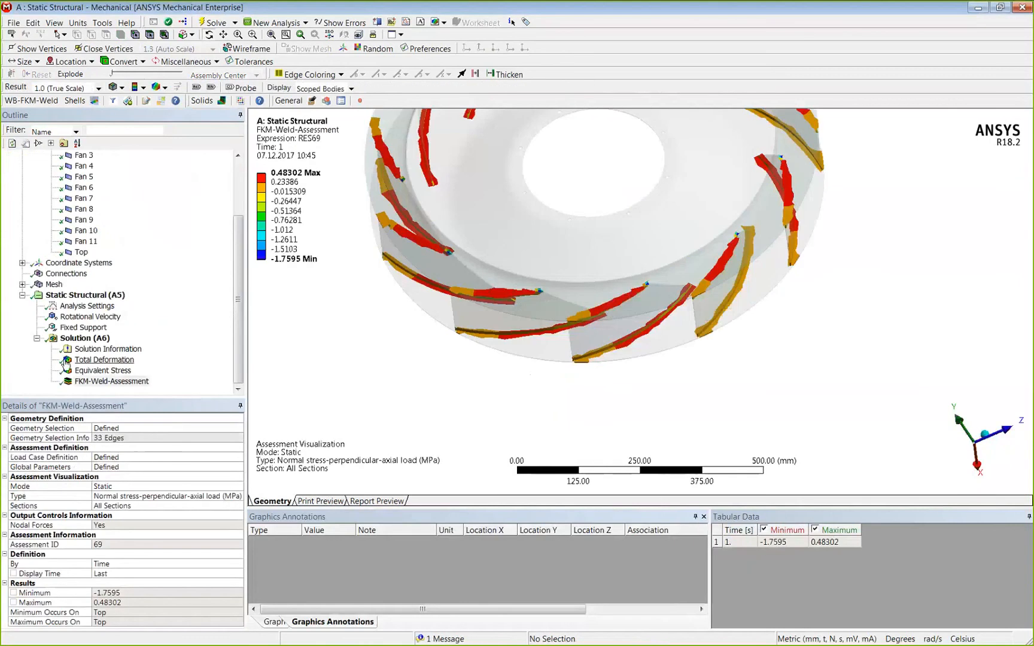
click(92, 382)
click(92, 371)
drag(468, 270, 491, 233)
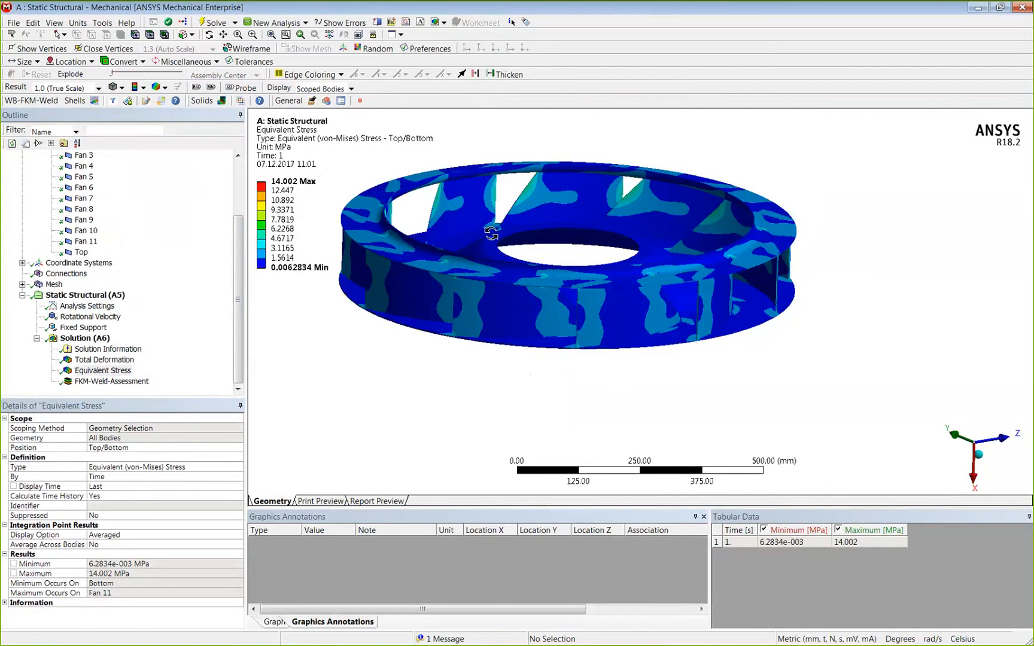
- Add a second shell FKM-Weld assessment to the fan's static structural solution and dismiss its weld line search without selecting any lines
click(90, 338)
click(84, 295)
click(95, 101)
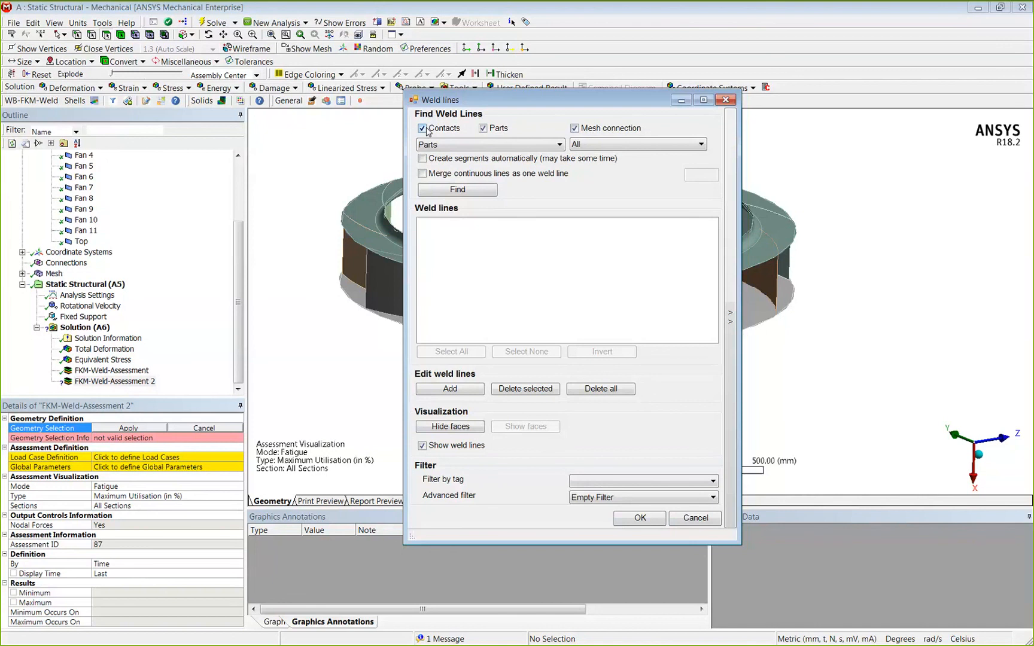
click(722, 102)
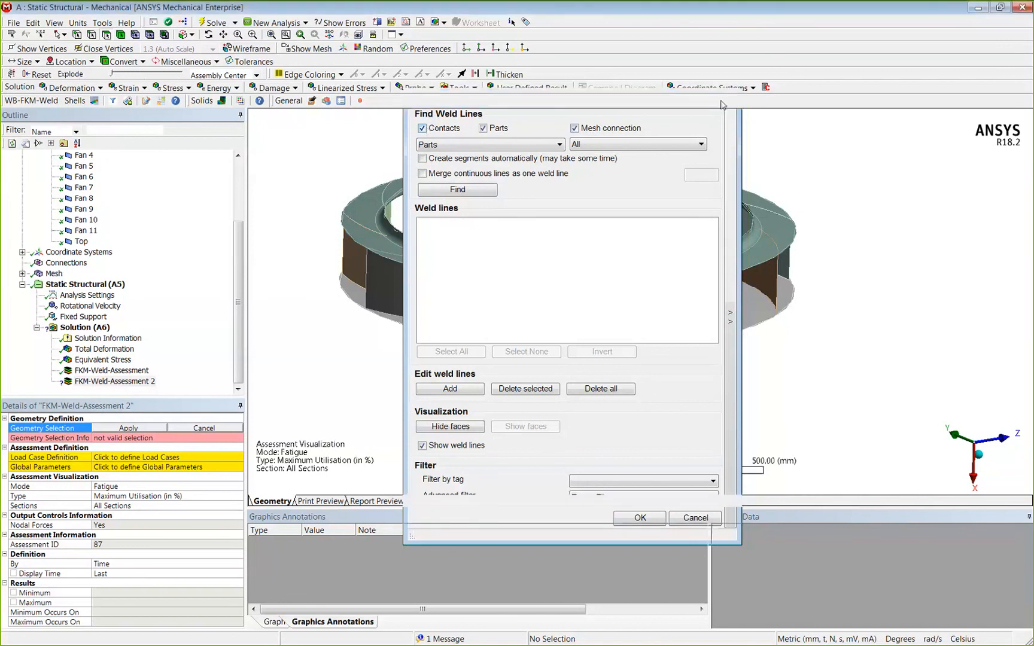
- Set the overload case to F1: Constant Mean stress in the new assessment's global parameters and review the other overload case options
click(134, 465)
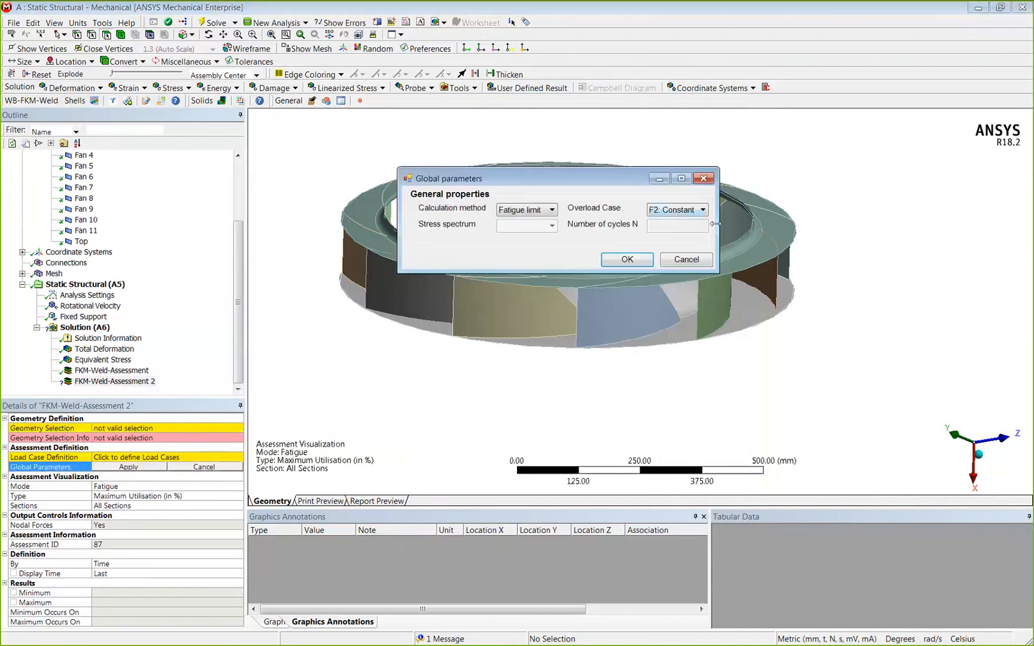
drag(716, 224, 826, 219)
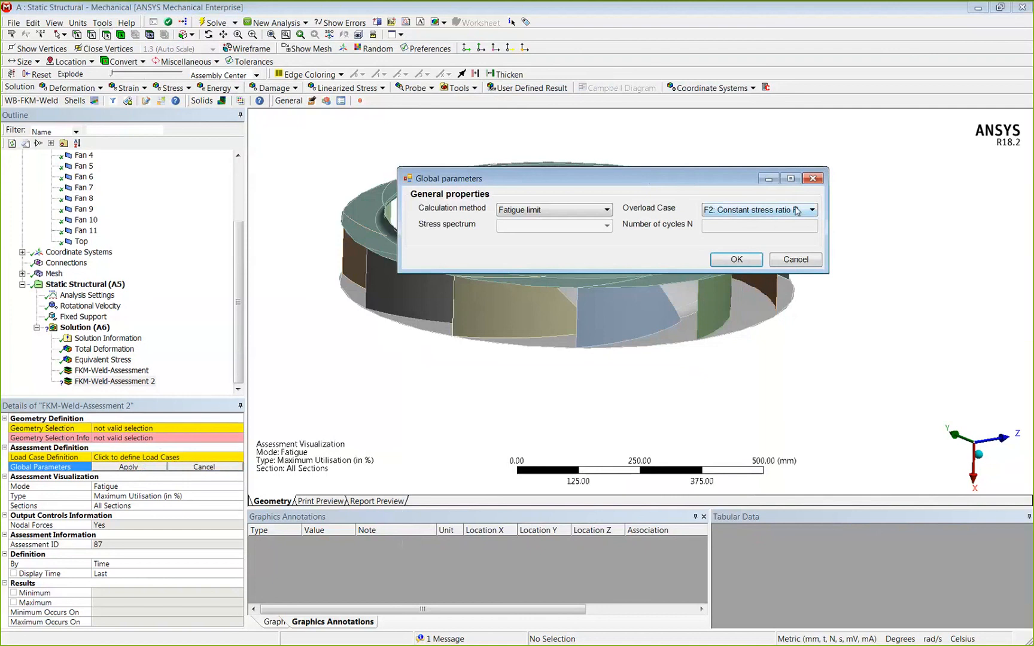
click(797, 210)
click(777, 221)
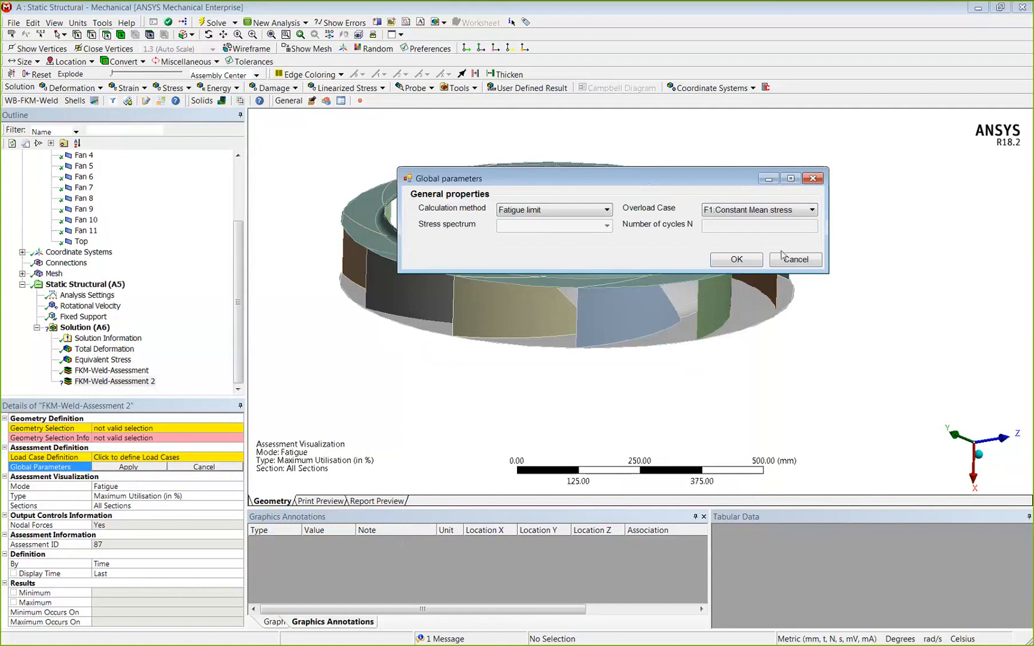
click(784, 210)
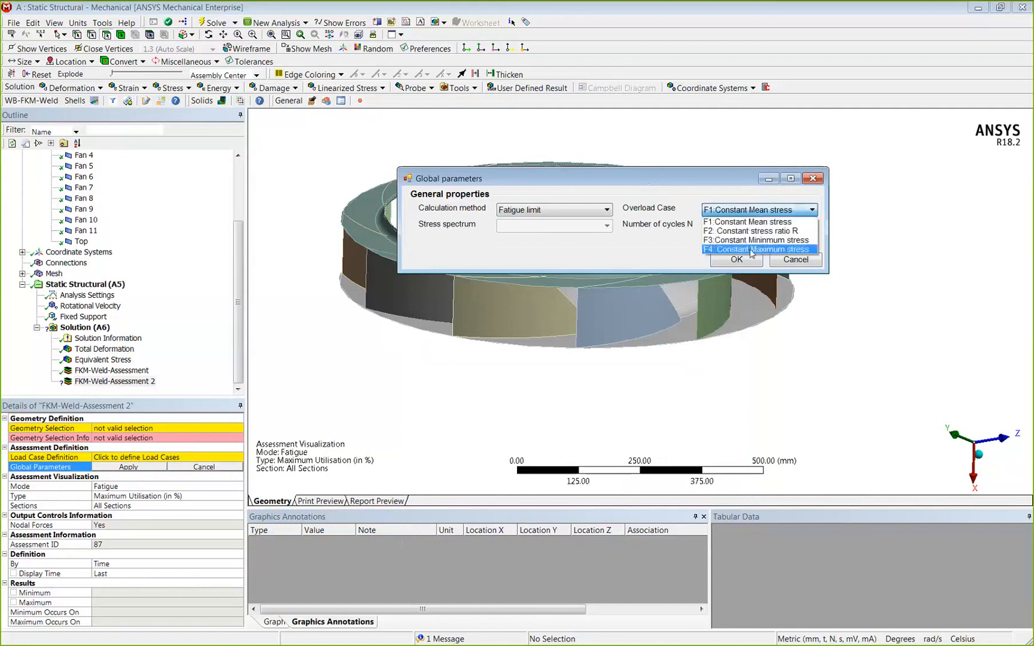